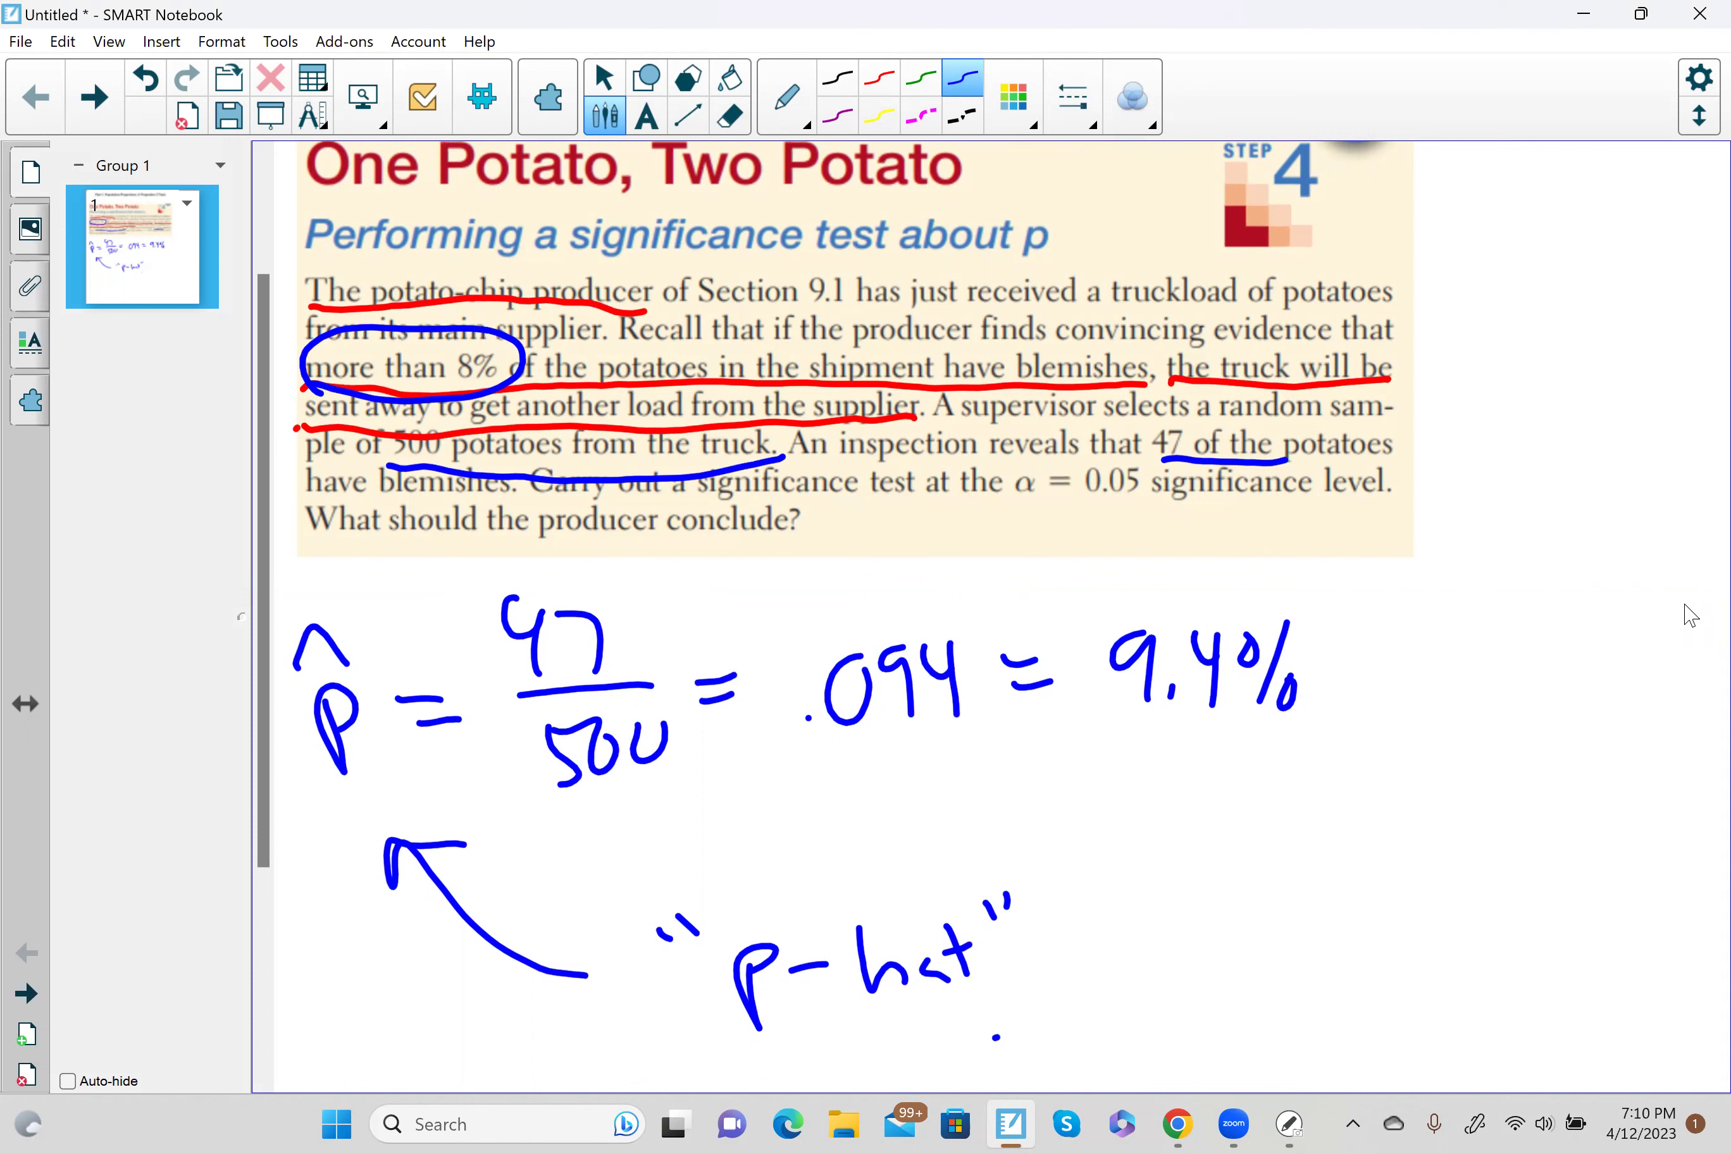
# Circle the 9.4% sample-proportion result below 47/500 = .094 in green ink.
pyautogui.click(921, 77)
pyautogui.moveTo(1175, 754)
pyautogui.mouseDown()
pyautogui.moveTo(1315, 732)
pyautogui.moveTo(1283, 573)
pyautogui.moveTo(1072, 632)
pyautogui.moveTo(1176, 756)
pyautogui.mouseUp()
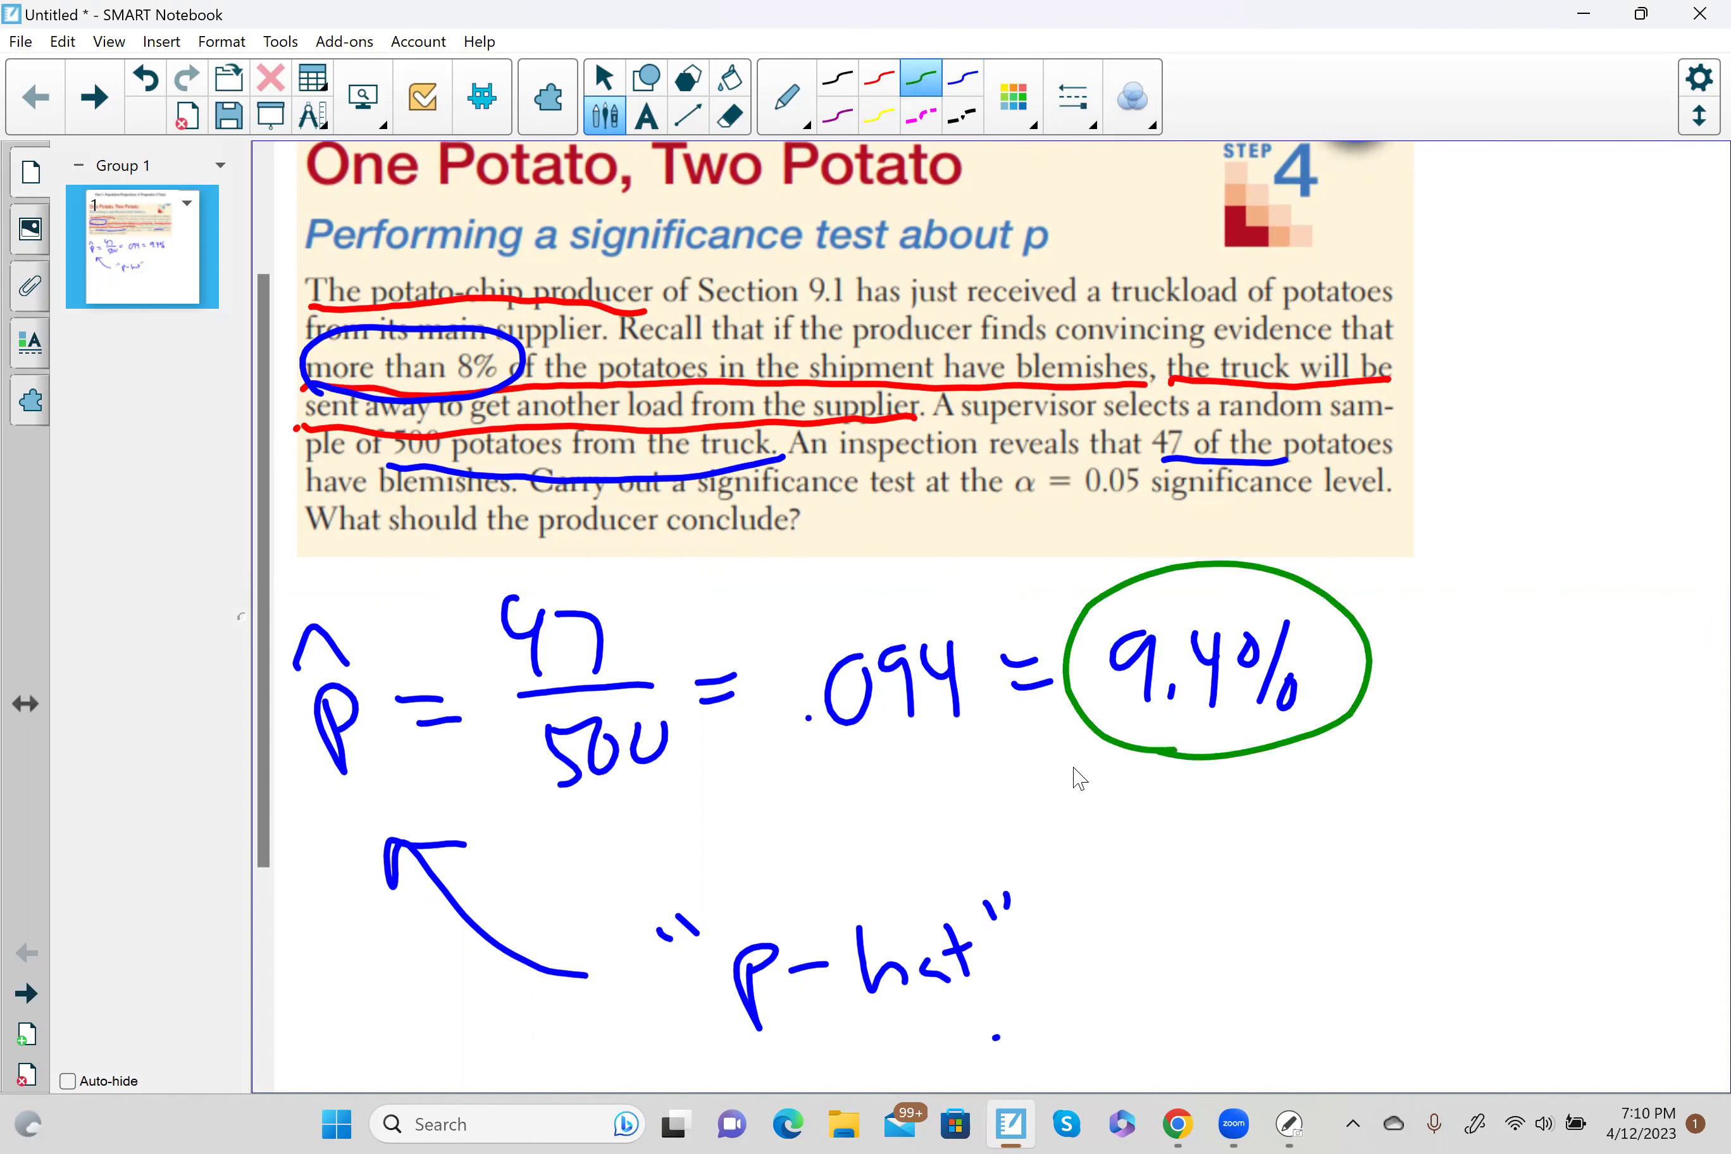
pyautogui.scroll(-4, 277, 707)
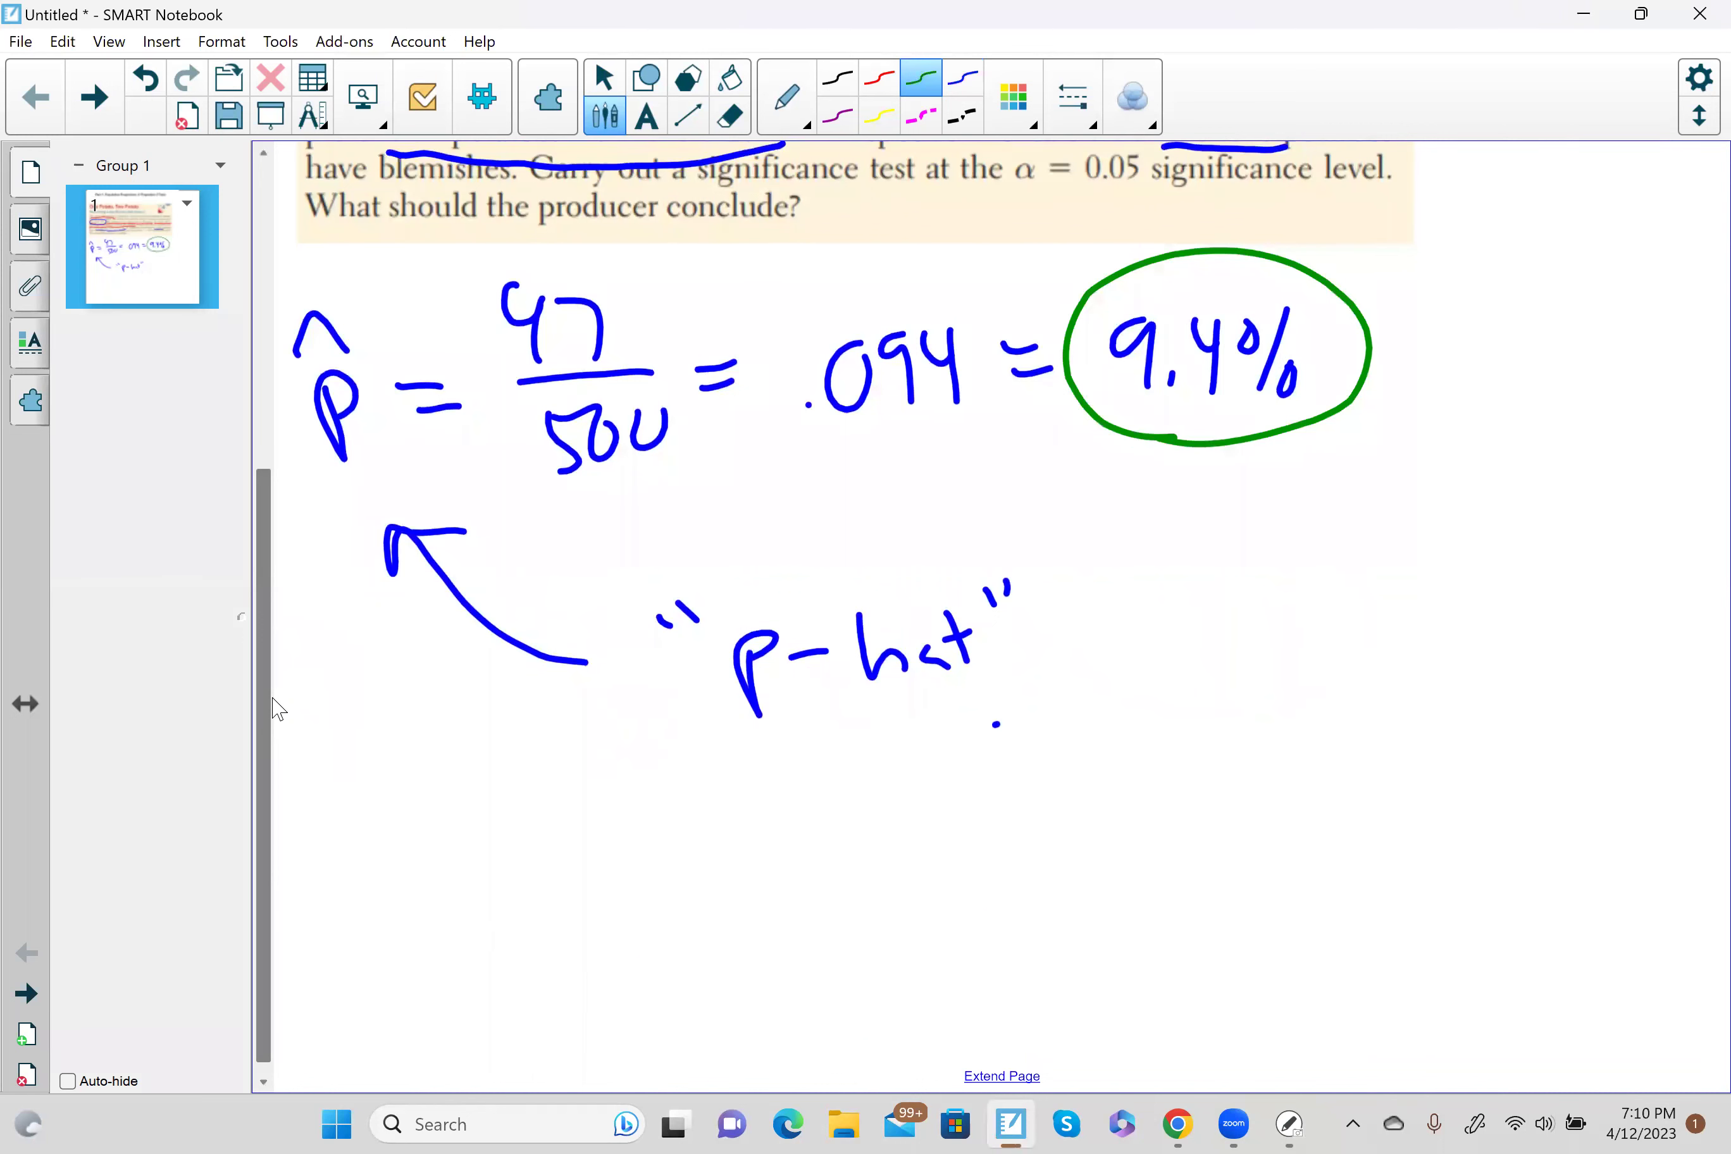
# Extend the page and handwrite 'Let p = true proportion' in black.
pyautogui.click(1001, 1077)
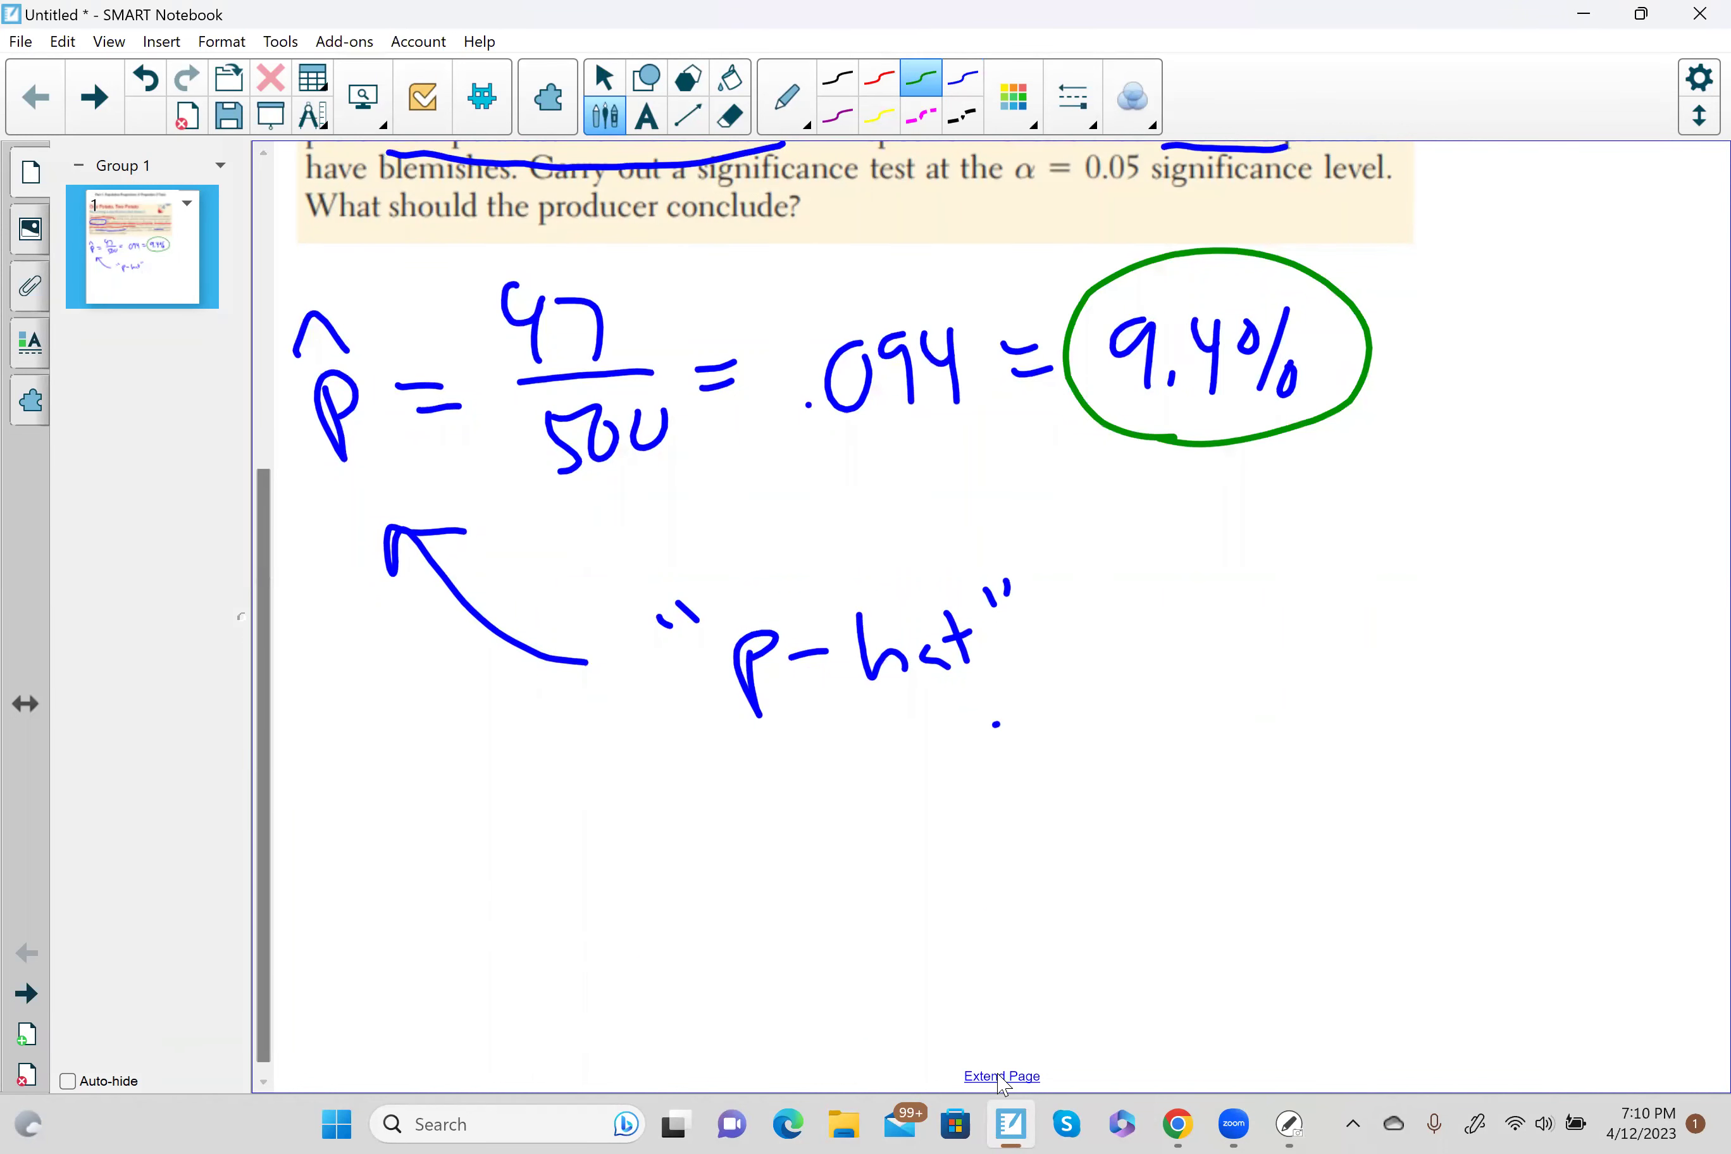
pyautogui.click(837, 77)
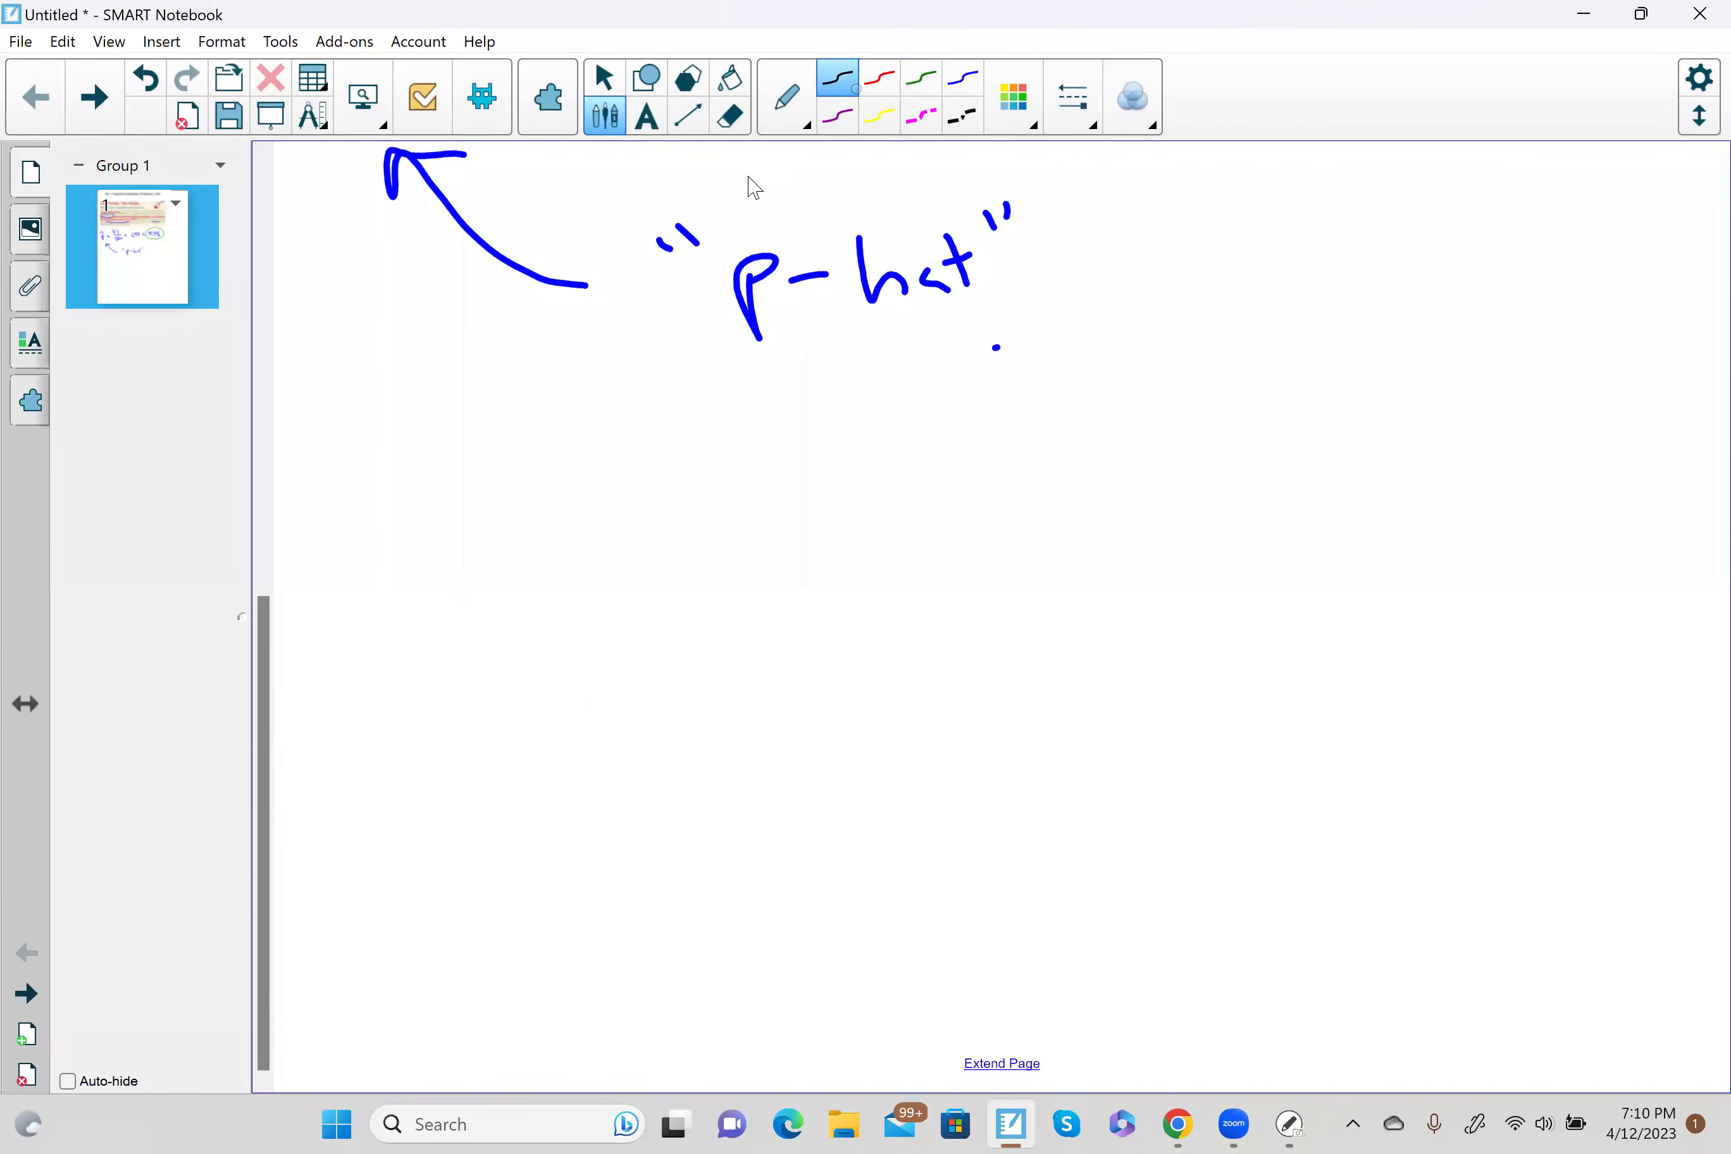
pyautogui.moveTo(418, 489); pyautogui.dragTo(489, 576)
pyautogui.moveTo(523, 508)
pyautogui.mouseDown()
pyautogui.moveTo(527, 570)
pyautogui.moveTo(542, 535)
pyautogui.mouseUp()
pyautogui.moveTo(668, 521)
pyautogui.mouseDown()
pyautogui.moveTo(674, 579)
pyautogui.moveTo(669, 551)
pyautogui.mouseUp()
pyautogui.moveTo(722, 530)
pyautogui.mouseDown()
pyautogui.moveTo(758, 521)
pyautogui.moveTo(774, 546)
pyautogui.mouseUp()
pyautogui.moveTo(911, 506); pyautogui.dragTo(931, 552)
pyautogui.moveTo(895, 502)
pyautogui.mouseDown()
pyautogui.moveTo(936, 491)
pyautogui.moveTo(1168, 582)
pyautogui.mouseUp()
pyautogui.moveTo(1061, 521); pyautogui.dragTo(1070, 542)
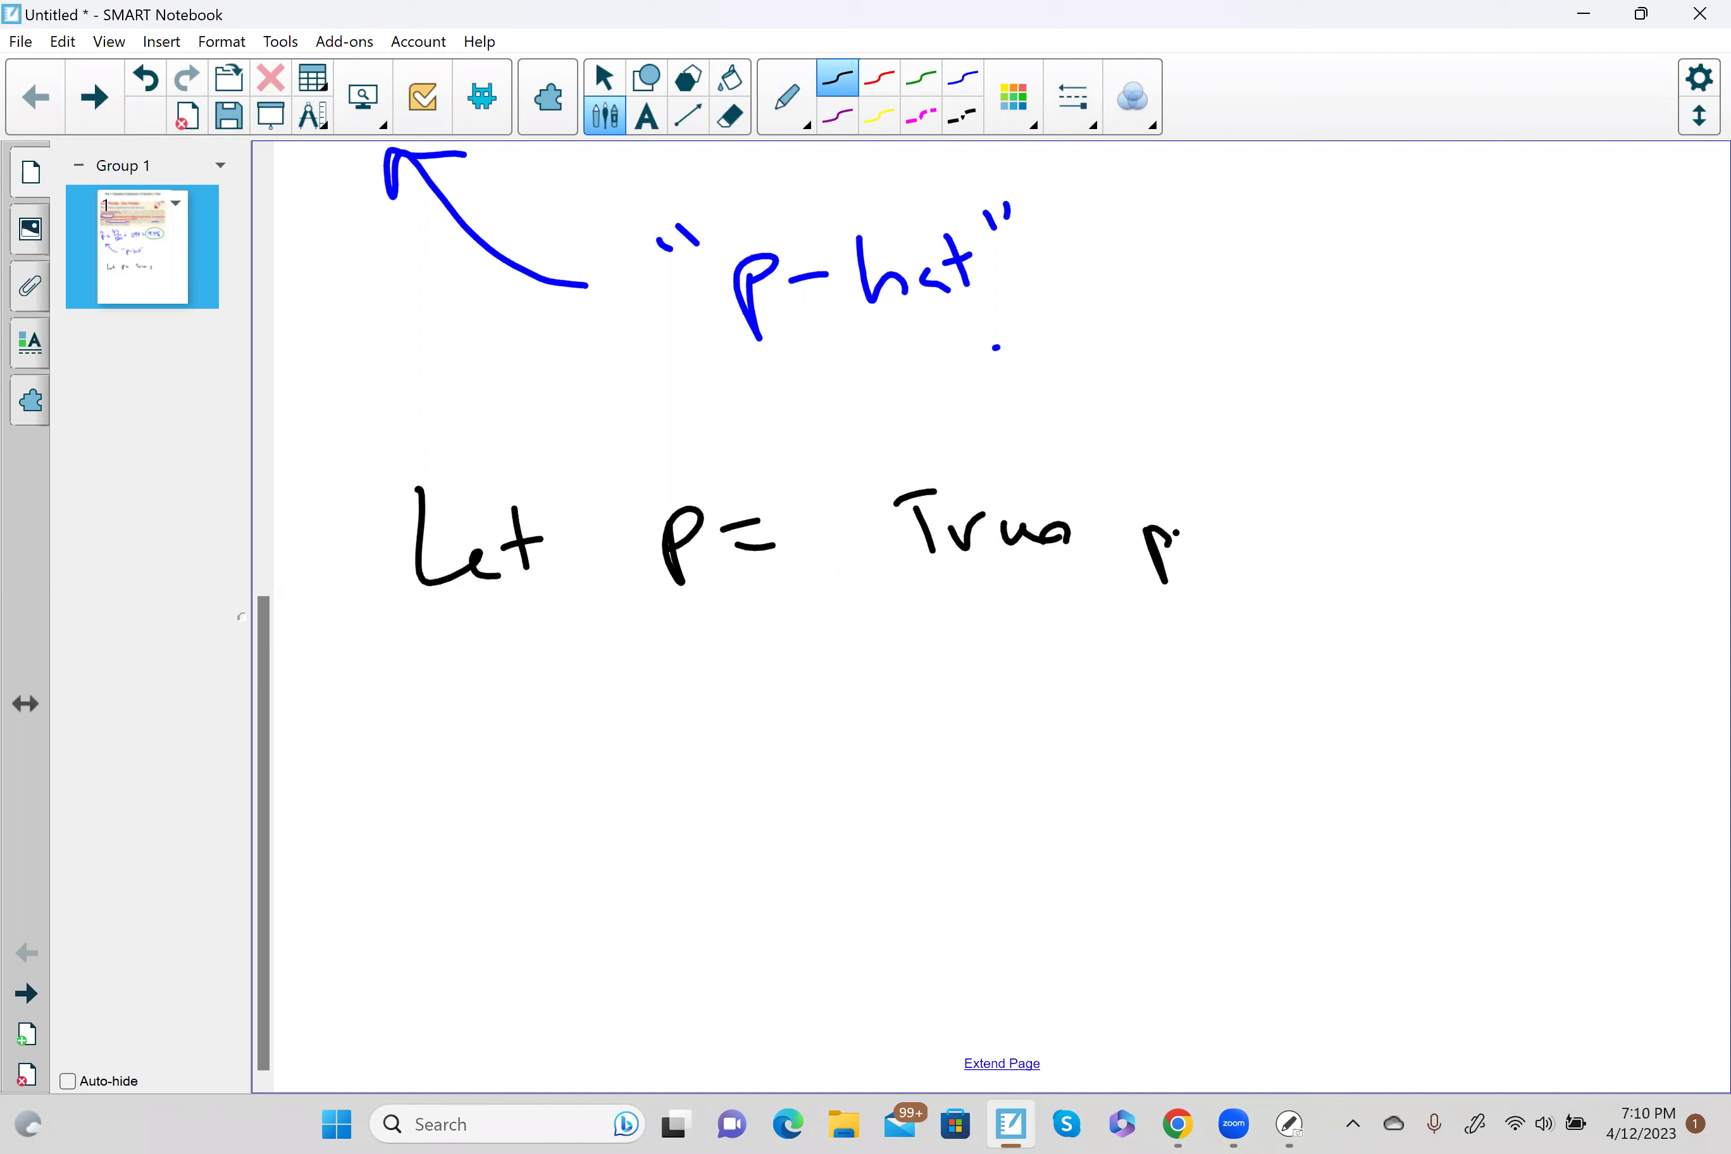
pyautogui.moveTo(1174, 552)
pyautogui.mouseDown()
pyautogui.moveTo(1221, 530)
pyautogui.moveTo(1262, 574)
pyautogui.moveTo(1297, 538)
pyautogui.mouseUp()
pyautogui.moveTo(1297, 540)
pyautogui.mouseDown()
pyautogui.moveTo(1314, 522)
pyautogui.moveTo(1391, 534)
pyautogui.mouseUp()
pyautogui.moveTo(1330, 517); pyautogui.dragTo(1372, 506)
pyautogui.moveTo(1387, 512)
pyautogui.mouseDown()
pyautogui.moveTo(1396, 534)
pyautogui.moveTo(1415, 514)
pyautogui.moveTo(1491, 526)
pyautogui.mouseUp()
# Finish the definition with 'of chips that are defective' on the lines below.
pyautogui.moveTo(875, 676); pyautogui.dragTo(876, 694)
pyautogui.moveTo(883, 659); pyautogui.dragTo(907, 651)
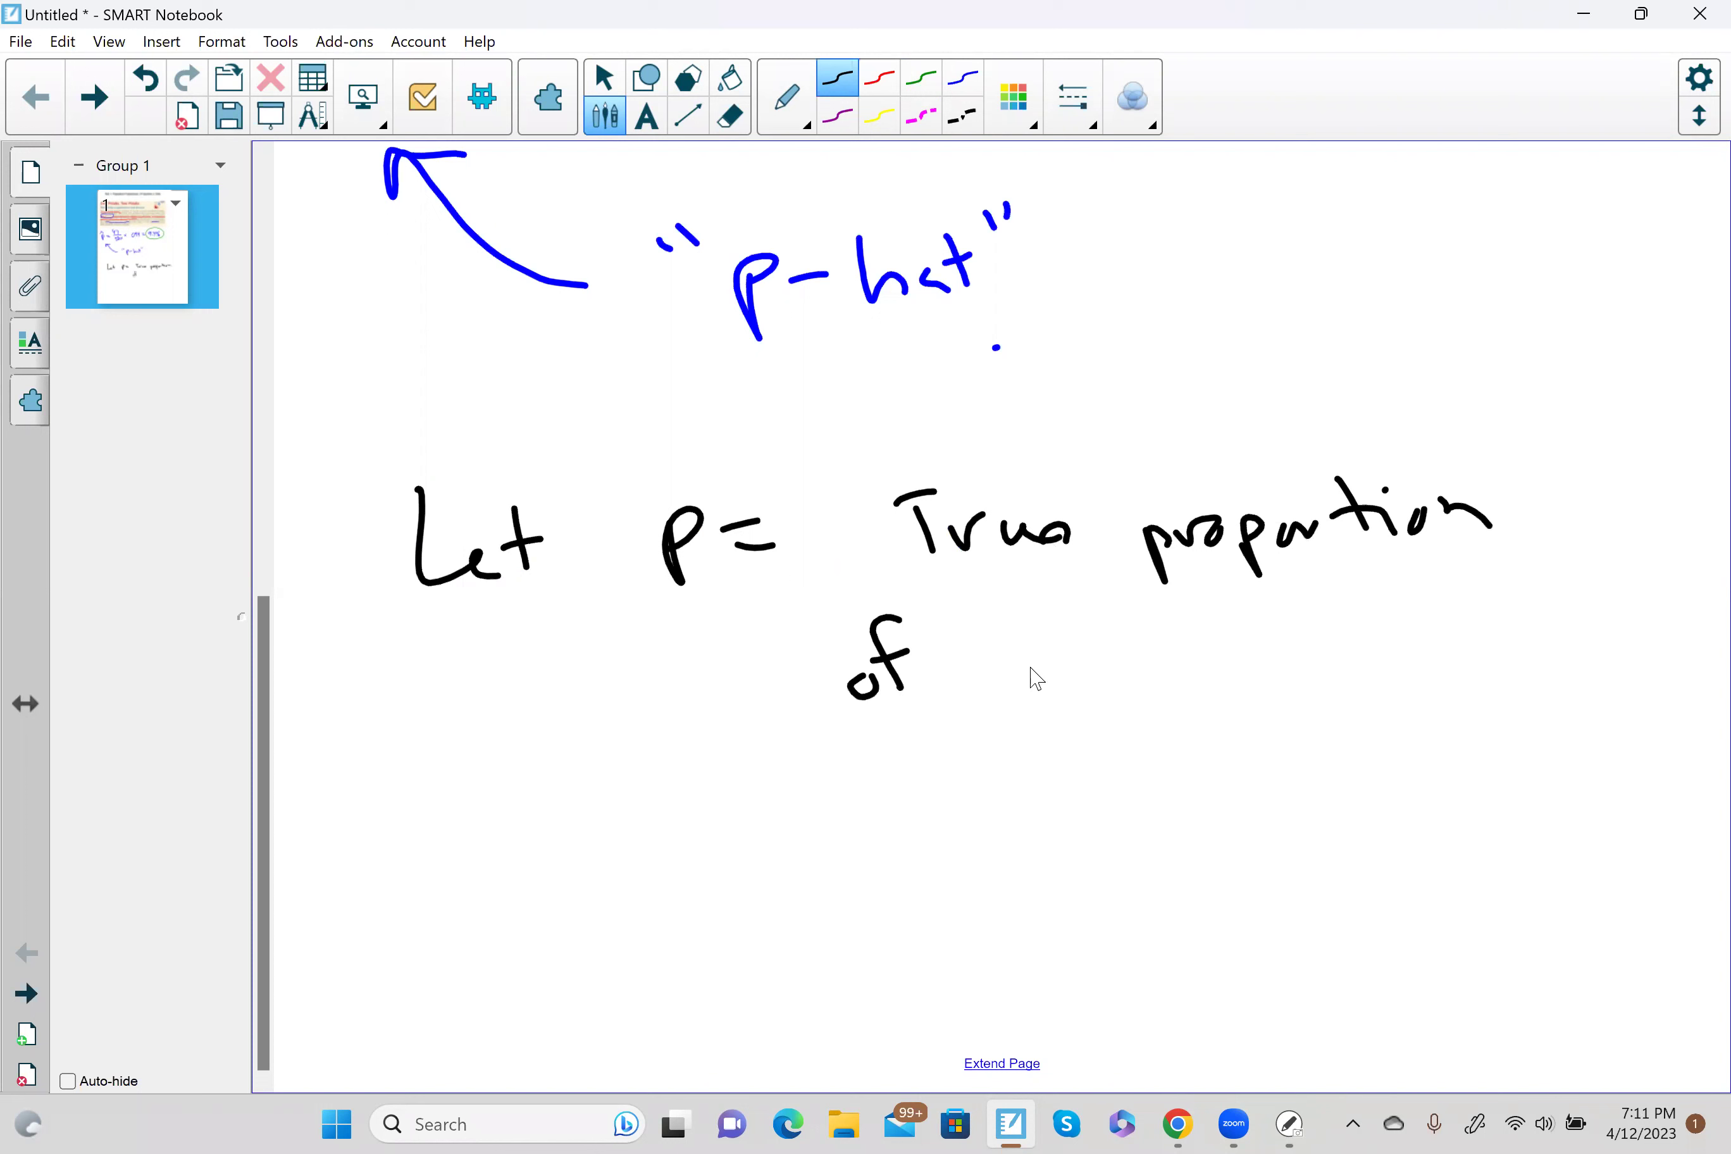
pyautogui.moveTo(1057, 662); pyautogui.dragTo(1061, 689)
pyautogui.moveTo(1070, 616); pyautogui.dragTo(1103, 682)
pyautogui.moveTo(1122, 649)
pyautogui.mouseDown()
pyautogui.moveTo(1130, 670)
pyautogui.moveTo(1124, 638)
pyautogui.mouseUp()
pyautogui.moveTo(1142, 649); pyautogui.dragTo(1205, 670)
pyautogui.moveTo(1305, 611); pyautogui.dragTo(1329, 655)
pyautogui.moveTo(1286, 632); pyautogui.dragTo(1382, 629)
pyautogui.moveTo(1396, 599); pyautogui.dragTo(1382, 636)
pyautogui.moveTo(1366, 625)
pyautogui.mouseDown()
pyautogui.moveTo(1468, 613)
pyautogui.moveTo(1470, 638)
pyautogui.moveTo(1524, 613)
pyautogui.moveTo(1551, 641)
pyautogui.mouseUp()
pyautogui.moveTo(1143, 733); pyautogui.dragTo(1206, 792)
pyautogui.moveTo(1257, 715); pyautogui.dragTo(1240, 795)
pyautogui.moveTo(1215, 779); pyautogui.dragTo(1327, 787)
pyautogui.click(1307, 761)
pyautogui.moveTo(1347, 719); pyautogui.dragTo(1340, 774)
pyautogui.moveTo(1318, 761)
pyautogui.mouseDown()
pyautogui.moveTo(1376, 775)
pyautogui.moveTo(1445, 738)
pyautogui.mouseUp()
pyautogui.click(1362, 729)
pyautogui.moveTo(1422, 767); pyautogui.dragTo(1463, 776)
pyautogui.scroll(-5, 1065, 947)
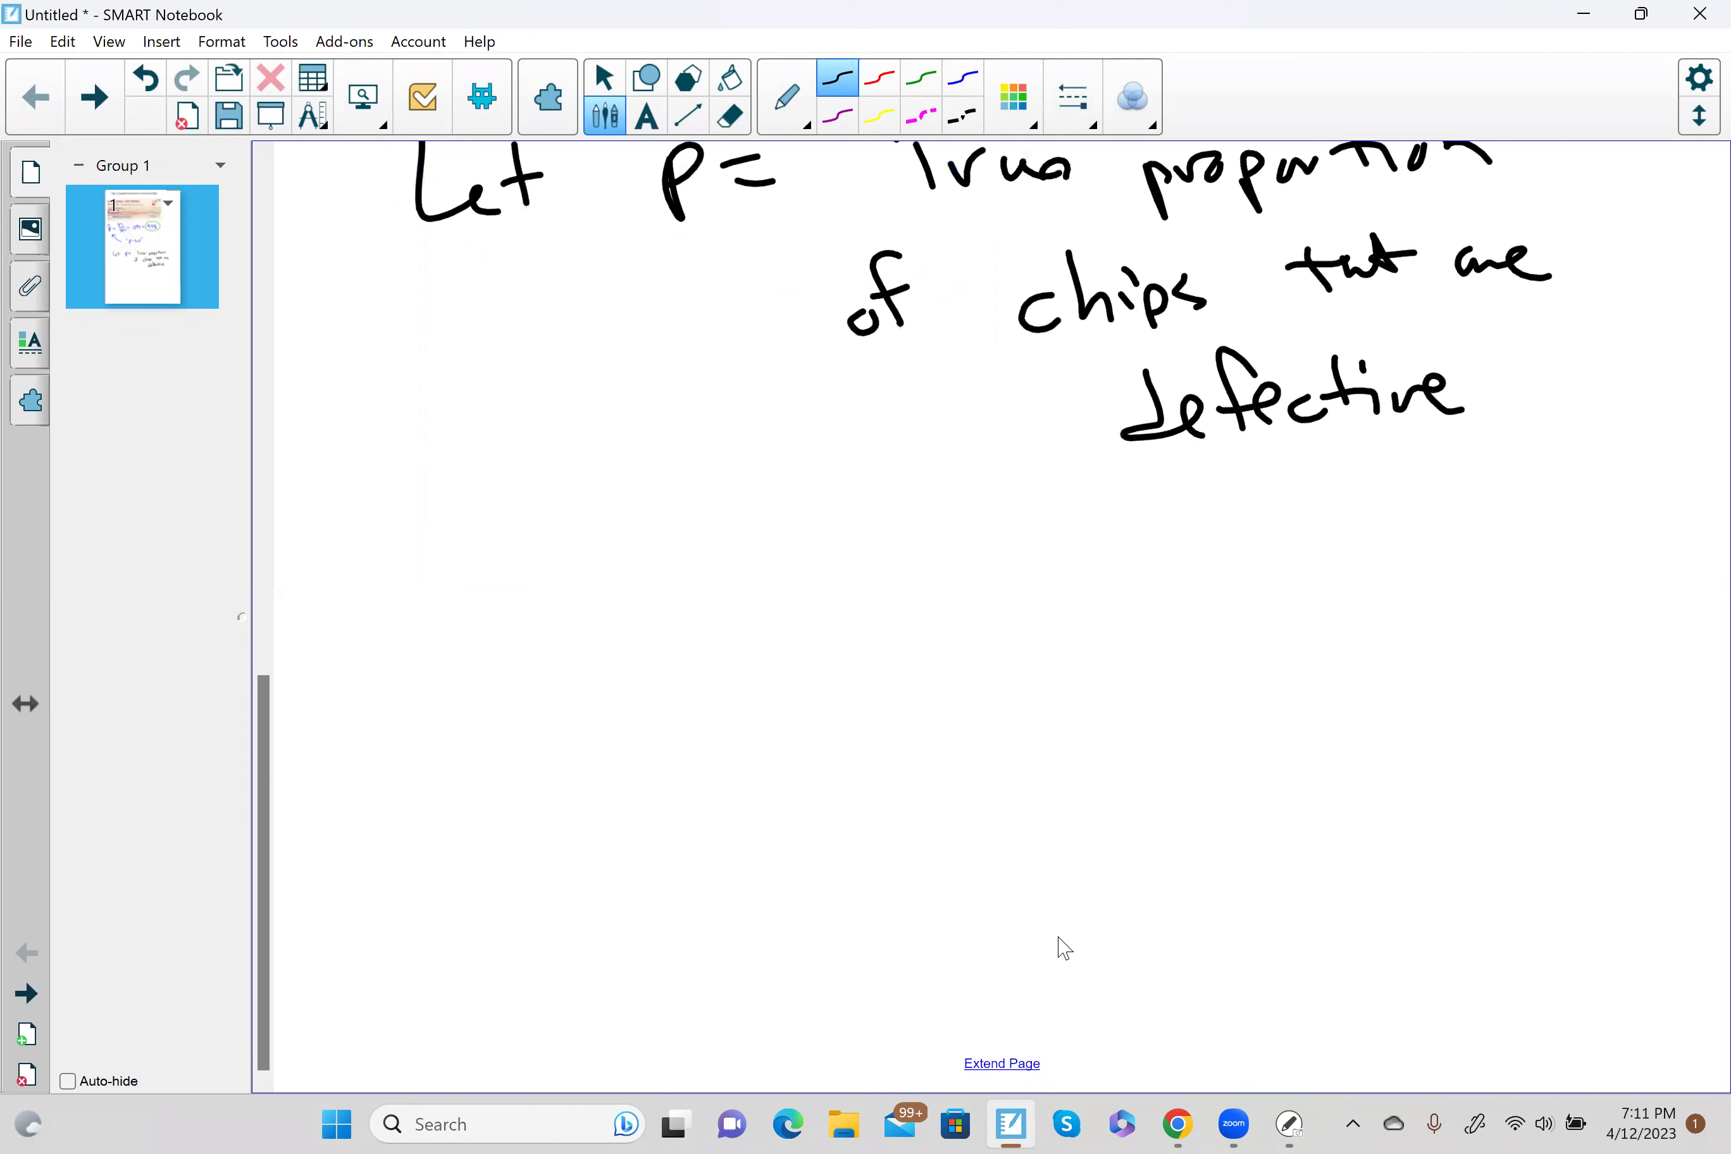
# Write 'H0:' below the definition of p.
pyautogui.moveTo(257, 691); pyautogui.dragTo(266, 685)
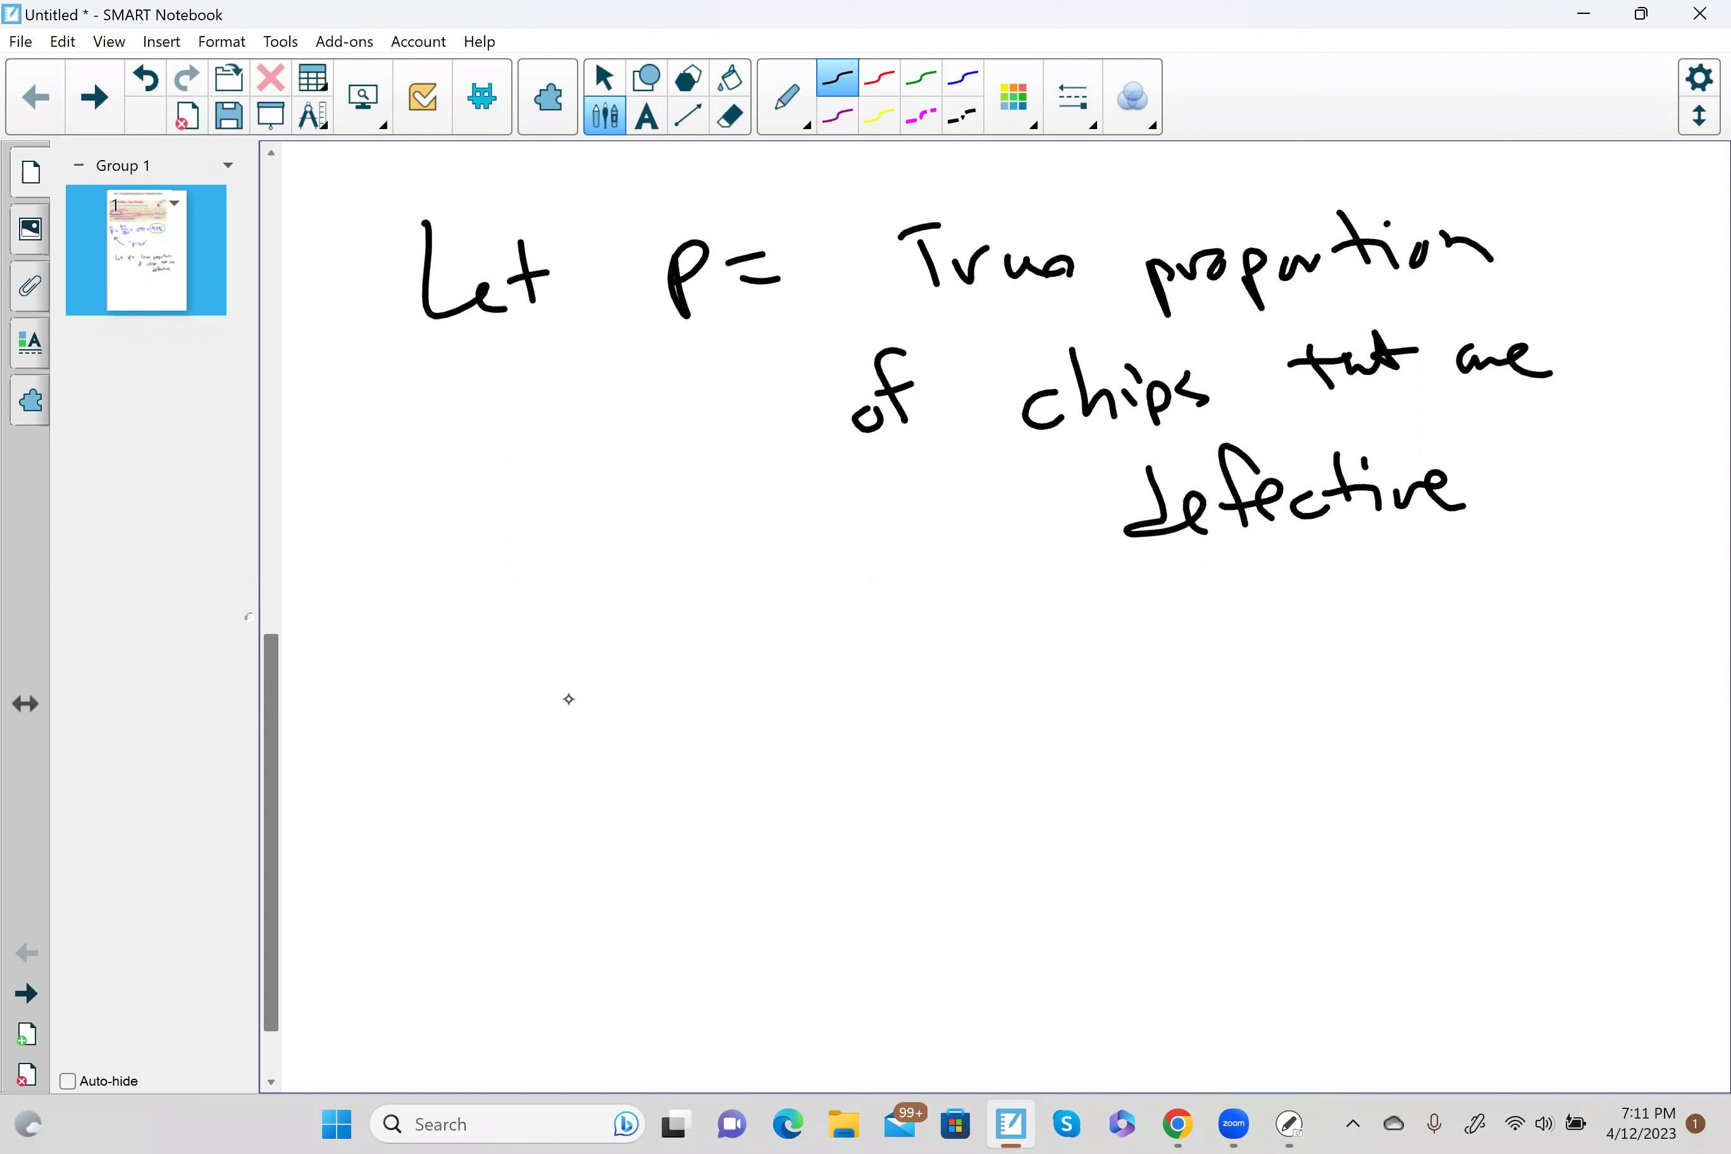
pyautogui.moveTo(533, 656)
pyautogui.mouseDown()
pyautogui.moveTo(532, 721)
pyautogui.moveTo(575, 698)
pyautogui.mouseUp()
pyautogui.moveTo(583, 661)
pyautogui.mouseDown()
pyautogui.moveTo(587, 745)
pyautogui.moveTo(609, 716)
pyautogui.mouseUp()
pyautogui.click(638, 708)
pyautogui.click(643, 729)
# Draw an arrow pointing to H0 labelled 'Null hypothesis'.
pyautogui.moveTo(477, 568)
pyautogui.mouseDown()
pyautogui.moveTo(492, 622)
pyautogui.moveTo(461, 525)
pyautogui.moveTo(484, 532)
pyautogui.moveTo(497, 497)
pyautogui.mouseUp()
pyautogui.moveTo(513, 525); pyautogui.dragTo(568, 531)
pyautogui.moveTo(610, 548)
pyautogui.mouseDown()
pyautogui.moveTo(615, 590)
pyautogui.moveTo(640, 594)
pyautogui.mouseUp()
pyautogui.moveTo(657, 573)
pyautogui.mouseDown()
pyautogui.moveTo(670, 586)
pyautogui.moveTo(673, 572)
pyautogui.moveTo(677, 615)
pyautogui.moveTo(706, 615)
pyautogui.mouseUp()
pyautogui.click(697, 584)
pyautogui.moveTo(703, 589); pyautogui.dragTo(738, 592)
pyautogui.moveTo(747, 541)
pyautogui.mouseDown()
pyautogui.moveTo(761, 584)
pyautogui.moveTo(788, 555)
pyautogui.mouseUp()
pyautogui.moveTo(785, 555); pyautogui.dragTo(858, 581)
pyautogui.click(858, 561)
pyautogui.moveTo(897, 557)
pyautogui.mouseDown()
pyautogui.moveTo(871, 587)
pyautogui.moveTo(779, 584)
pyautogui.mouseUp()
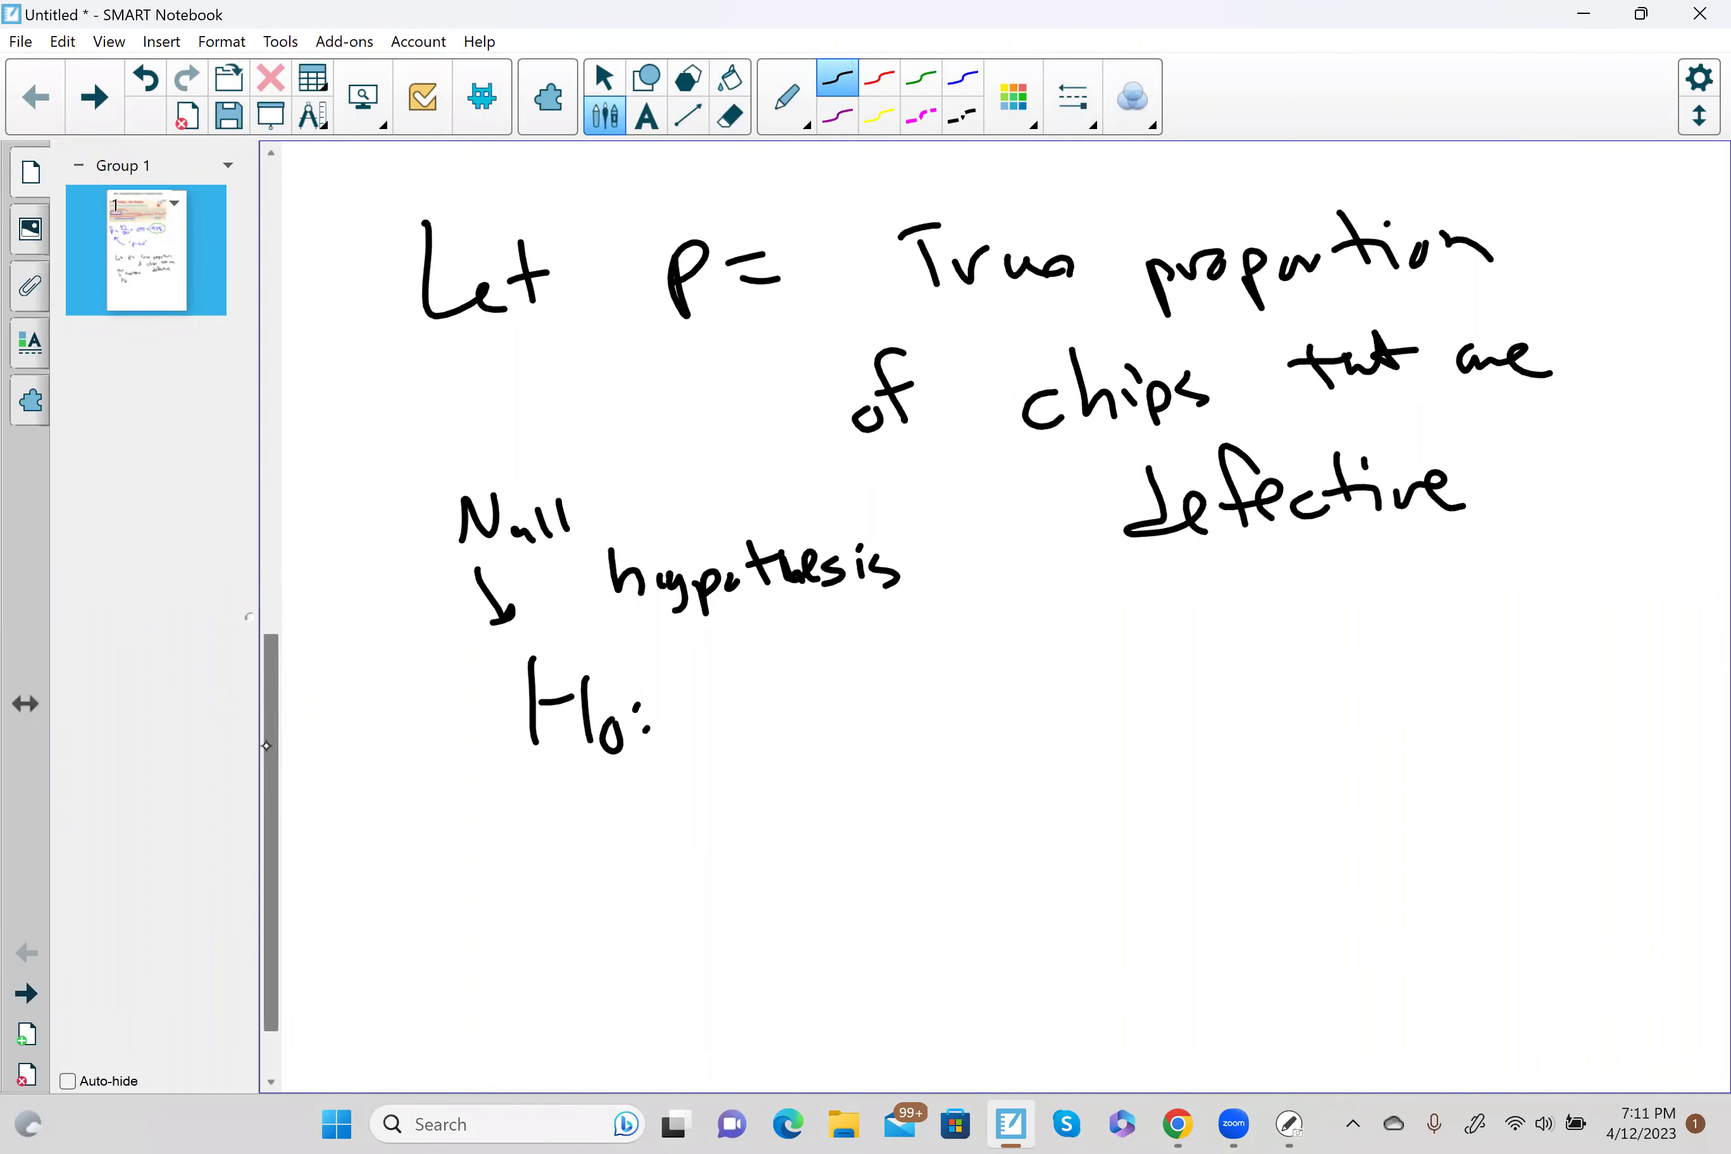
pyautogui.scroll(3, 256, 546)
pyautogui.scroll(10, 256, 546)
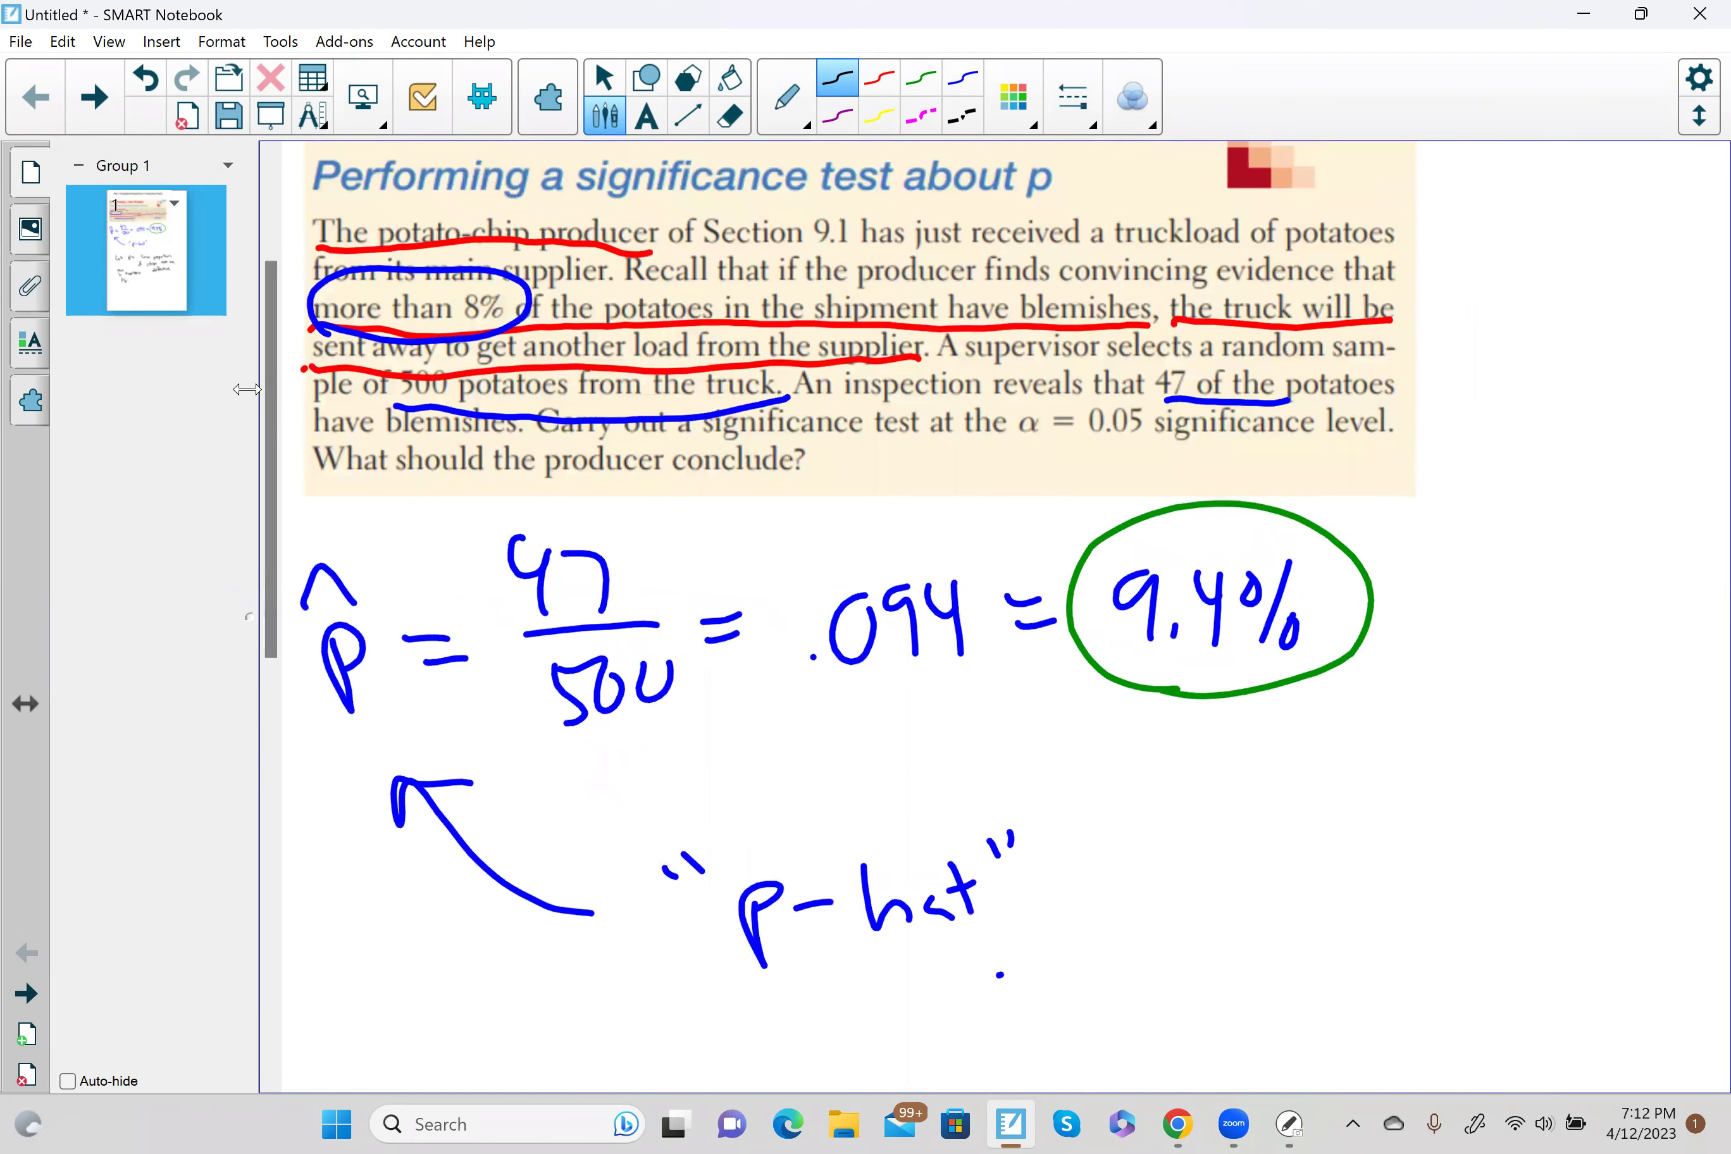
# Highlight the 'more than 8%' blemished-potatoes sentence about sending the truck away in green.
pyautogui.click(787, 97)
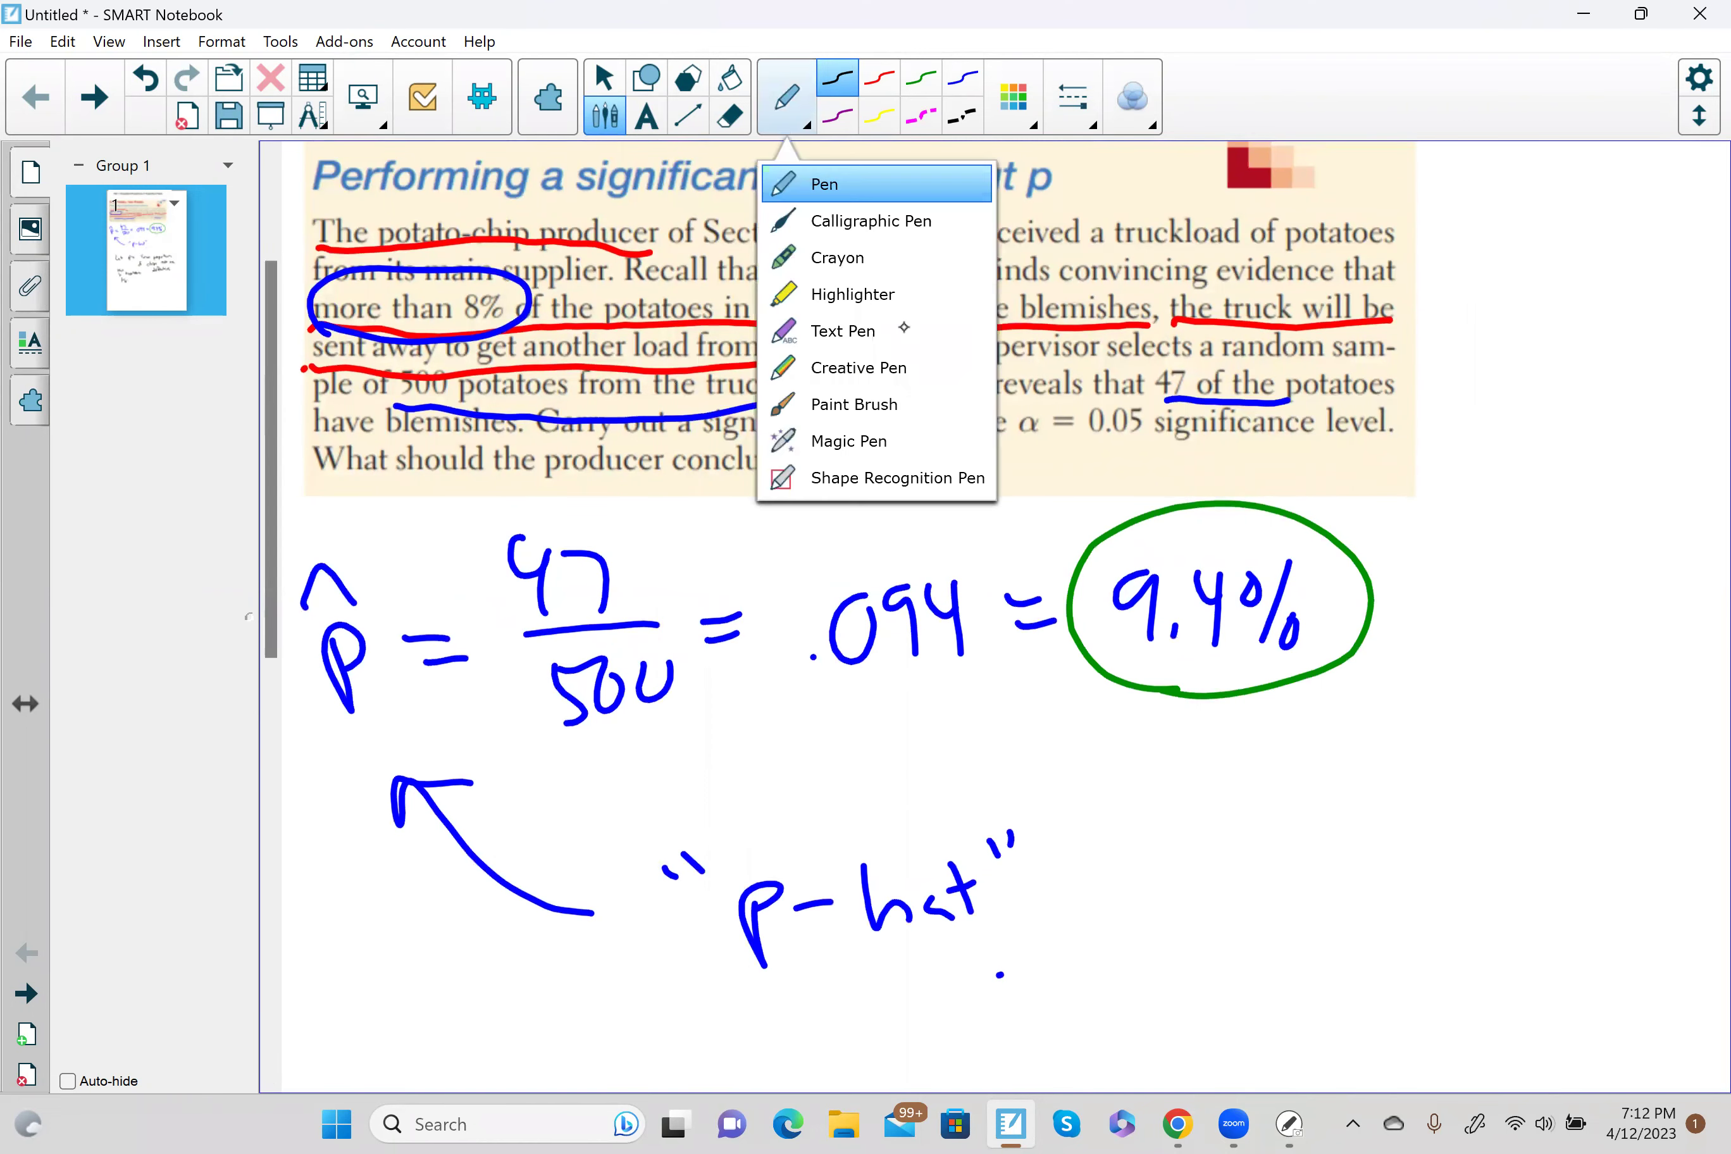
pyautogui.click(834, 290)
pyautogui.click(878, 78)
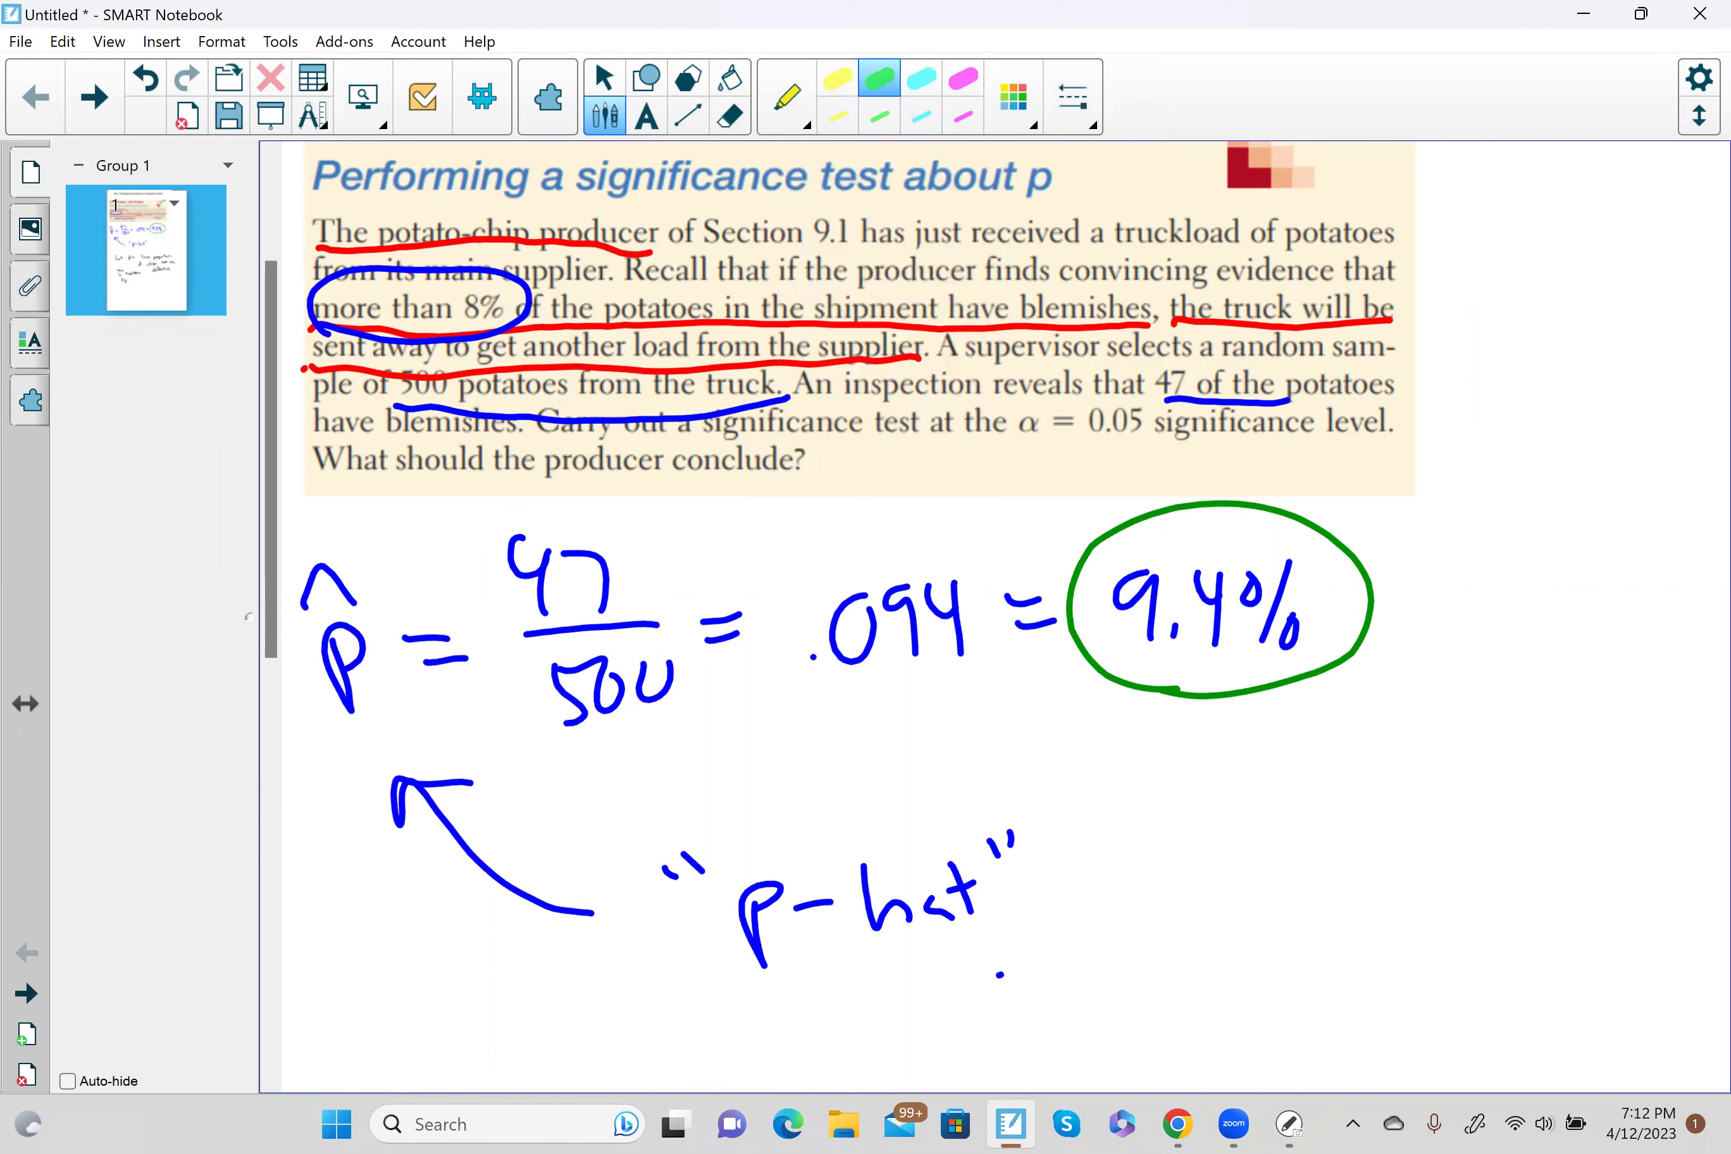
pyautogui.moveTo(287, 309); pyautogui.dragTo(1441, 309)
pyautogui.moveTo(310, 346); pyautogui.dragTo(965, 346)
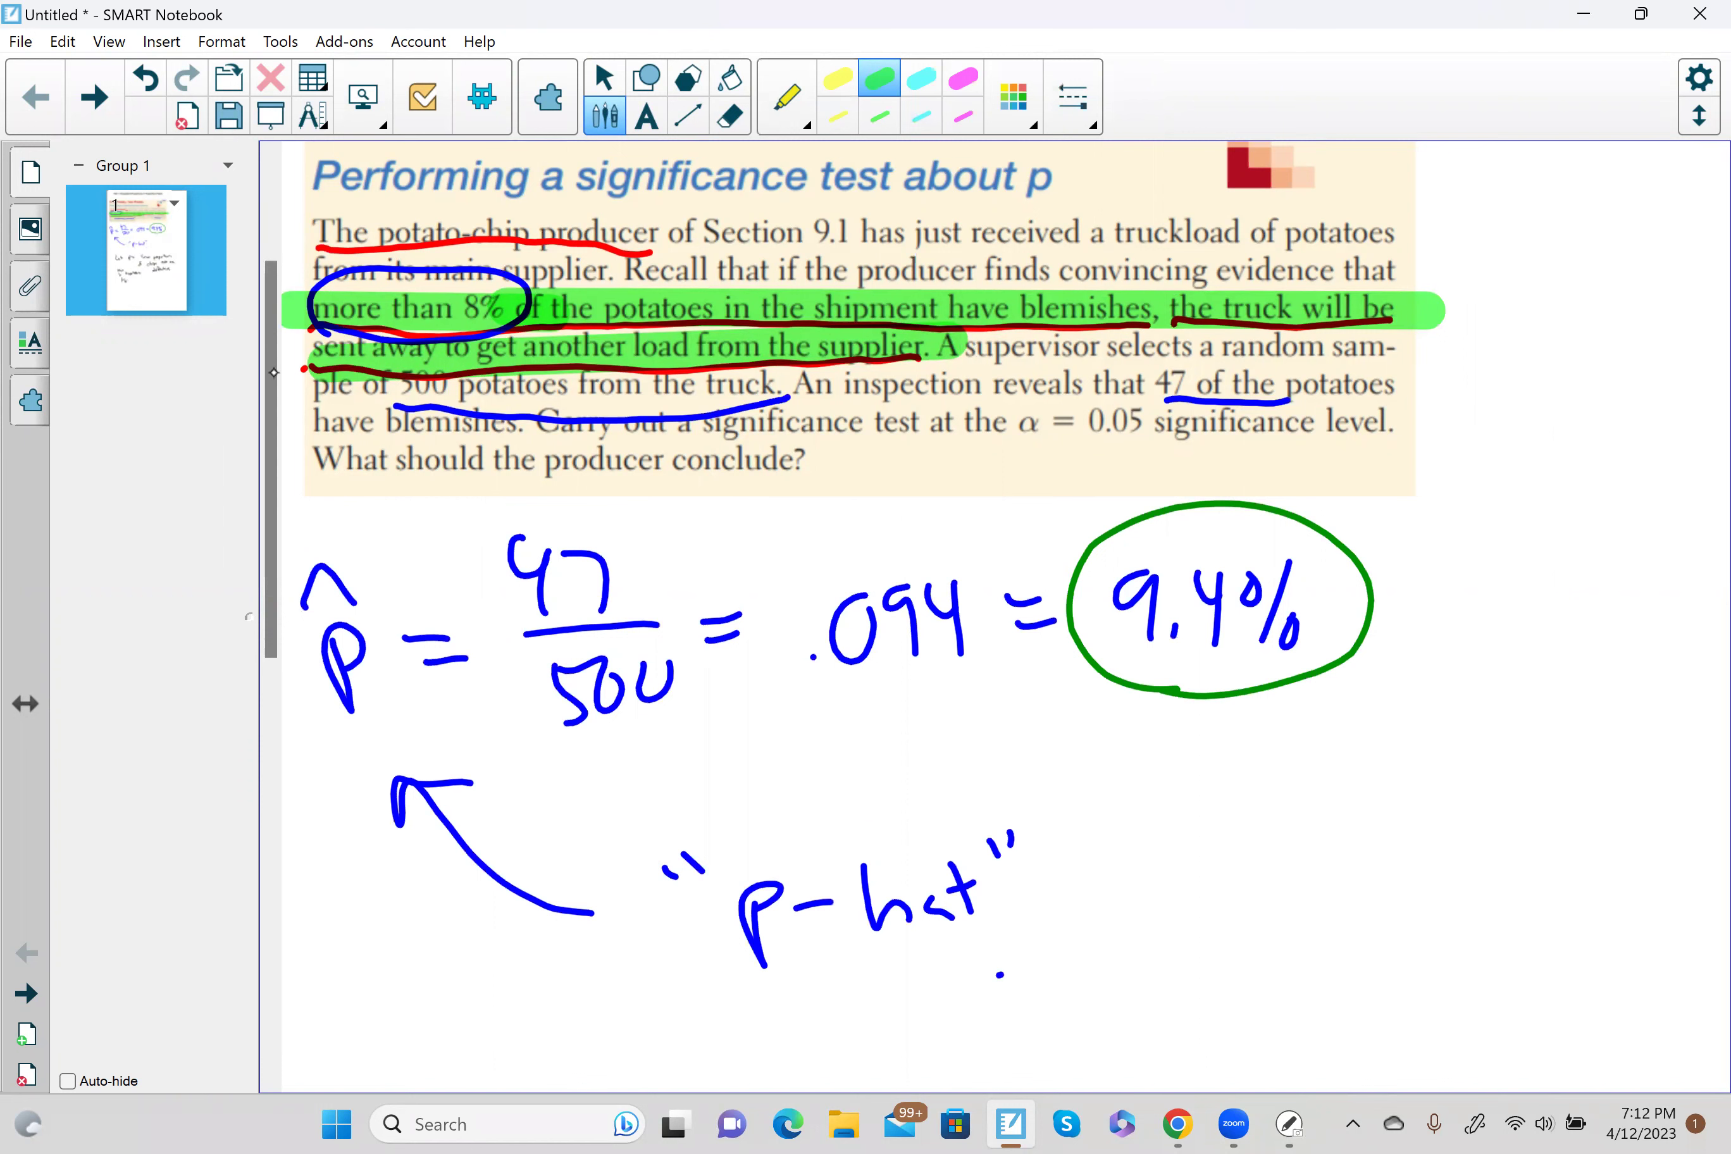
pyautogui.moveTo(274, 372); pyautogui.dragTo(270, 942)
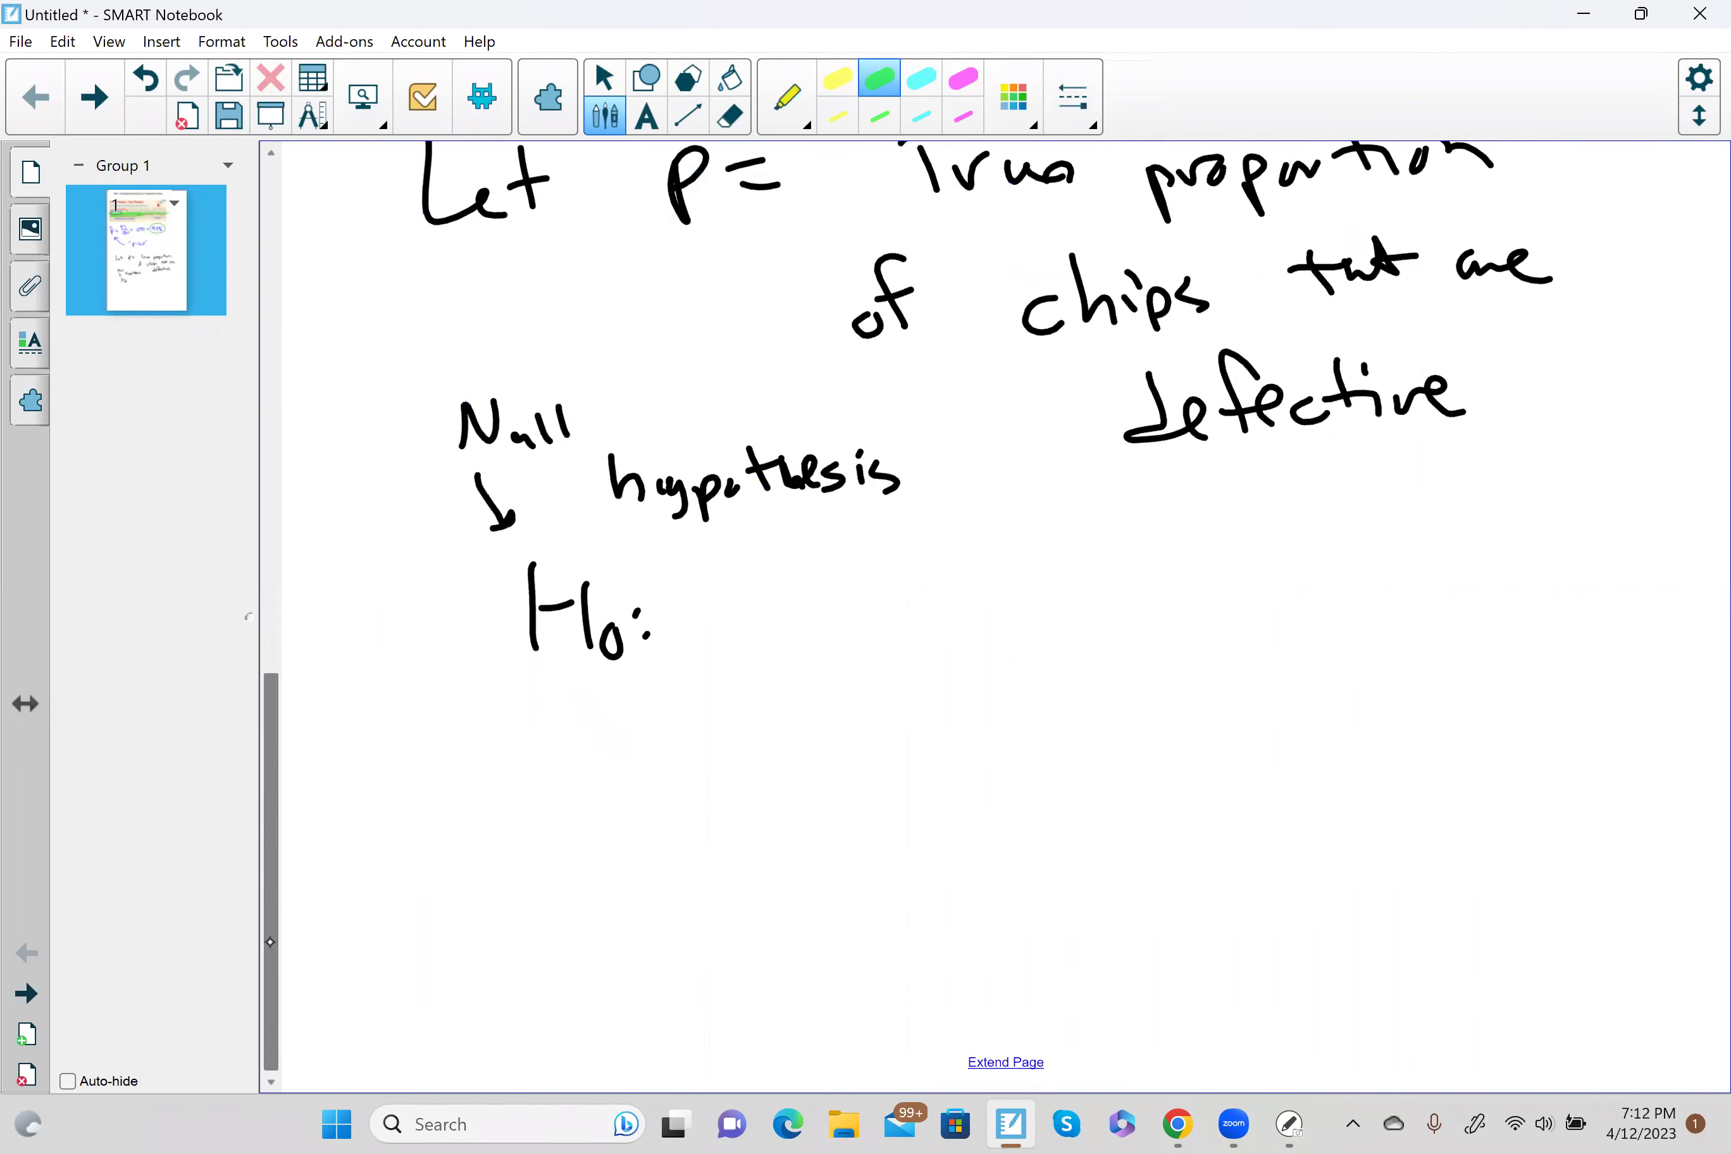
# Return to the regular pen, complete H0: p ≤ .08, and begin Ha below.
pyautogui.click(787, 97)
pyautogui.click(782, 182)
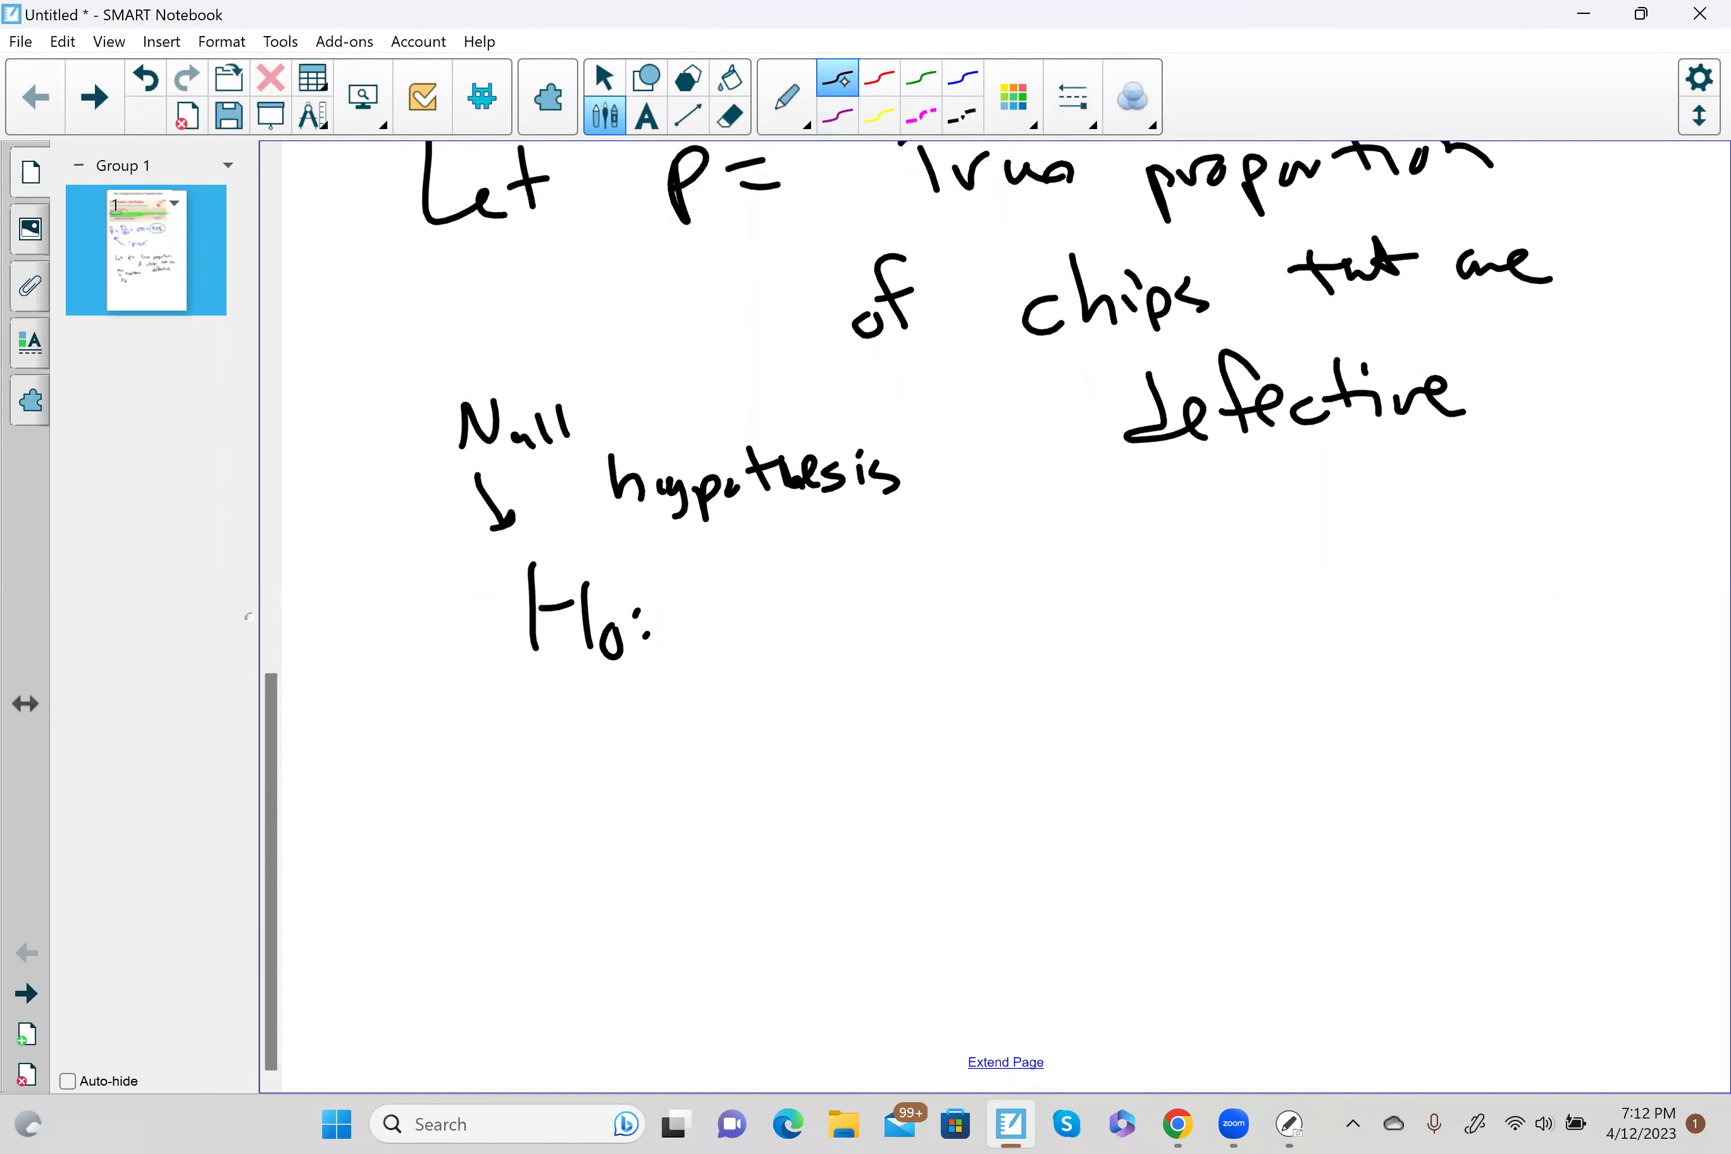
pyautogui.moveTo(792, 602)
pyautogui.mouseDown()
pyautogui.moveTo(814, 662)
pyautogui.moveTo(790, 606)
pyautogui.mouseUp()
pyautogui.moveTo(924, 565)
pyautogui.mouseDown()
pyautogui.moveTo(903, 605)
pyautogui.moveTo(940, 610)
pyautogui.mouseUp()
pyautogui.moveTo(881, 628)
pyautogui.mouseDown()
pyautogui.moveTo(989, 621)
pyautogui.moveTo(1042, 588)
pyautogui.mouseUp()
pyautogui.click(978, 628)
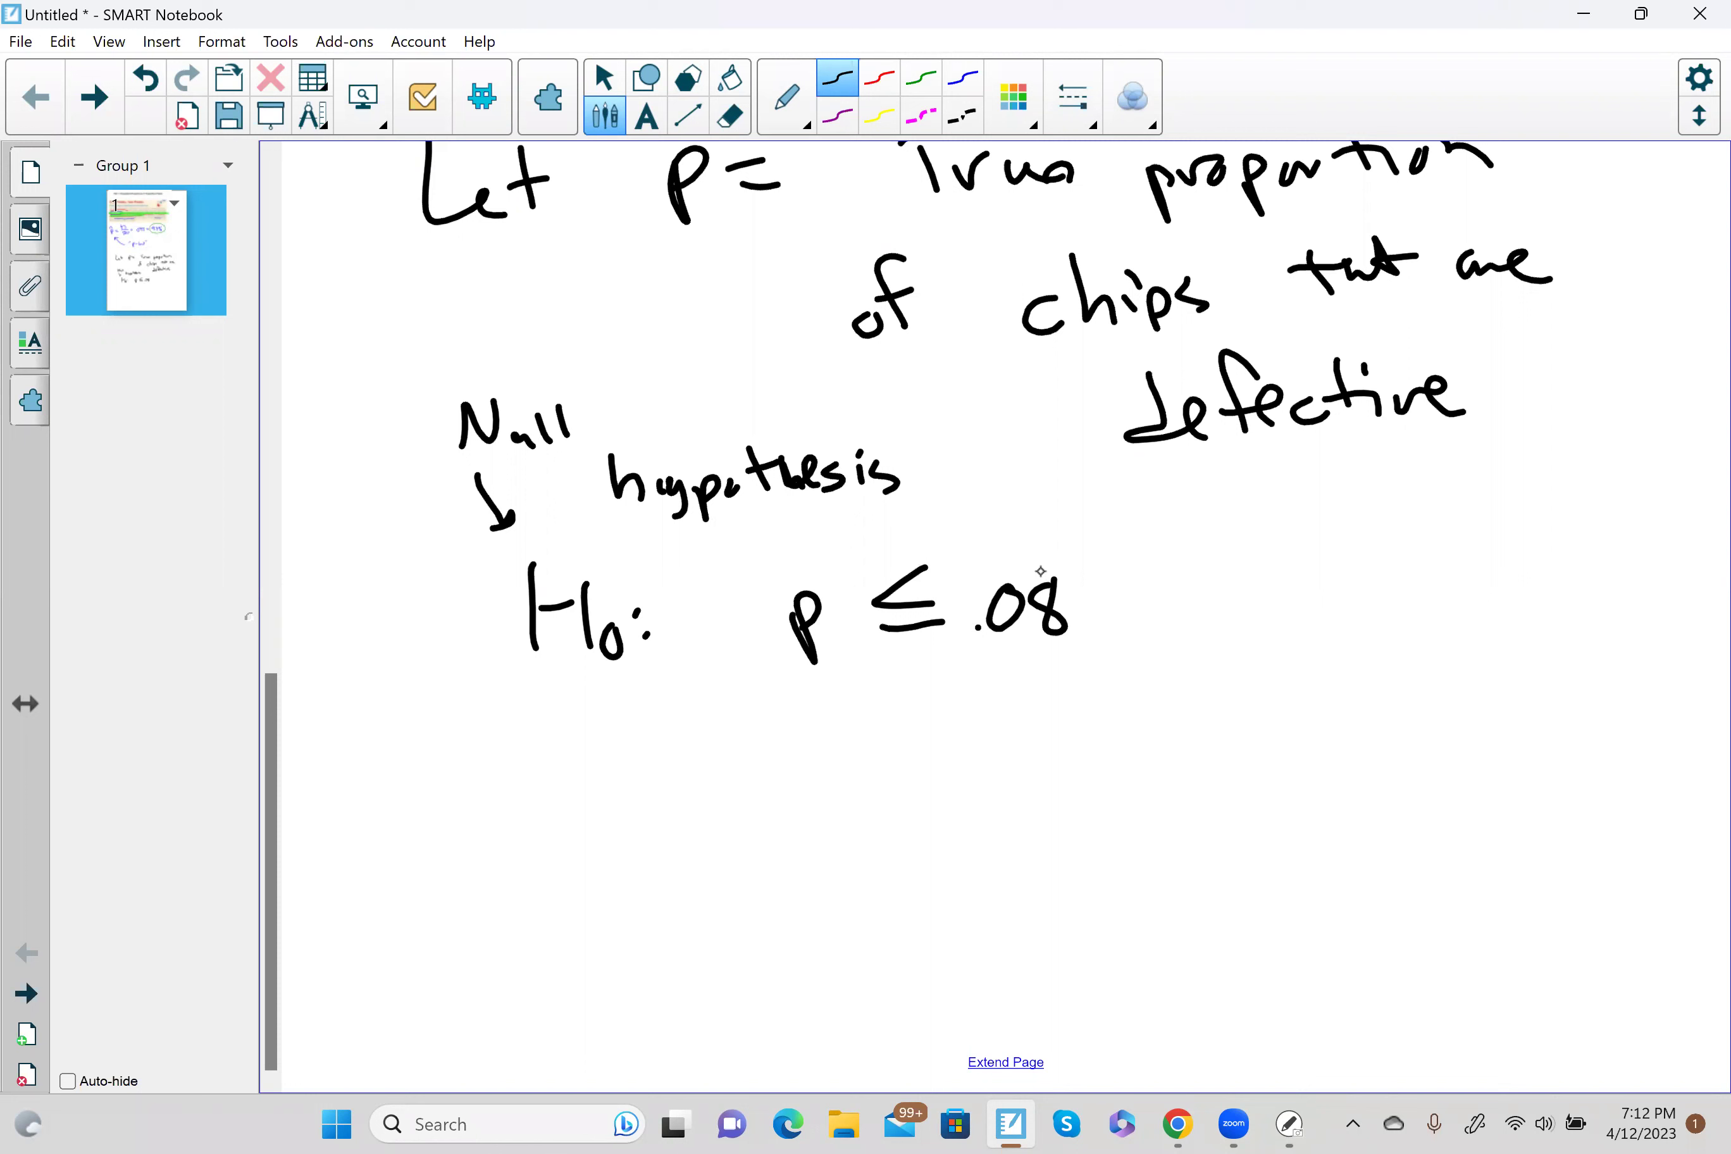
pyautogui.moveTo(524, 758)
pyautogui.mouseDown()
pyautogui.moveTo(528, 823)
pyautogui.moveTo(581, 776)
pyautogui.mouseUp()
pyautogui.moveTo(594, 759); pyautogui.dragTo(597, 831)
# Finish writing 'Ha:' below H0 and add blank space to the page.
pyautogui.moveTo(631, 799); pyautogui.dragTo(642, 824)
pyautogui.click(662, 769)
pyautogui.click(673, 798)
pyautogui.click(988, 1061)
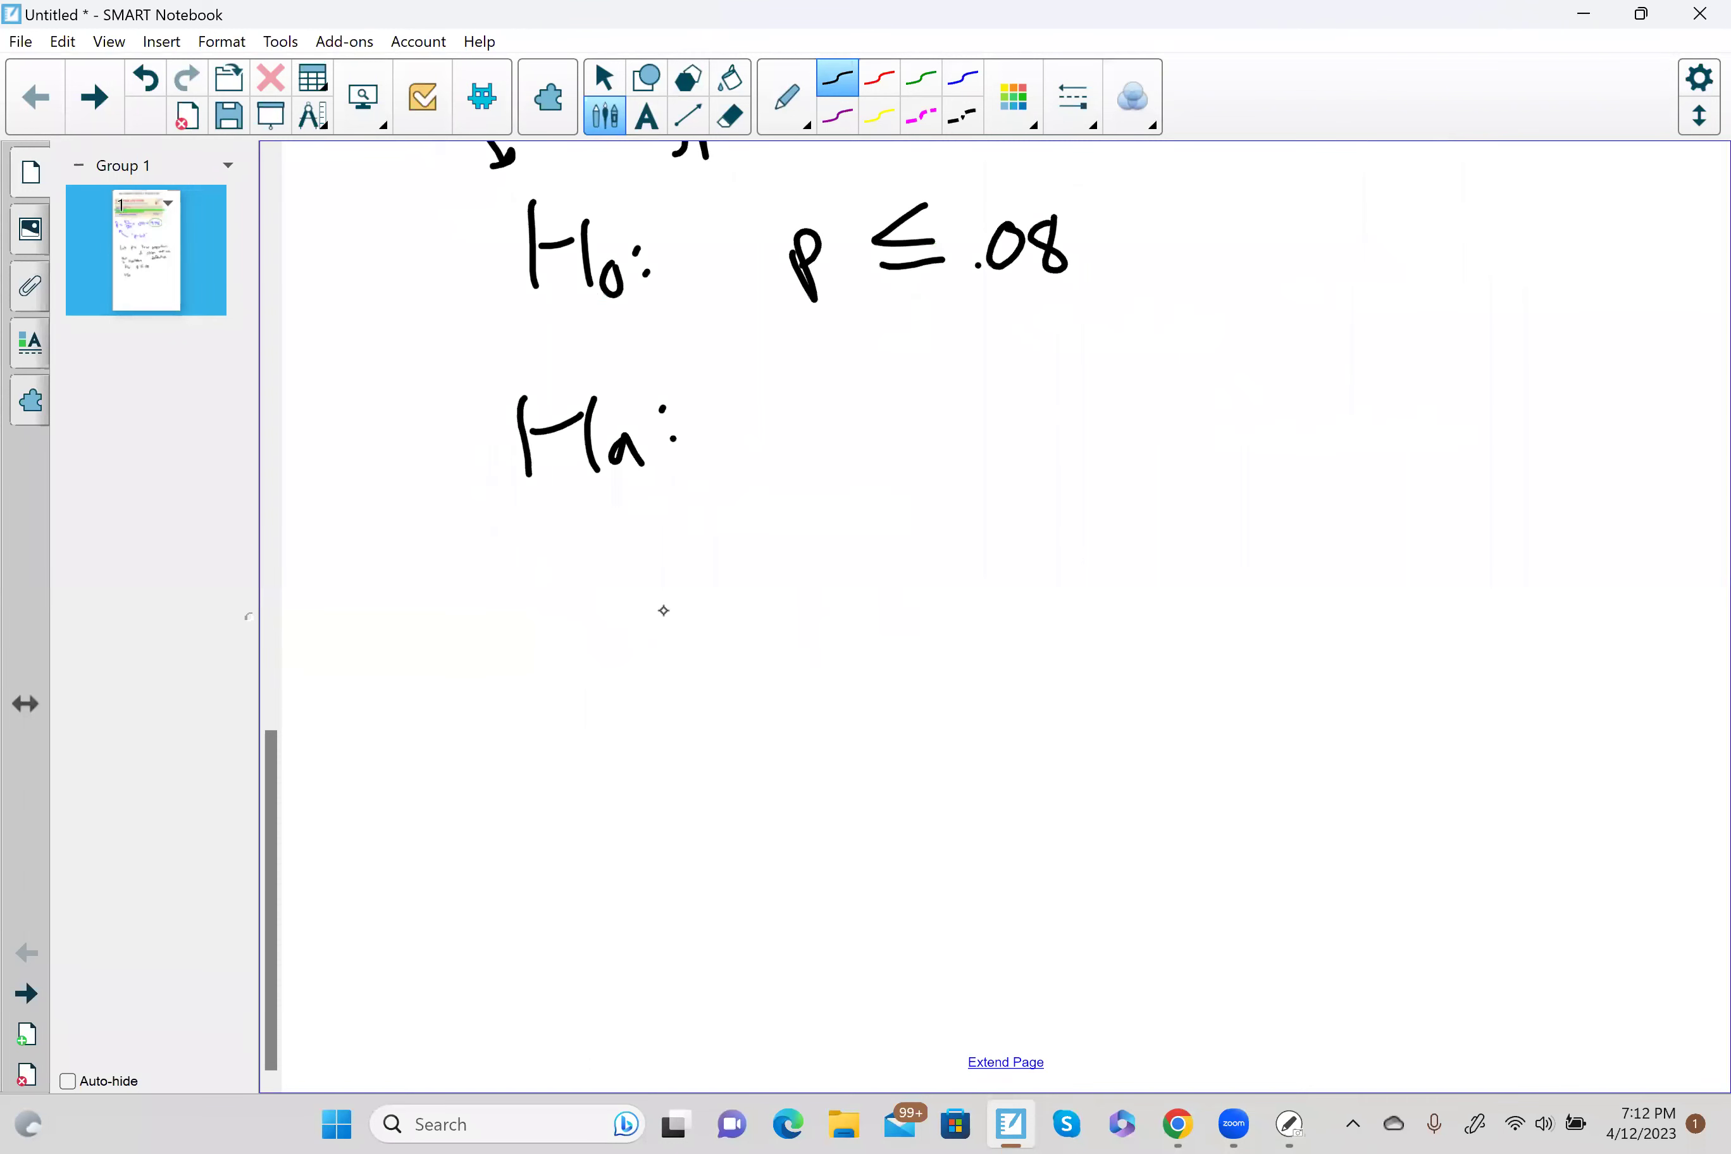
# Draw an arrow at Ha labelled 'alternate hypothesis'.
pyautogui.moveTo(604, 535)
pyautogui.mouseDown()
pyautogui.moveTo(672, 635)
pyautogui.moveTo(631, 532)
pyautogui.mouseUp()
pyautogui.moveTo(734, 682)
pyautogui.mouseDown()
pyautogui.moveTo(717, 687)
pyautogui.moveTo(737, 713)
pyautogui.mouseUp()
pyautogui.moveTo(749, 630); pyautogui.dragTo(754, 713)
pyautogui.moveTo(781, 630); pyautogui.dragTo(787, 713)
pyautogui.moveTo(765, 674)
pyautogui.mouseDown()
pyautogui.moveTo(823, 669)
pyautogui.moveTo(845, 711)
pyautogui.mouseUp()
pyautogui.moveTo(865, 713)
pyautogui.mouseDown()
pyautogui.moveTo(886, 677)
pyautogui.moveTo(983, 704)
pyautogui.mouseUp()
pyautogui.moveTo(991, 683)
pyautogui.mouseDown()
pyautogui.moveTo(1019, 673)
pyautogui.moveTo(1042, 695)
pyautogui.mouseUp()
pyautogui.moveTo(1176, 644)
pyautogui.mouseDown()
pyautogui.moveTo(1210, 701)
pyautogui.moveTo(1252, 679)
pyautogui.mouseUp()
pyautogui.moveTo(1261, 685)
pyautogui.mouseDown()
pyautogui.moveTo(1273, 674)
pyautogui.moveTo(1284, 733)
pyautogui.moveTo(1234, 719)
pyautogui.mouseUp()
pyautogui.moveTo(1302, 698)
pyautogui.mouseDown()
pyautogui.moveTo(1328, 665)
pyautogui.moveTo(1305, 696)
pyautogui.mouseUp()
pyautogui.moveTo(1333, 629)
pyautogui.mouseDown()
pyautogui.moveTo(1337, 692)
pyautogui.moveTo(1352, 652)
pyautogui.mouseUp()
pyautogui.moveTo(1362, 633)
pyautogui.mouseDown()
pyautogui.moveTo(1391, 692)
pyautogui.moveTo(1415, 670)
pyautogui.moveTo(1453, 706)
pyautogui.mouseUp()
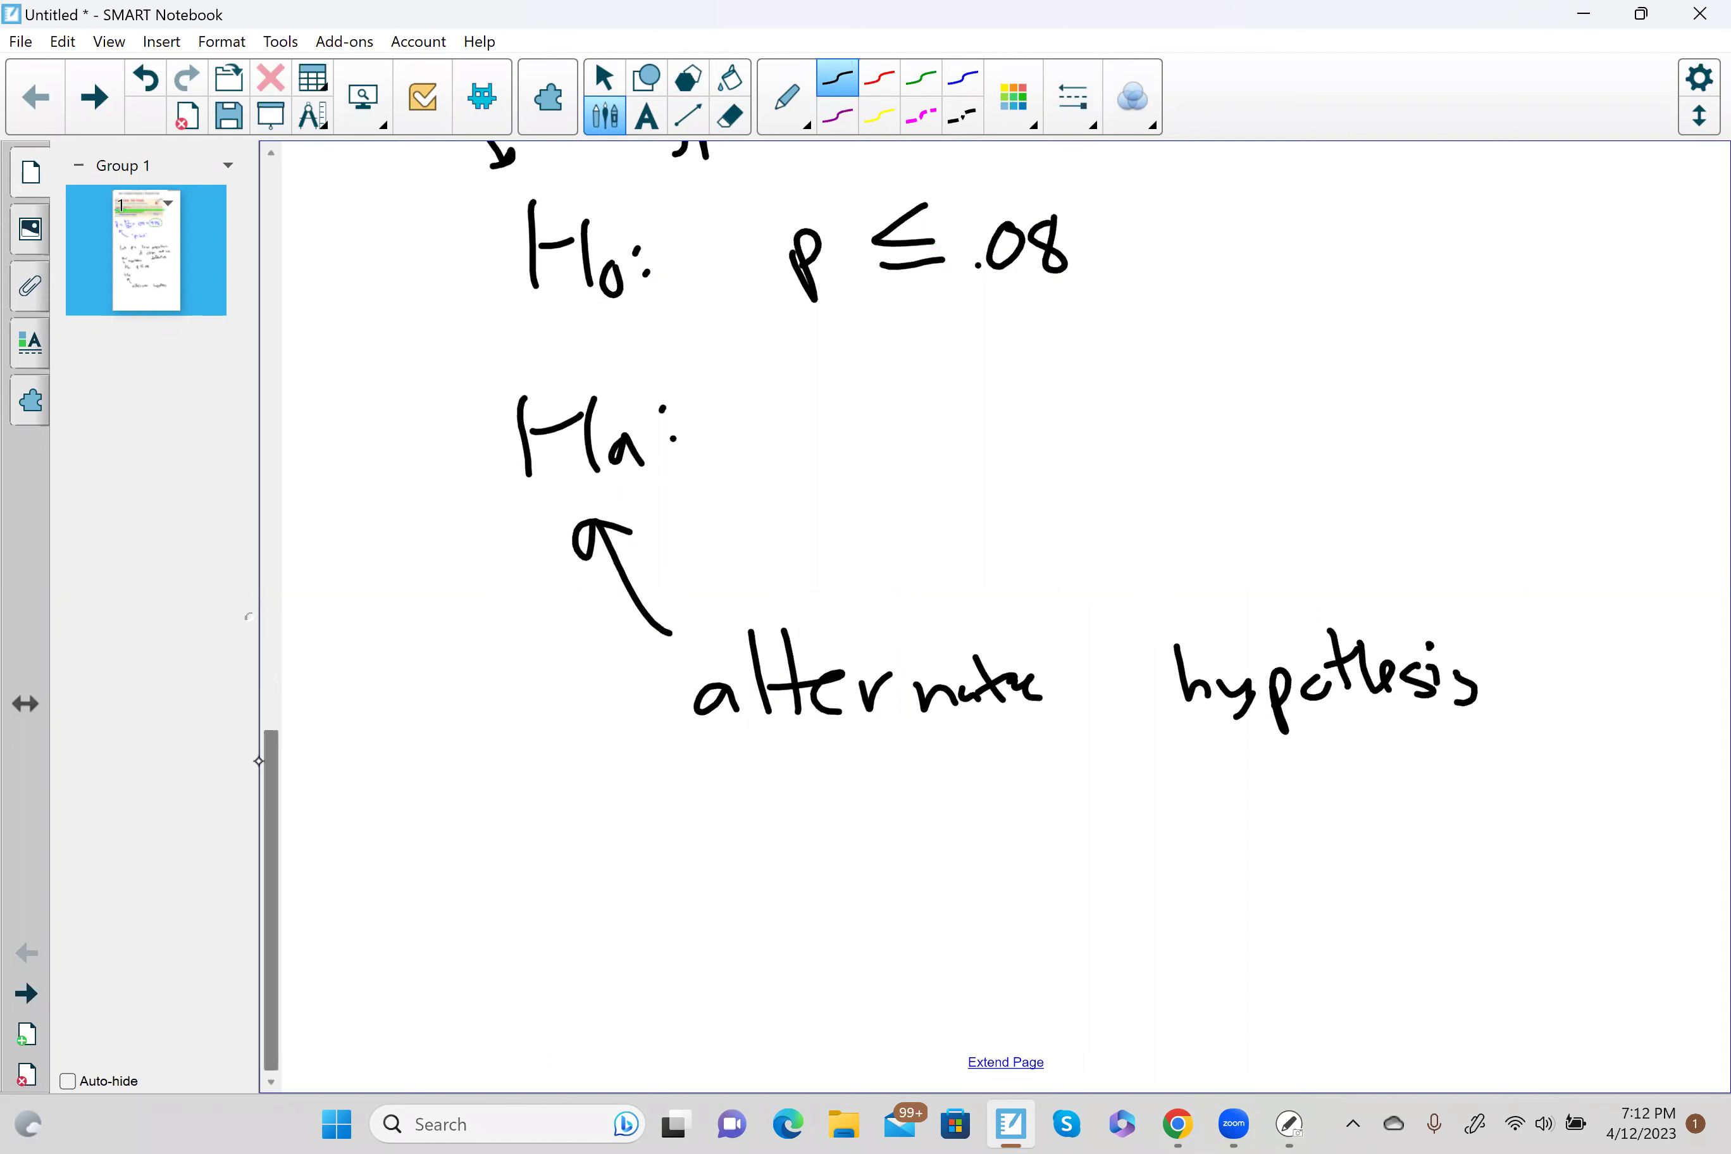
# Complete the alternative hypothesis as Ha: p > .08.
pyautogui.scroll(3, 259, 745)
pyautogui.scroll(2, 259, 734)
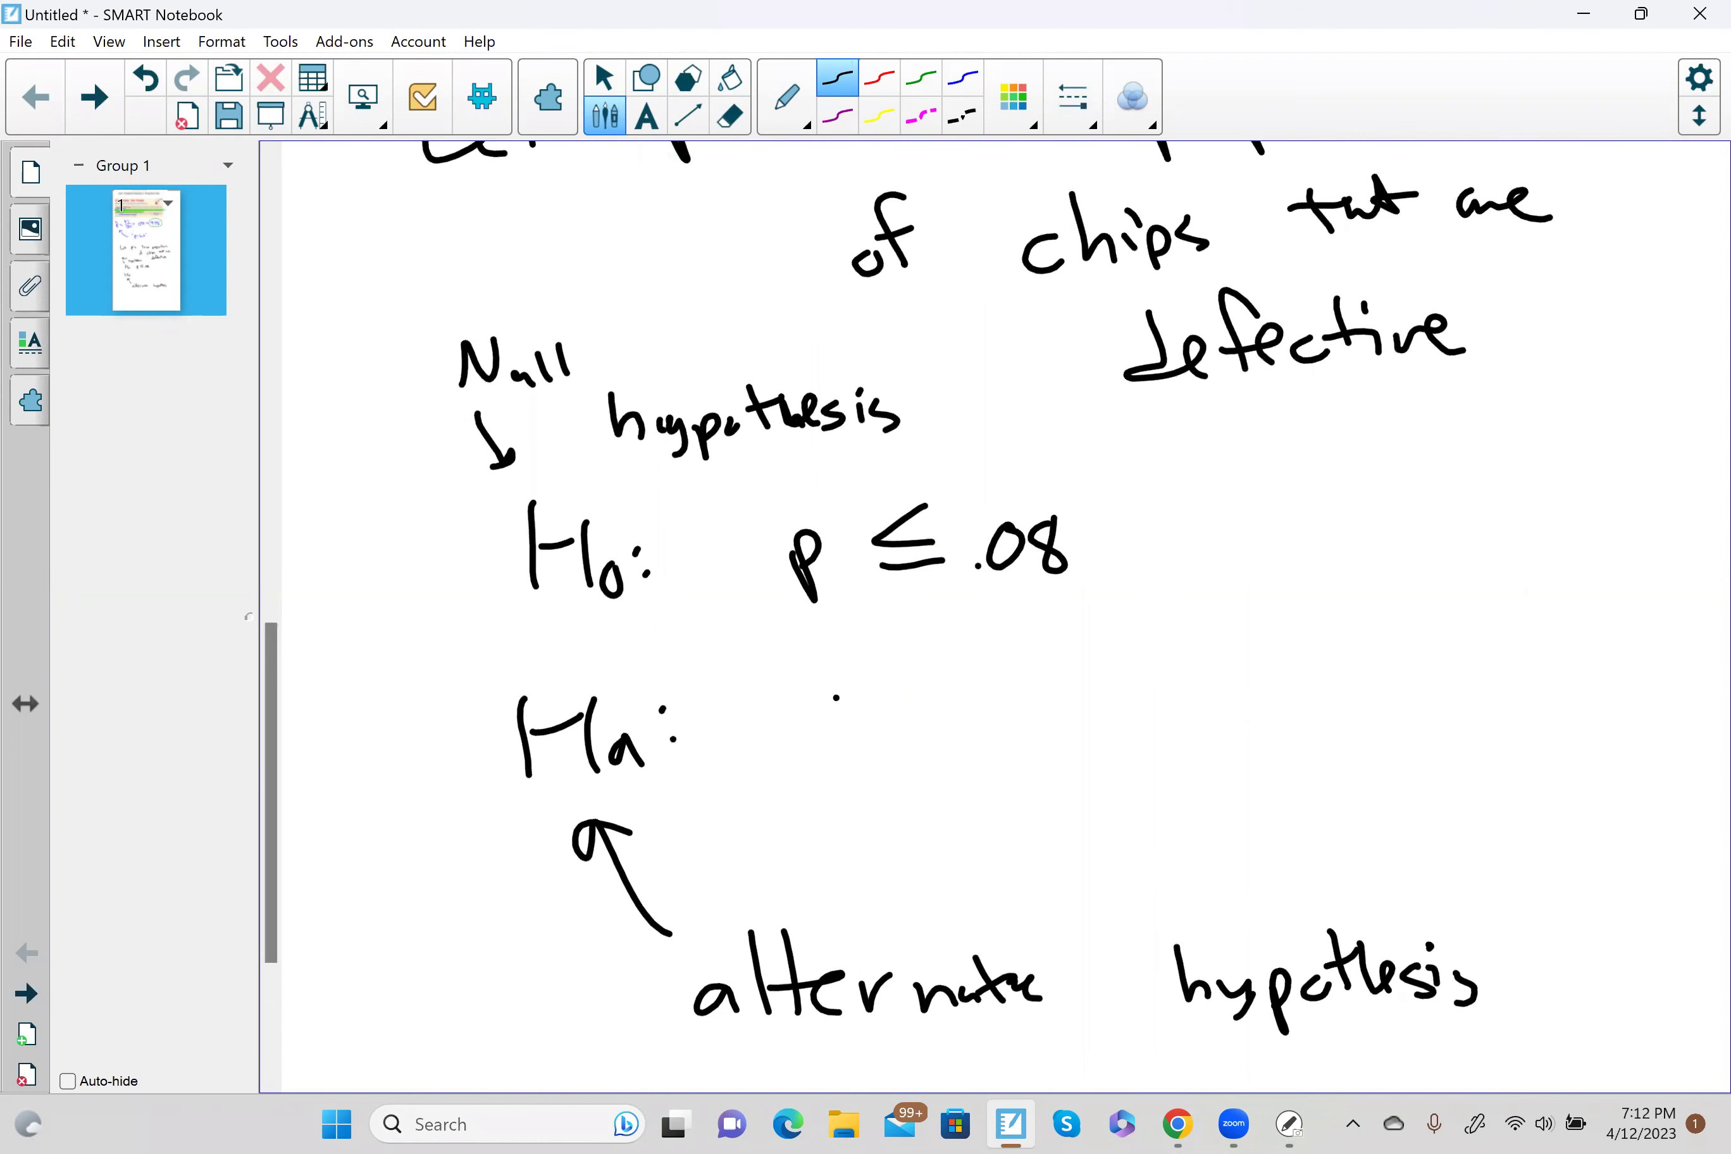
pyautogui.moveTo(840, 675)
pyautogui.mouseDown()
pyautogui.moveTo(845, 765)
pyautogui.moveTo(832, 715)
pyautogui.mouseUp()
pyautogui.moveTo(900, 659); pyautogui.dragTo(915, 712)
pyautogui.click(999, 722)
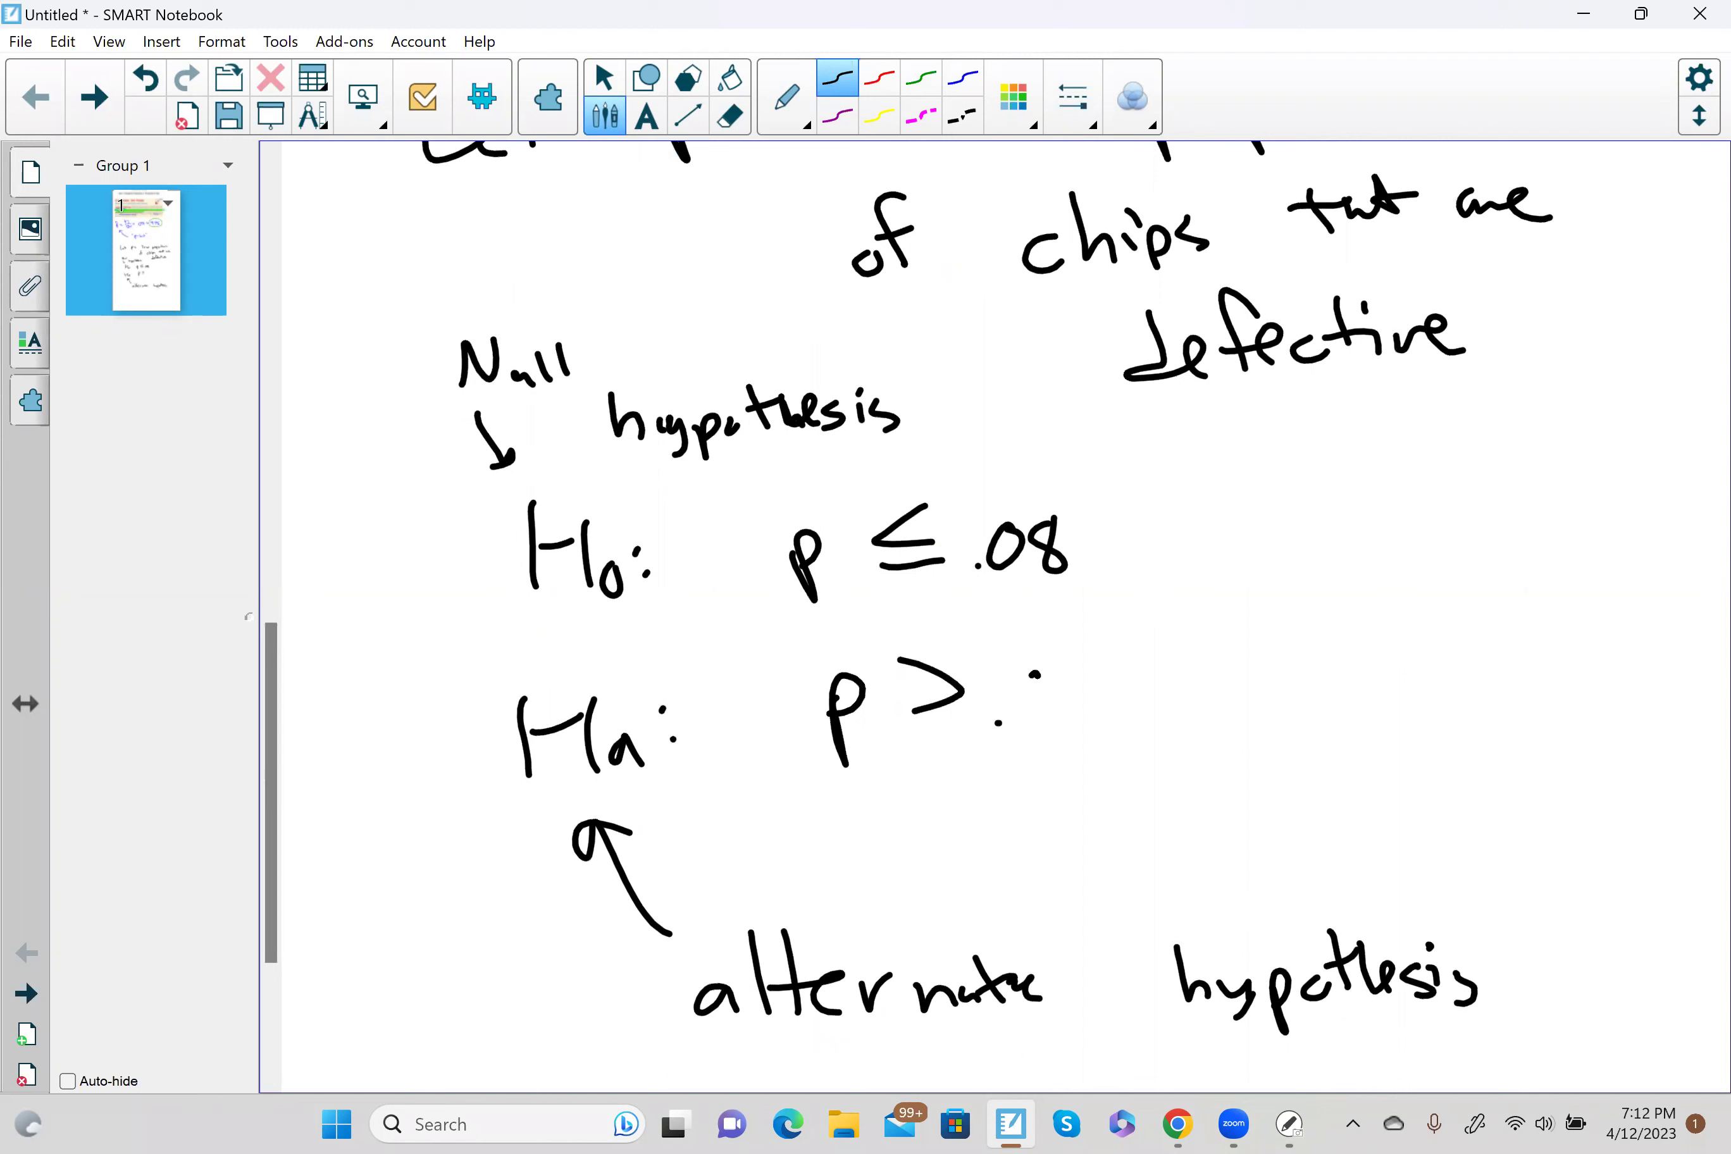
pyautogui.moveTo(1042, 682); pyautogui.dragTo(1039, 678)
pyautogui.moveTo(1085, 674); pyautogui.dragTo(1072, 678)
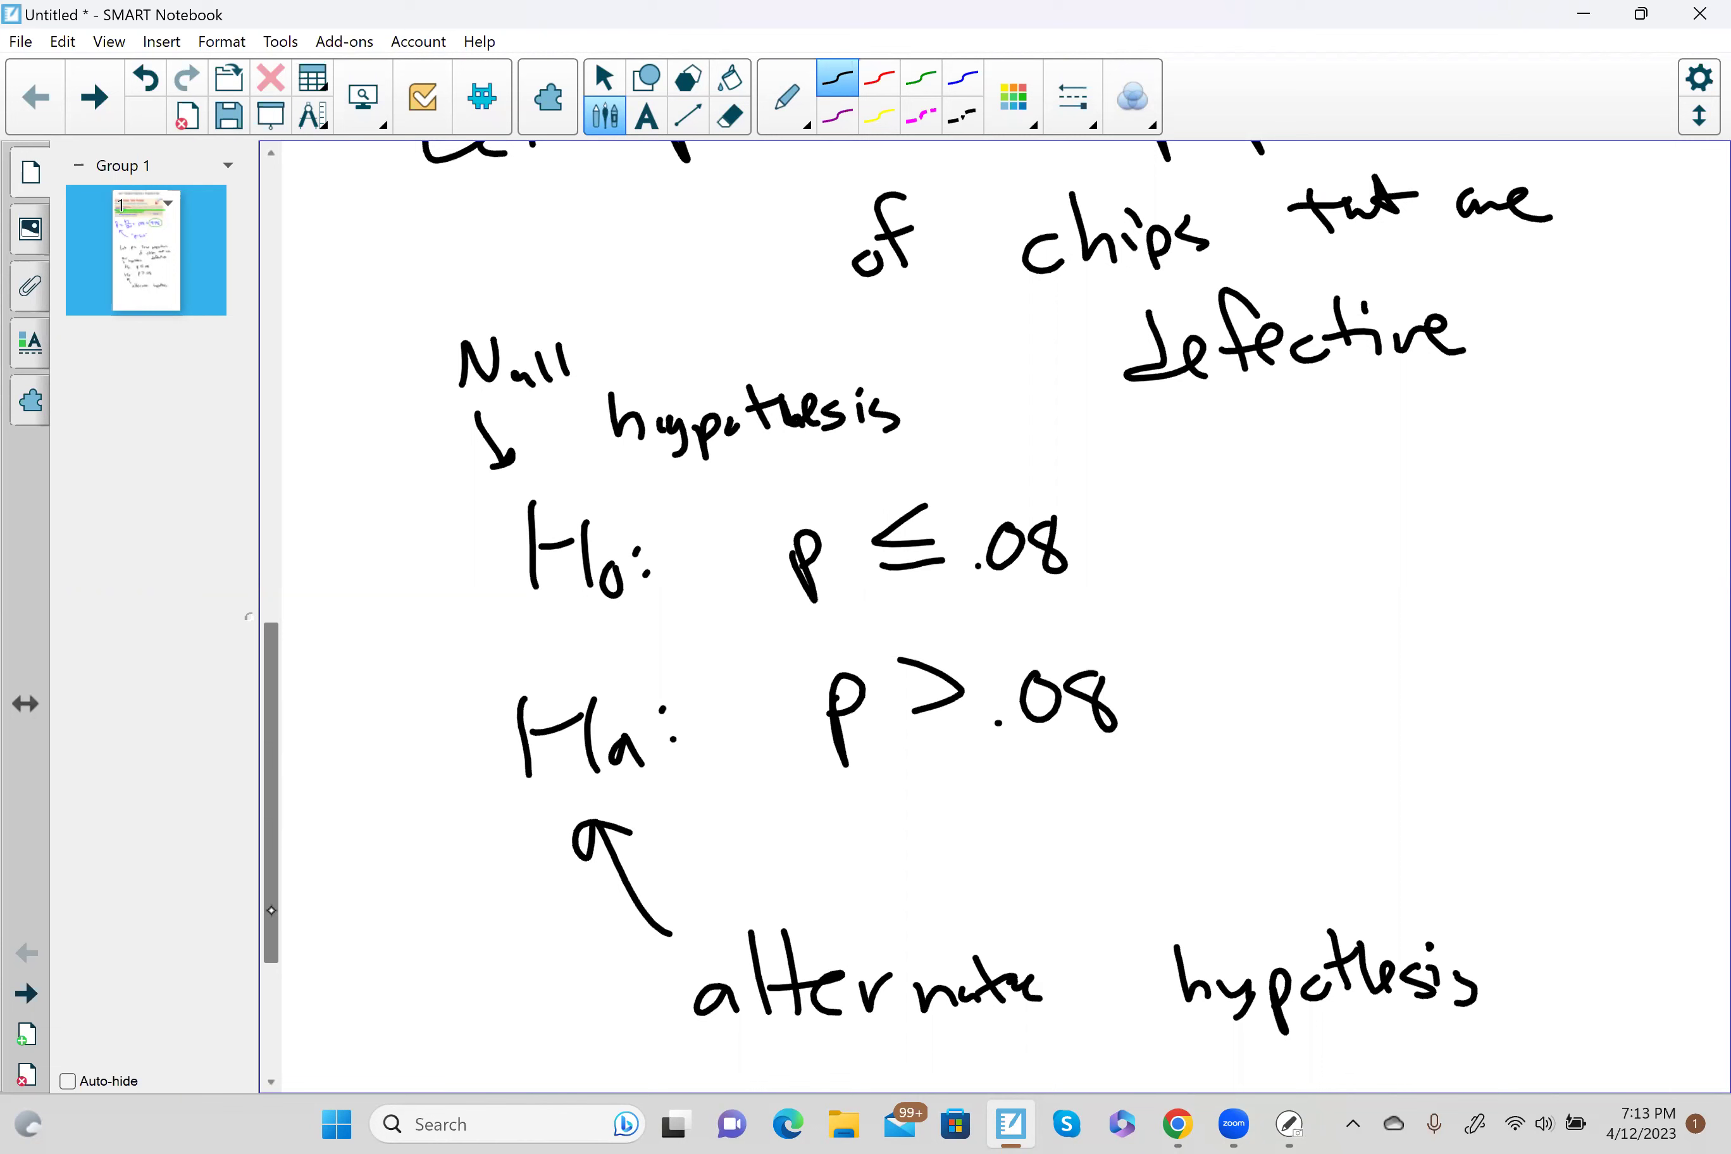
pyautogui.scroll(-3, 272, 910)
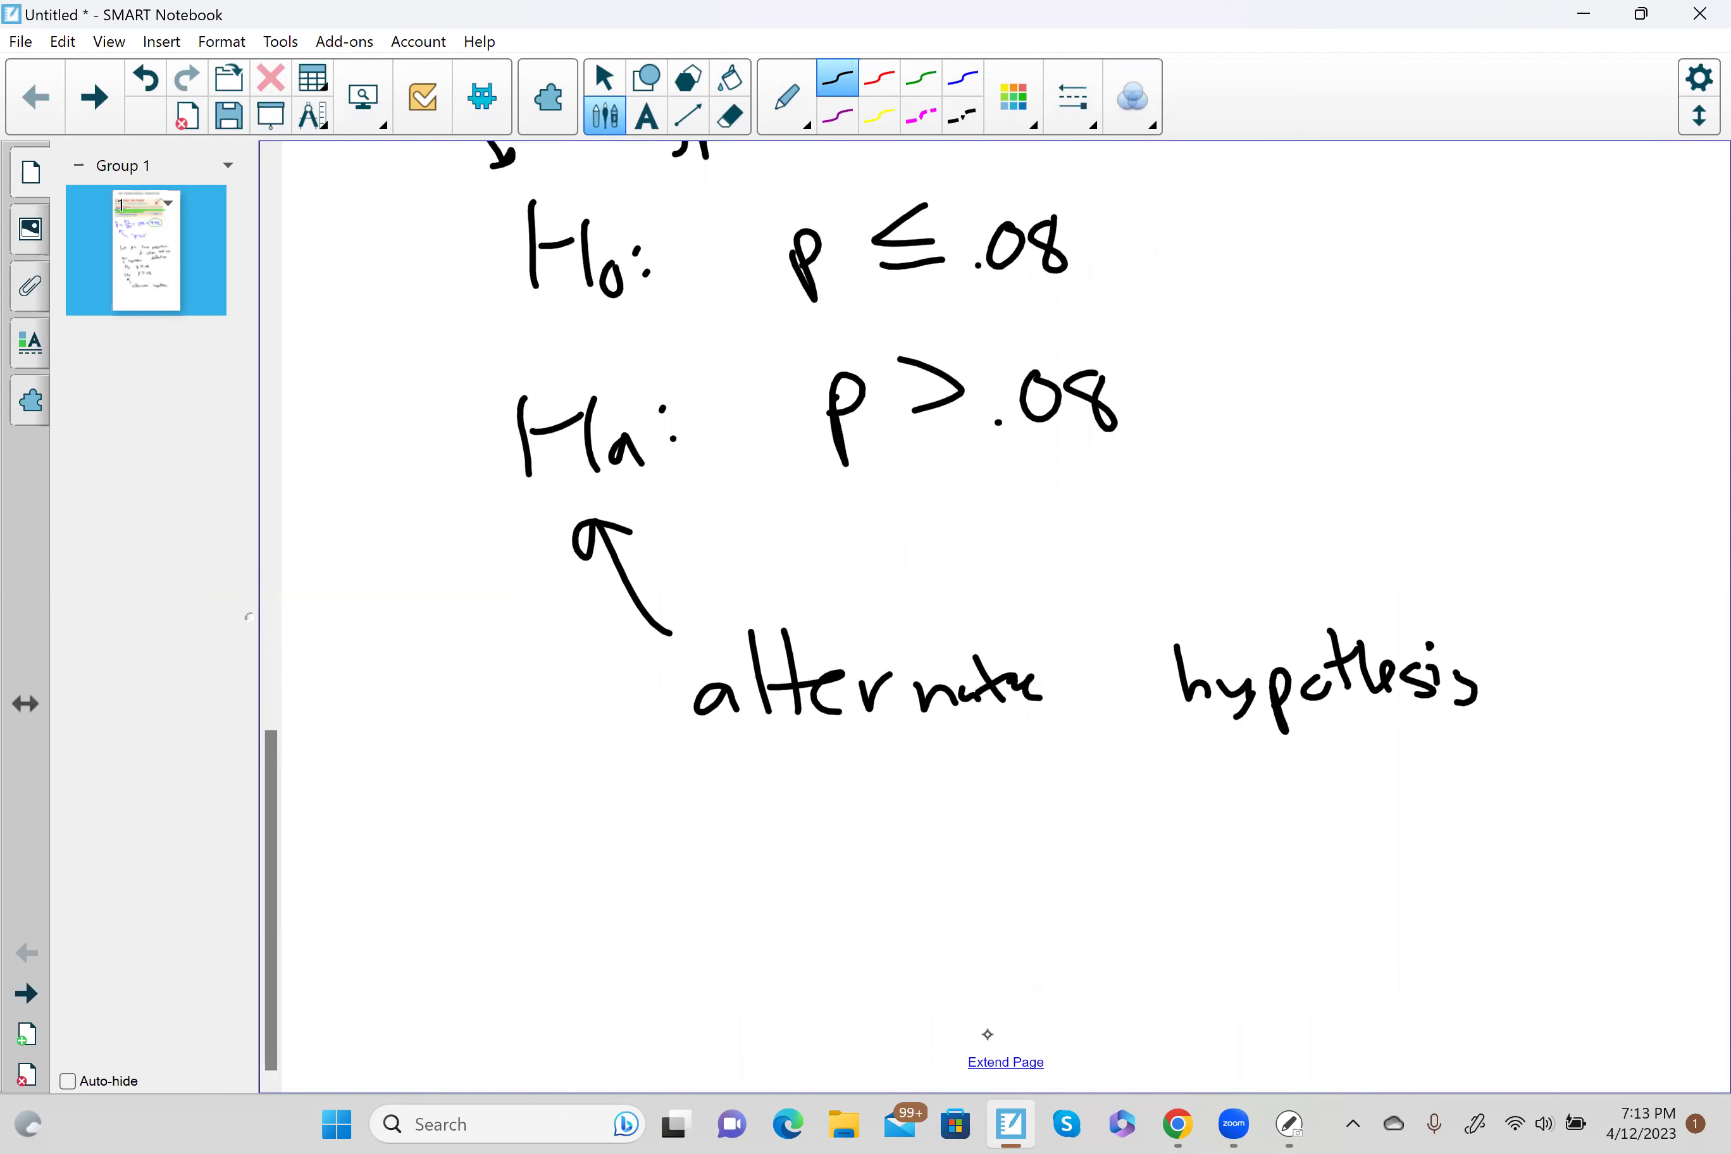
# Write p̂ = 47/500 = .094 in red, then extend the page and draw a horizontal axis.
pyautogui.click(1005, 1051)
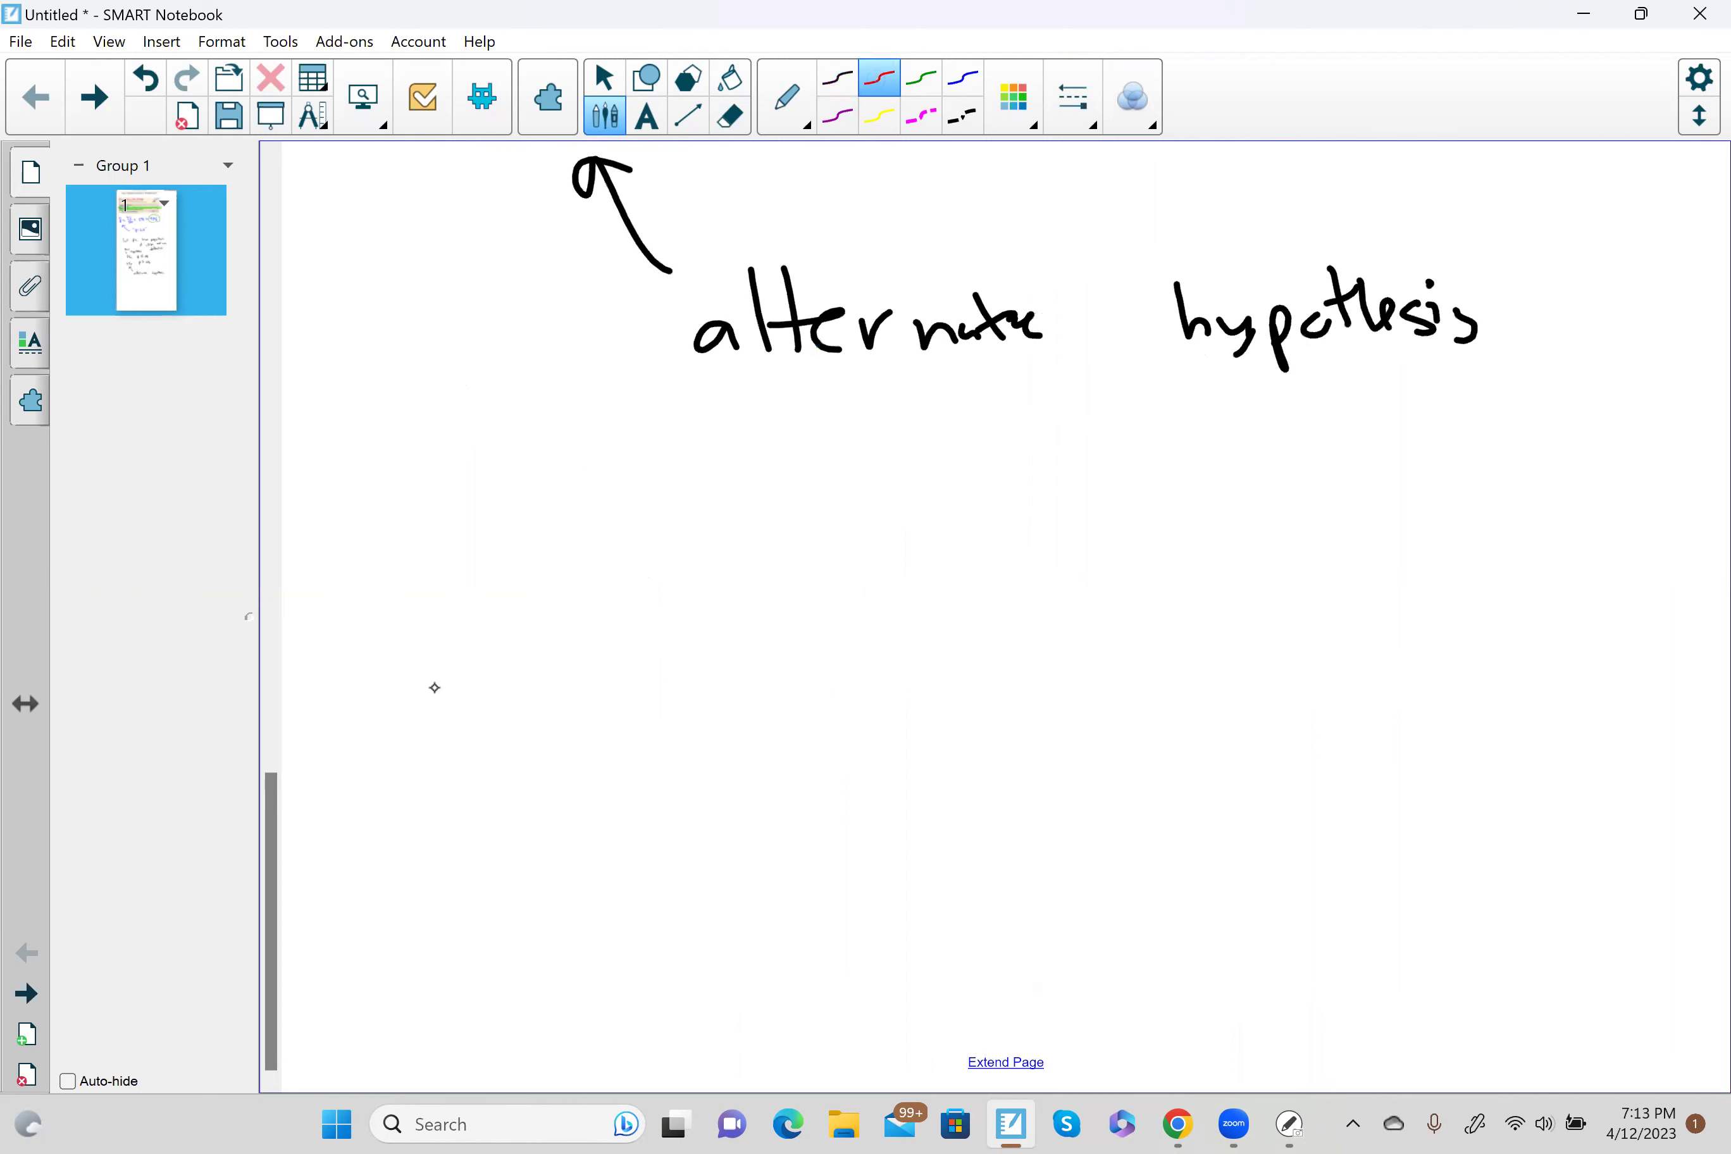
pyautogui.moveTo(451, 715)
pyautogui.mouseDown()
pyautogui.moveTo(469, 748)
pyautogui.moveTo(466, 711)
pyautogui.mouseUp()
pyautogui.moveTo(432, 638); pyautogui.dragTo(504, 631)
pyautogui.moveTo(530, 668)
pyautogui.mouseDown()
pyautogui.moveTo(580, 657)
pyautogui.moveTo(593, 682)
pyautogui.mouseUp()
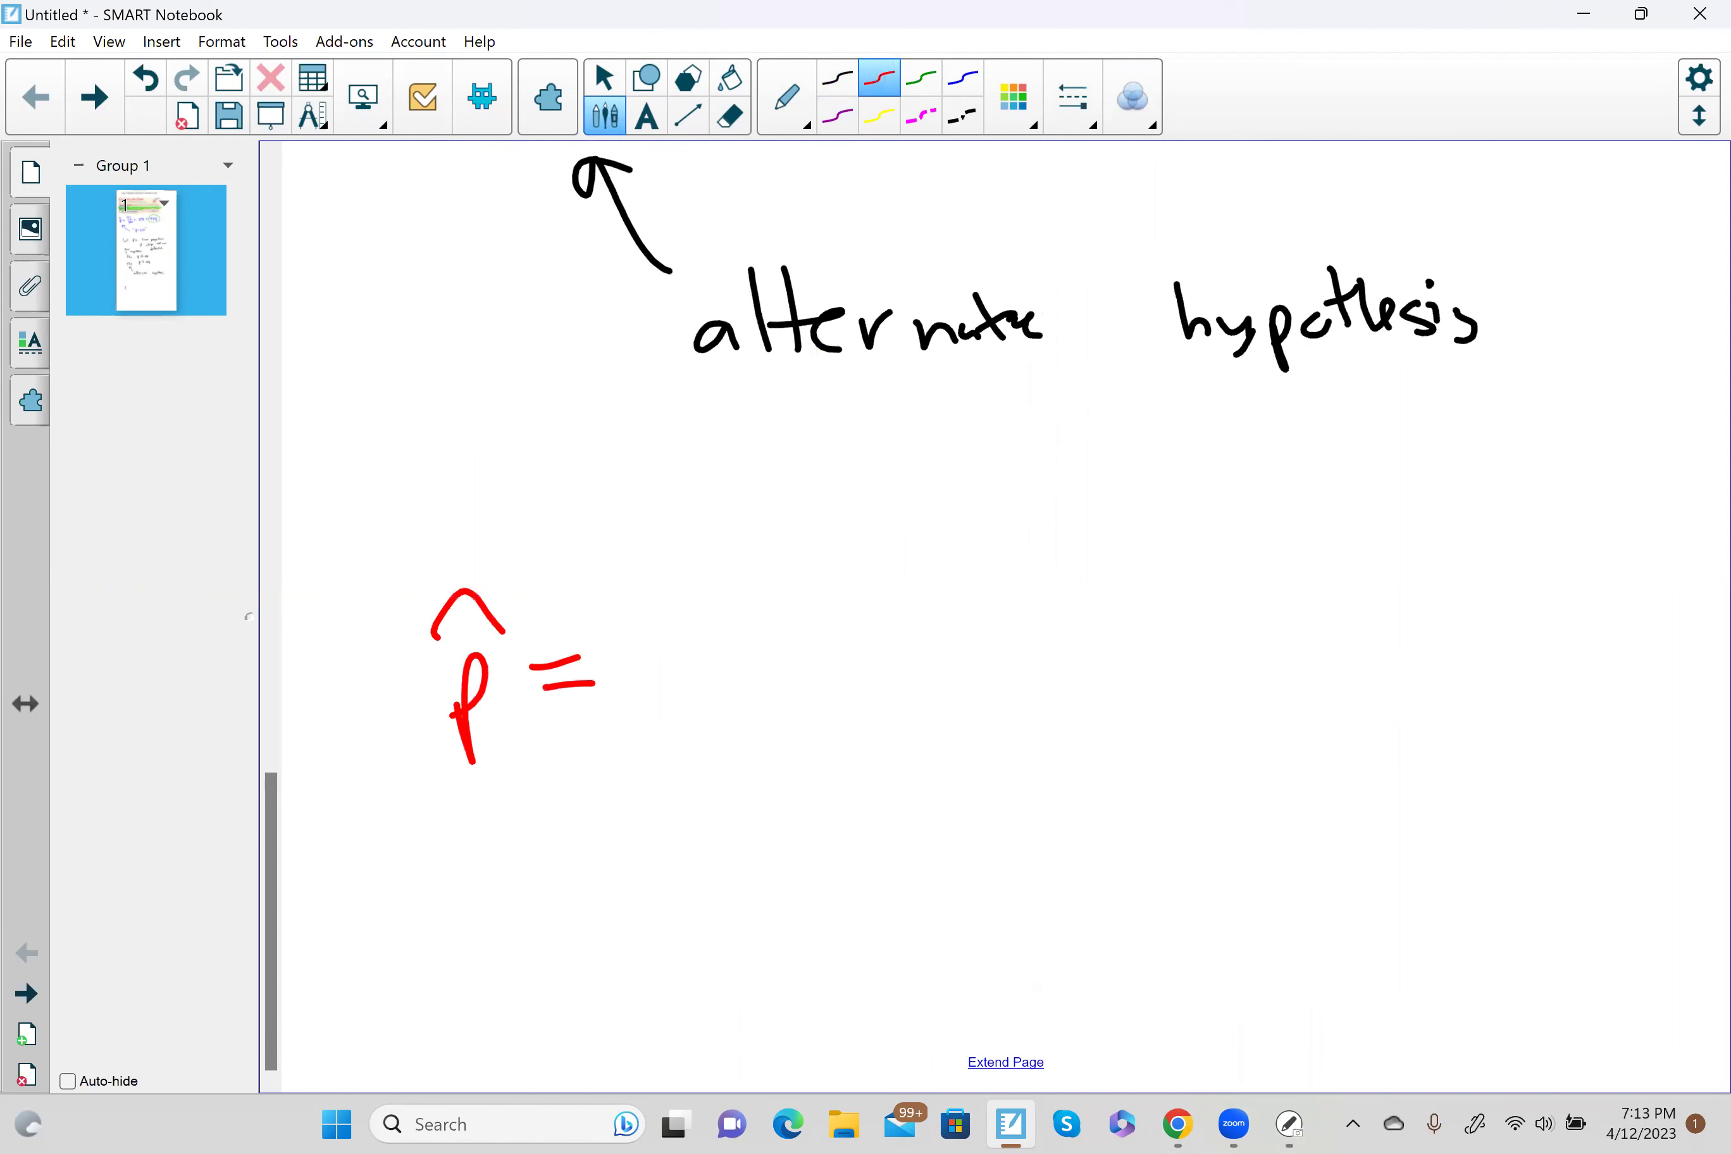
pyautogui.moveTo(673, 598); pyautogui.dragTo(709, 662)
pyautogui.moveTo(726, 609)
pyautogui.mouseDown()
pyautogui.moveTo(741, 662)
pyautogui.moveTo(810, 678)
pyautogui.mouseUp()
pyautogui.moveTo(692, 733)
pyautogui.mouseDown()
pyautogui.moveTo(715, 766)
pyautogui.moveTo(704, 782)
pyautogui.mouseUp()
pyautogui.moveTo(718, 733); pyautogui.dragTo(772, 761)
pyautogui.moveTo(782, 725); pyautogui.dragTo(898, 679)
pyautogui.moveTo(867, 702); pyautogui.dragTo(904, 702)
pyautogui.click(970, 699)
pyautogui.moveTo(1026, 663)
pyautogui.mouseDown()
pyautogui.moveTo(1027, 696)
pyautogui.moveTo(1031, 665)
pyautogui.moveTo(1071, 702)
pyautogui.mouseUp()
pyautogui.moveTo(1091, 652)
pyautogui.mouseDown()
pyautogui.moveTo(1084, 670)
pyautogui.moveTo(1118, 671)
pyautogui.mouseUp()
pyautogui.moveTo(1110, 650); pyautogui.dragTo(1122, 713)
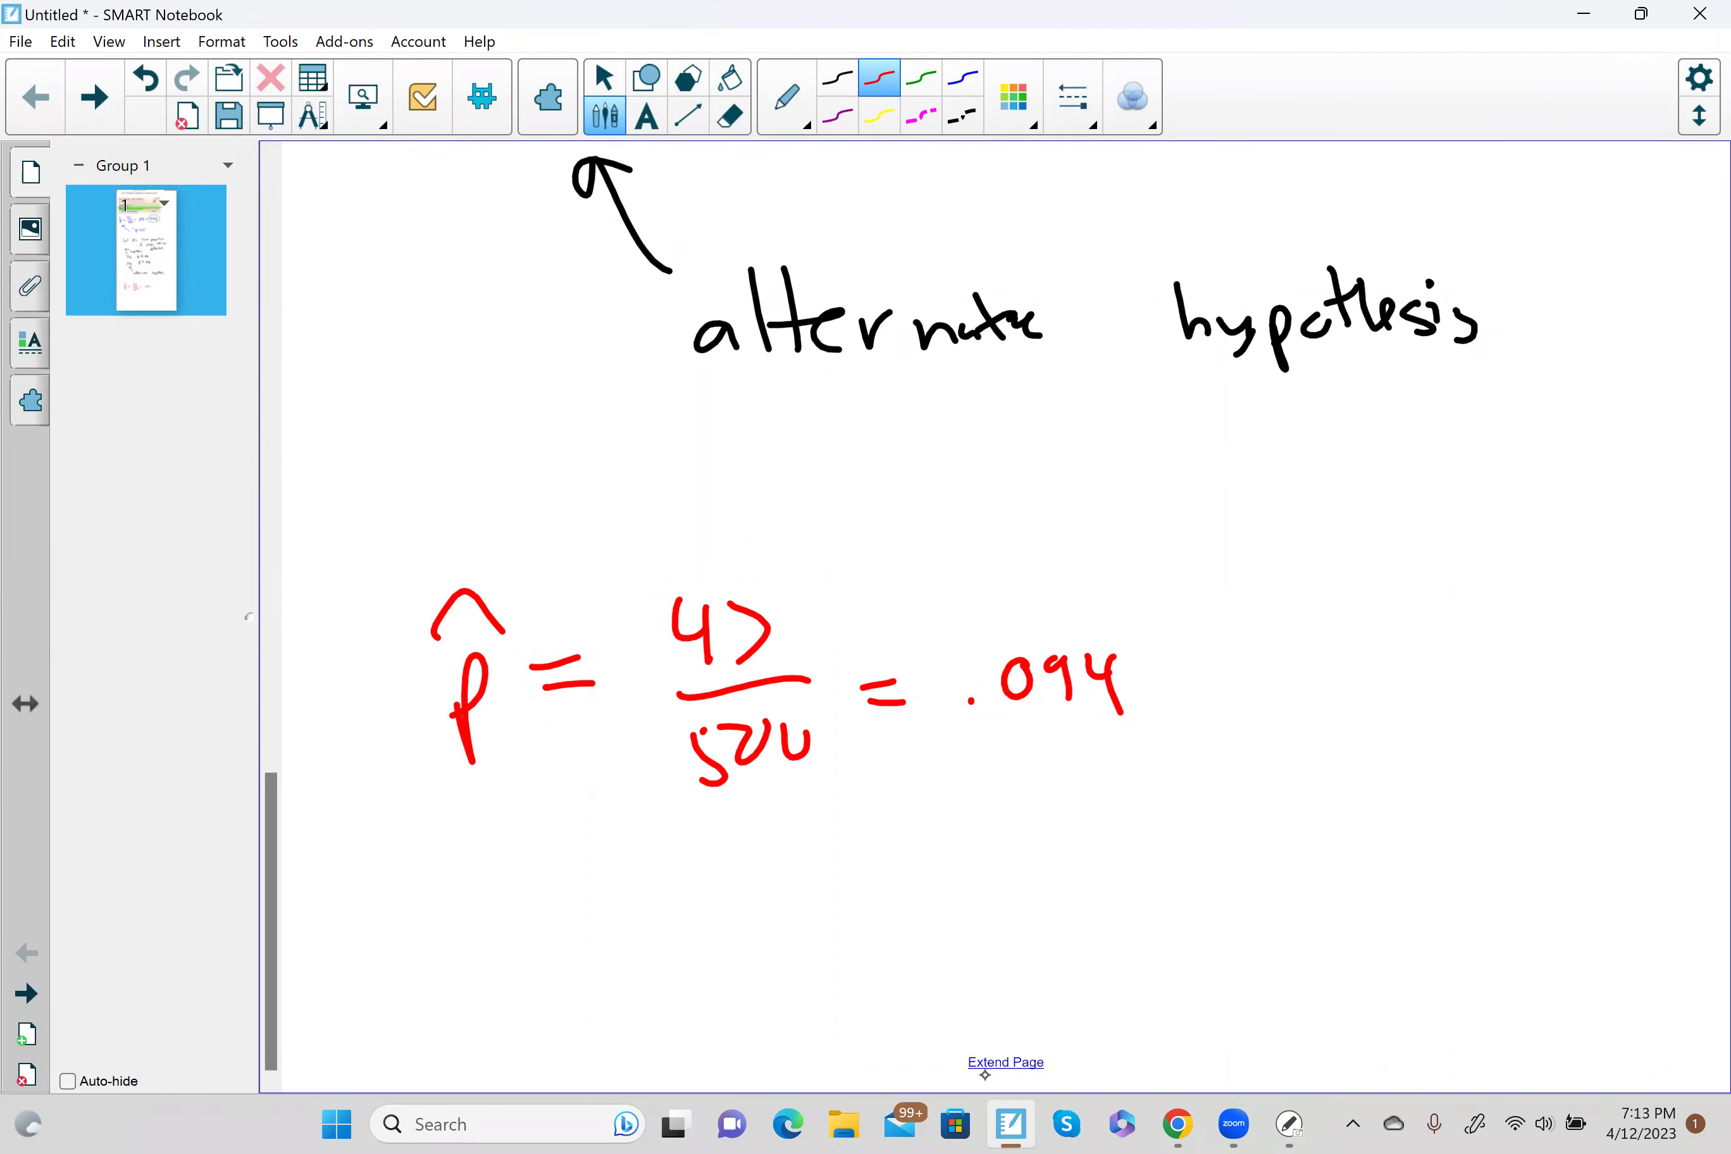
pyautogui.click(992, 1061)
pyautogui.moveTo(510, 811); pyautogui.dragTo(1391, 833)
# Draw a bell curve over the axis with a centre line labelled (Ho) p=.08.
pyautogui.moveTo(507, 792)
pyautogui.mouseDown()
pyautogui.moveTo(651, 715)
pyautogui.moveTo(862, 515)
pyautogui.moveTo(1298, 767)
pyautogui.moveTo(1407, 805)
pyautogui.mouseUp()
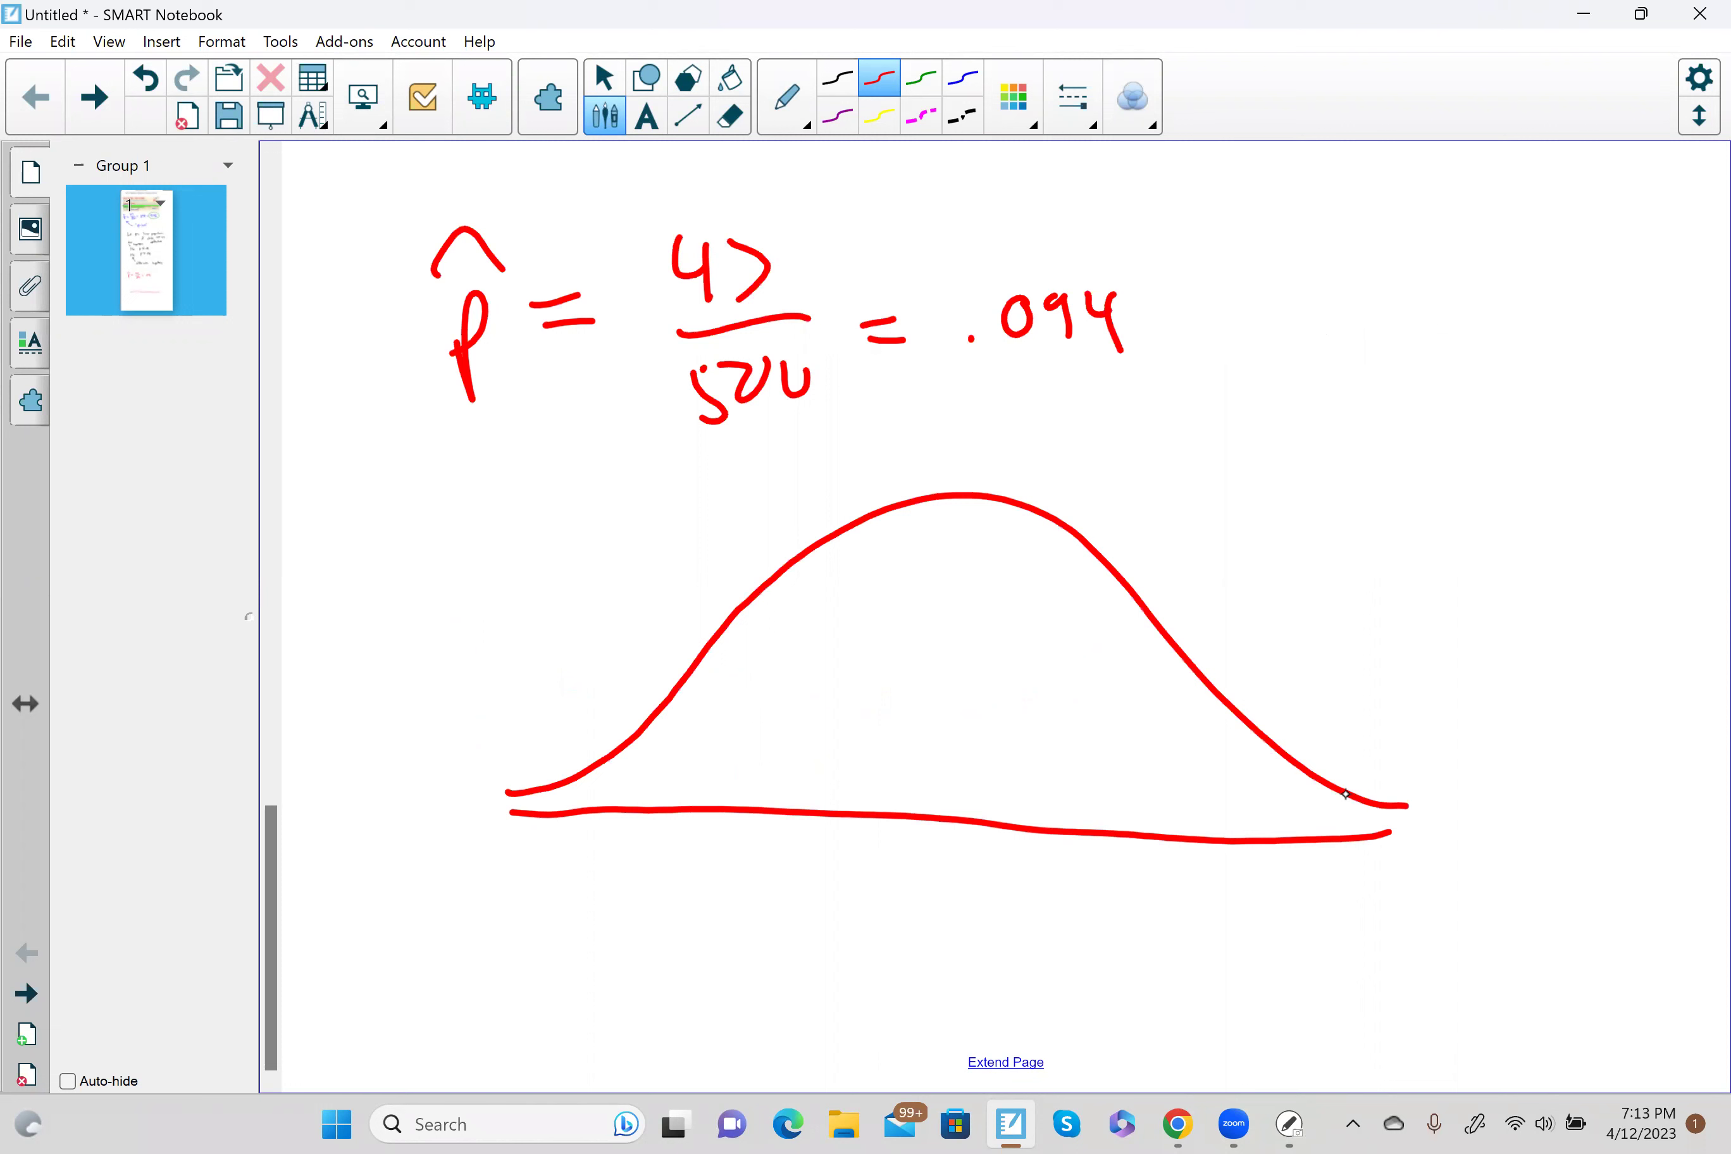
pyautogui.moveTo(938, 796); pyautogui.dragTo(896, 968)
pyautogui.moveTo(897, 962); pyautogui.dragTo(930, 967)
pyautogui.moveTo(945, 939)
pyautogui.mouseDown()
pyautogui.moveTo(932, 1022)
pyautogui.moveTo(987, 987)
pyautogui.mouseUp()
pyautogui.moveTo(966, 1006); pyautogui.dragTo(1043, 968)
pyautogui.click(1002, 1001)
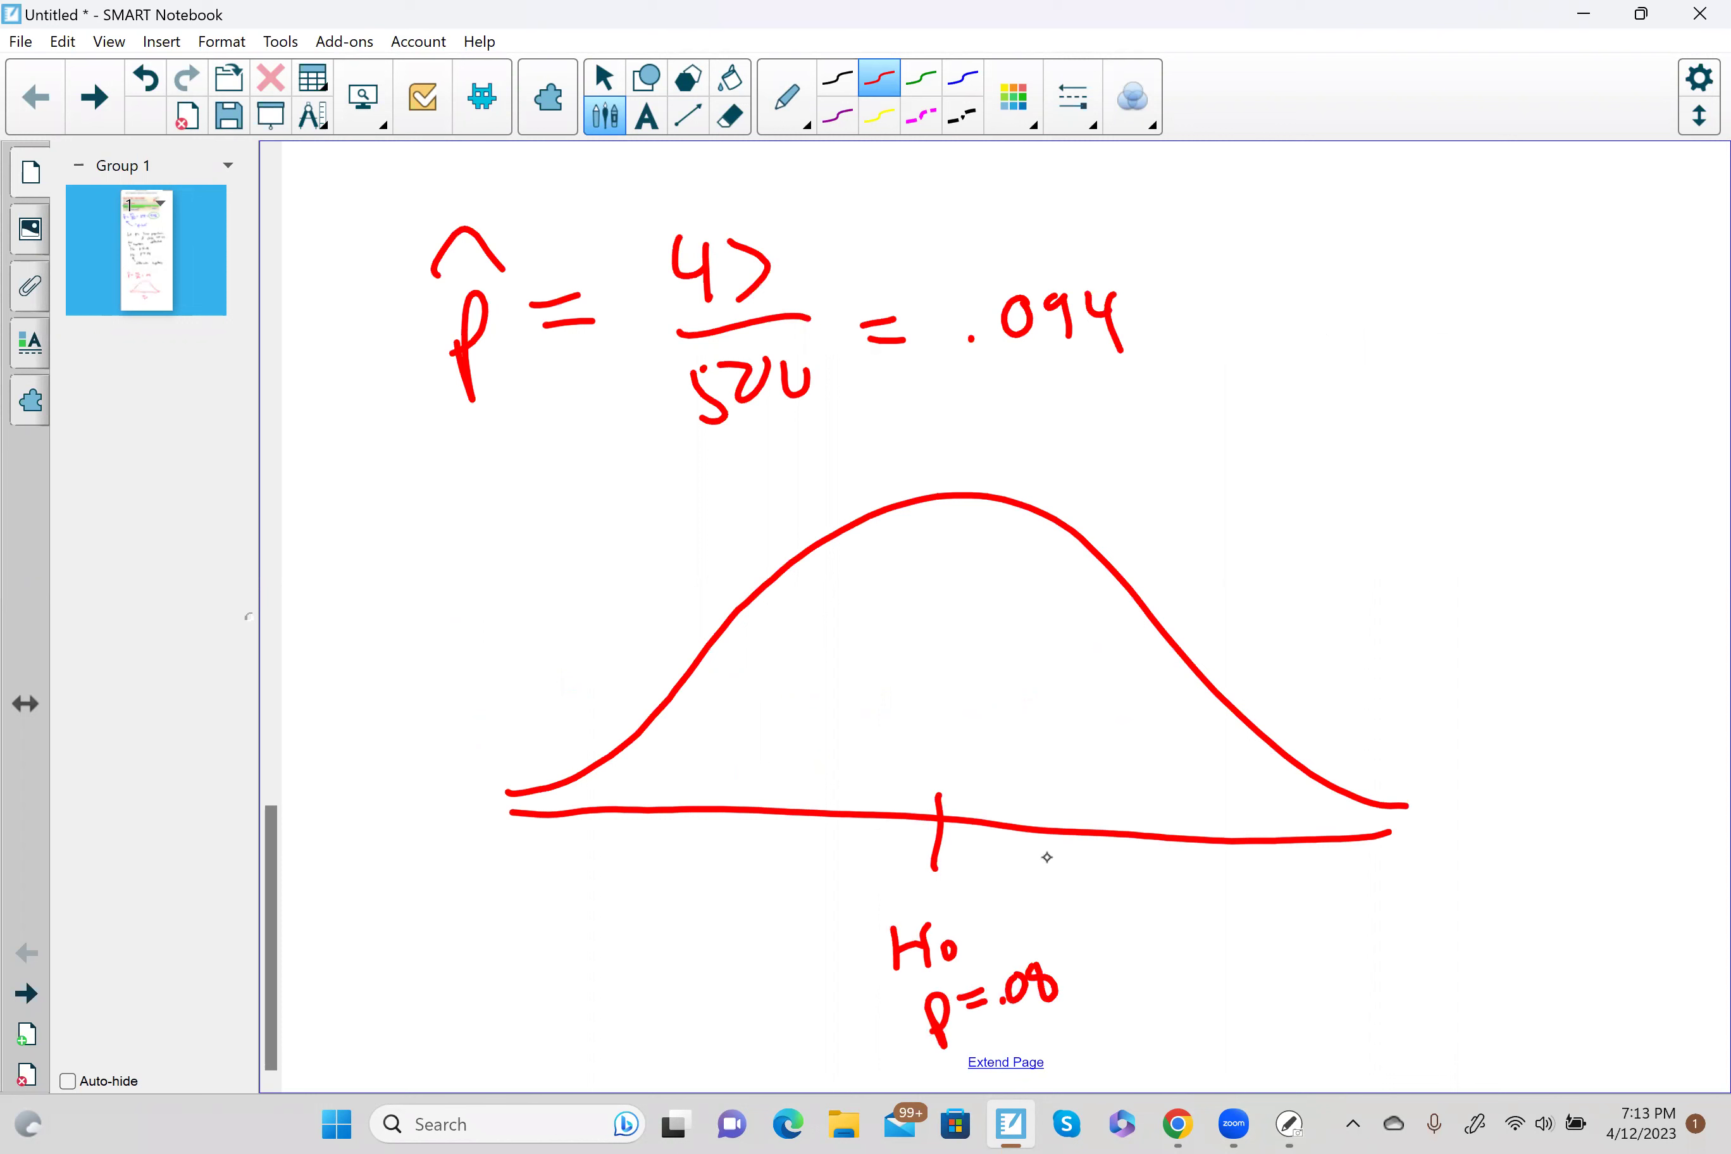
pyautogui.moveTo(955, 496); pyautogui.dragTo(944, 817)
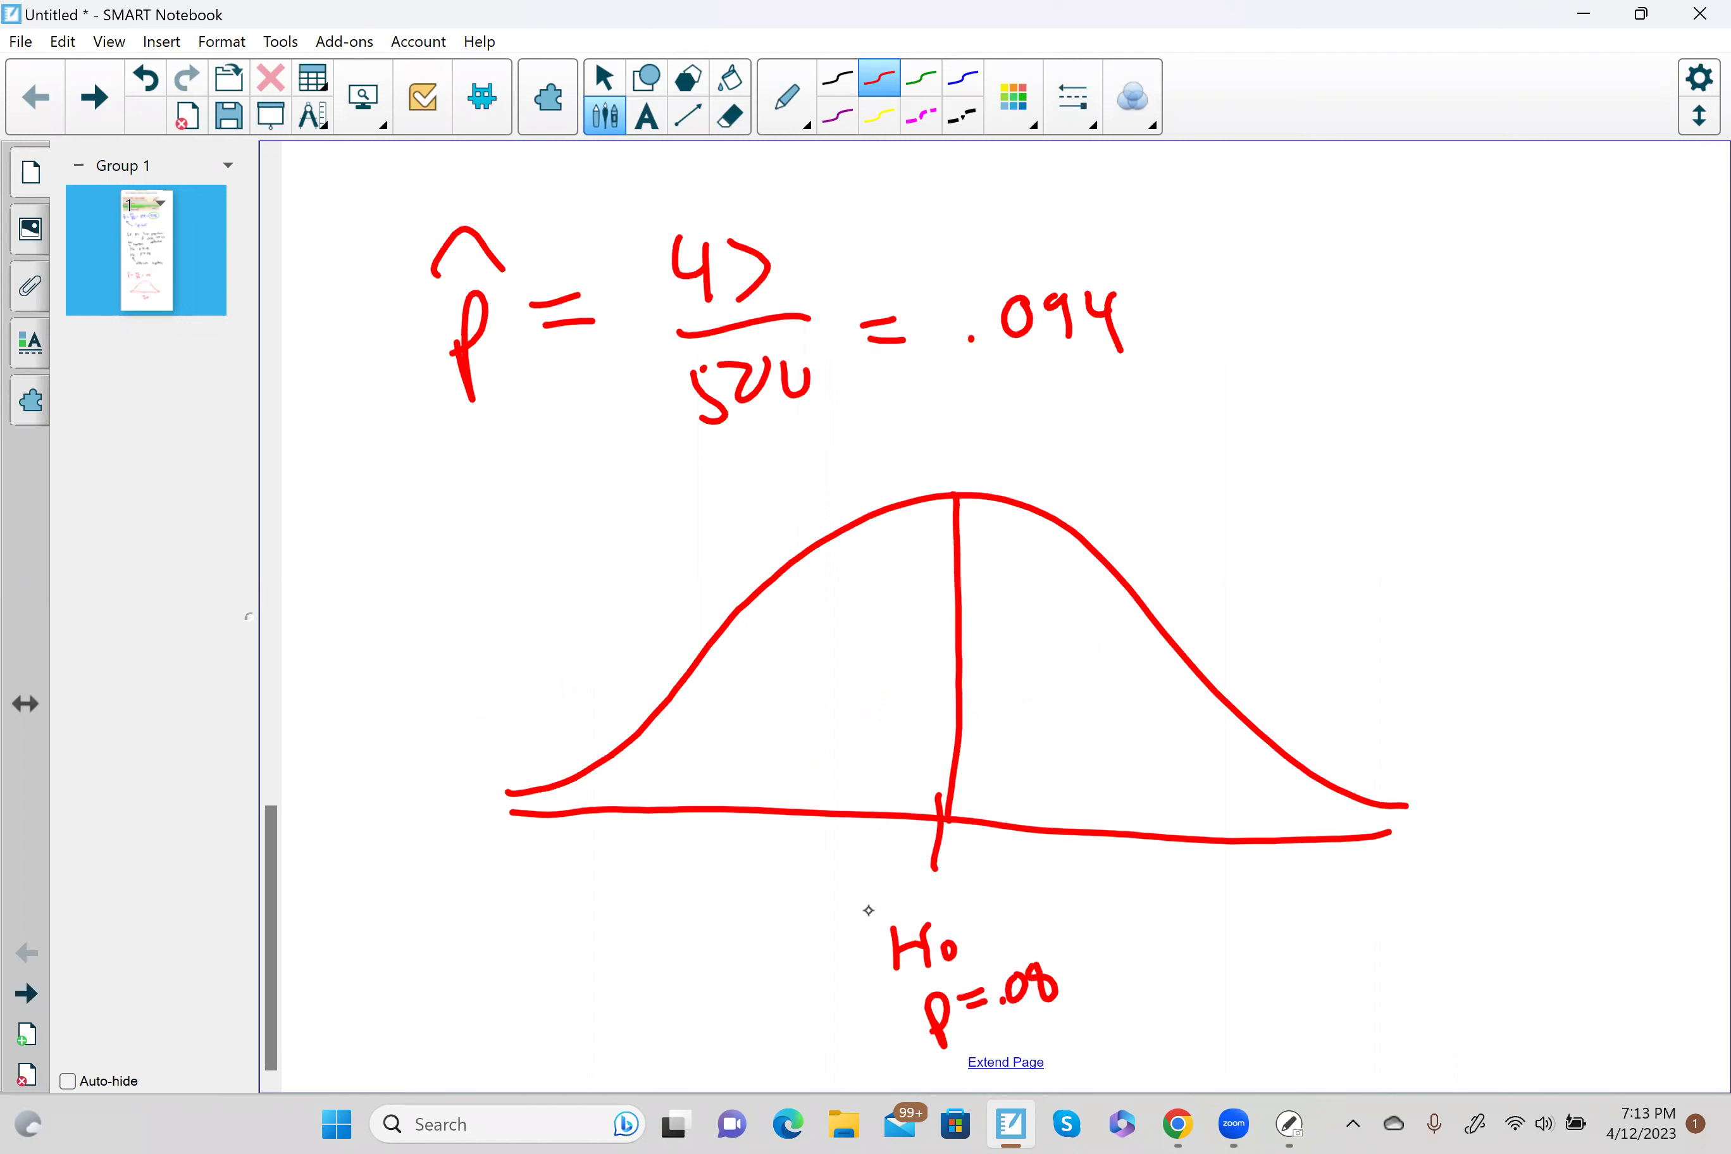
pyautogui.moveTo(875, 899); pyautogui.dragTo(862, 964)
pyautogui.moveTo(955, 901); pyautogui.dragTo(959, 952)
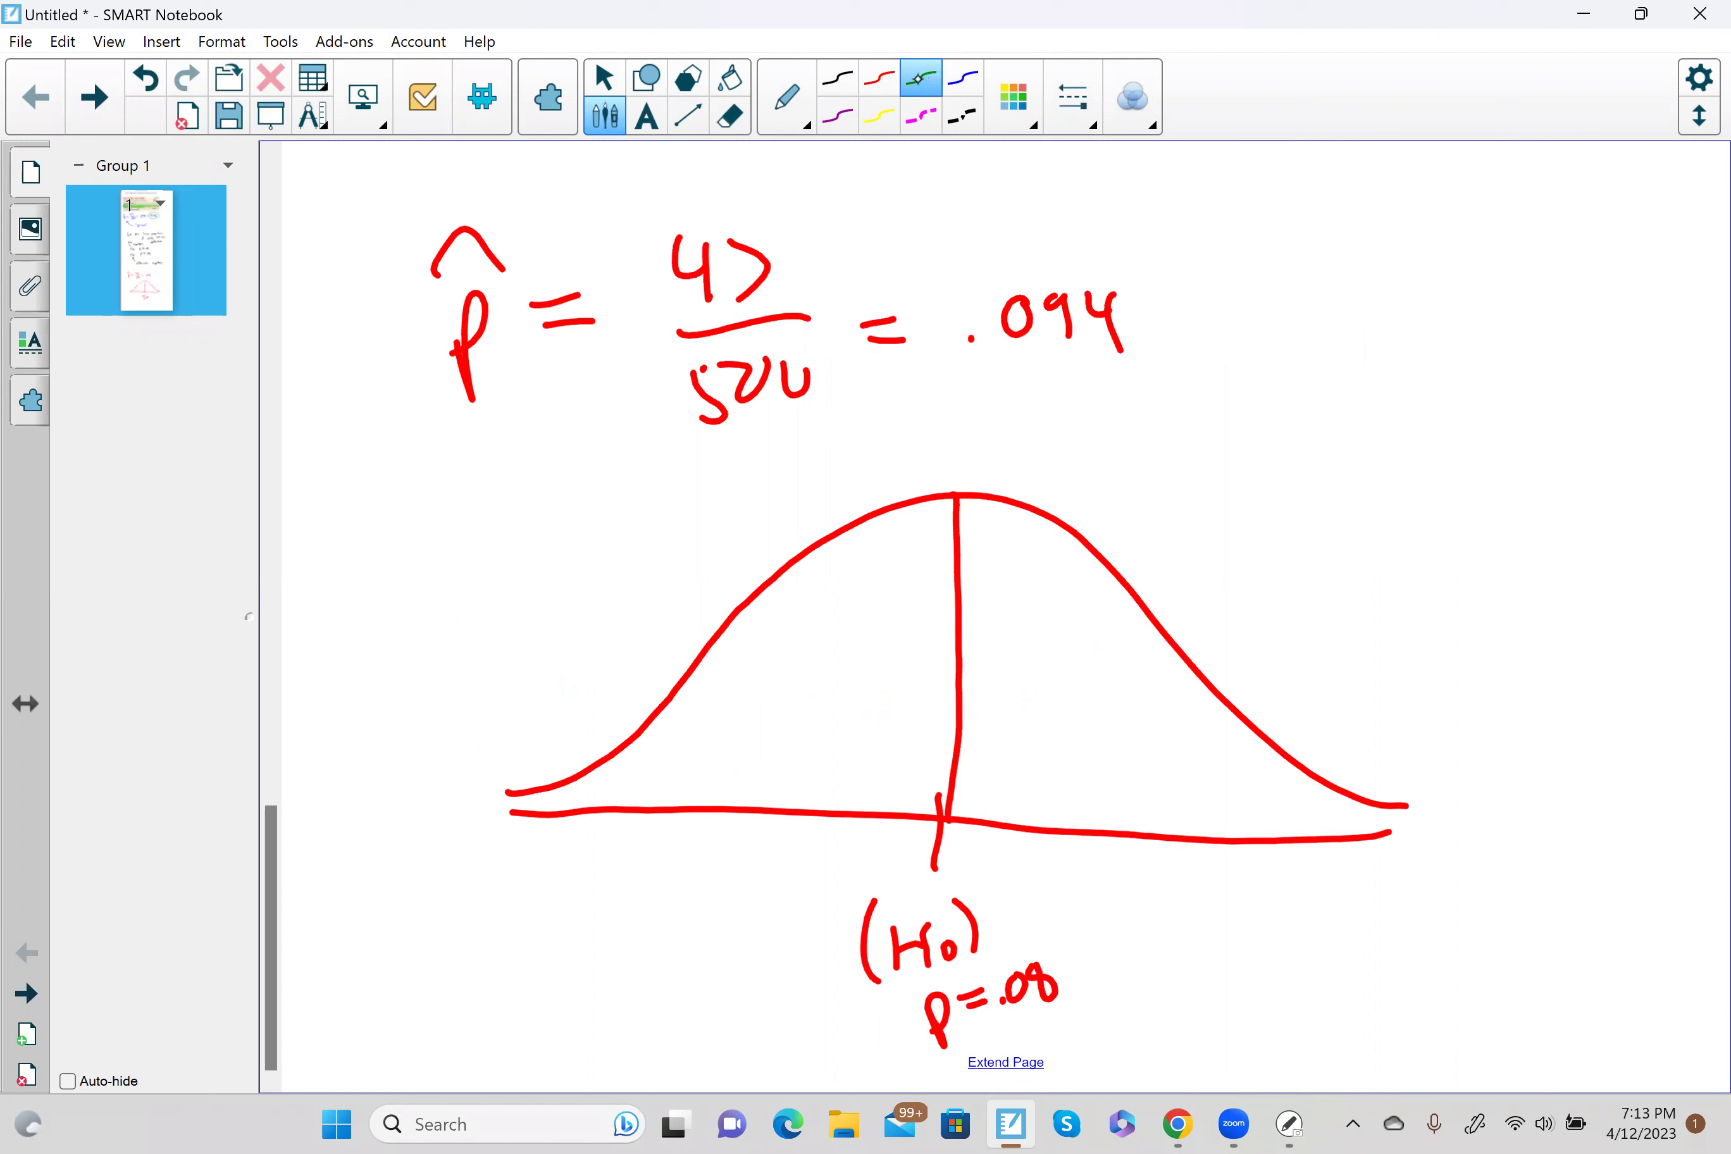
# Tick p̂'s position right of centre in green and start its p̂ = label.
pyautogui.moveTo(1221, 826)
pyautogui.mouseDown()
pyautogui.moveTo(1236, 929)
pyautogui.moveTo(1234, 904)
pyautogui.mouseUp()
pyautogui.moveTo(1253, 913); pyautogui.dragTo(1277, 906)
pyautogui.moveTo(1260, 927); pyautogui.dragTo(1331, 915)
# Label the green mark p̂ = .094 and draw a green line up to the curve.
pyautogui.click(1307, 927)
pyautogui.moveTo(1355, 900)
pyautogui.mouseDown()
pyautogui.moveTo(1345, 932)
pyautogui.moveTo(1390, 917)
pyautogui.mouseUp()
pyautogui.moveTo(1387, 893); pyautogui.dragTo(1390, 935)
pyautogui.moveTo(1301, 935); pyautogui.dragTo(1309, 931)
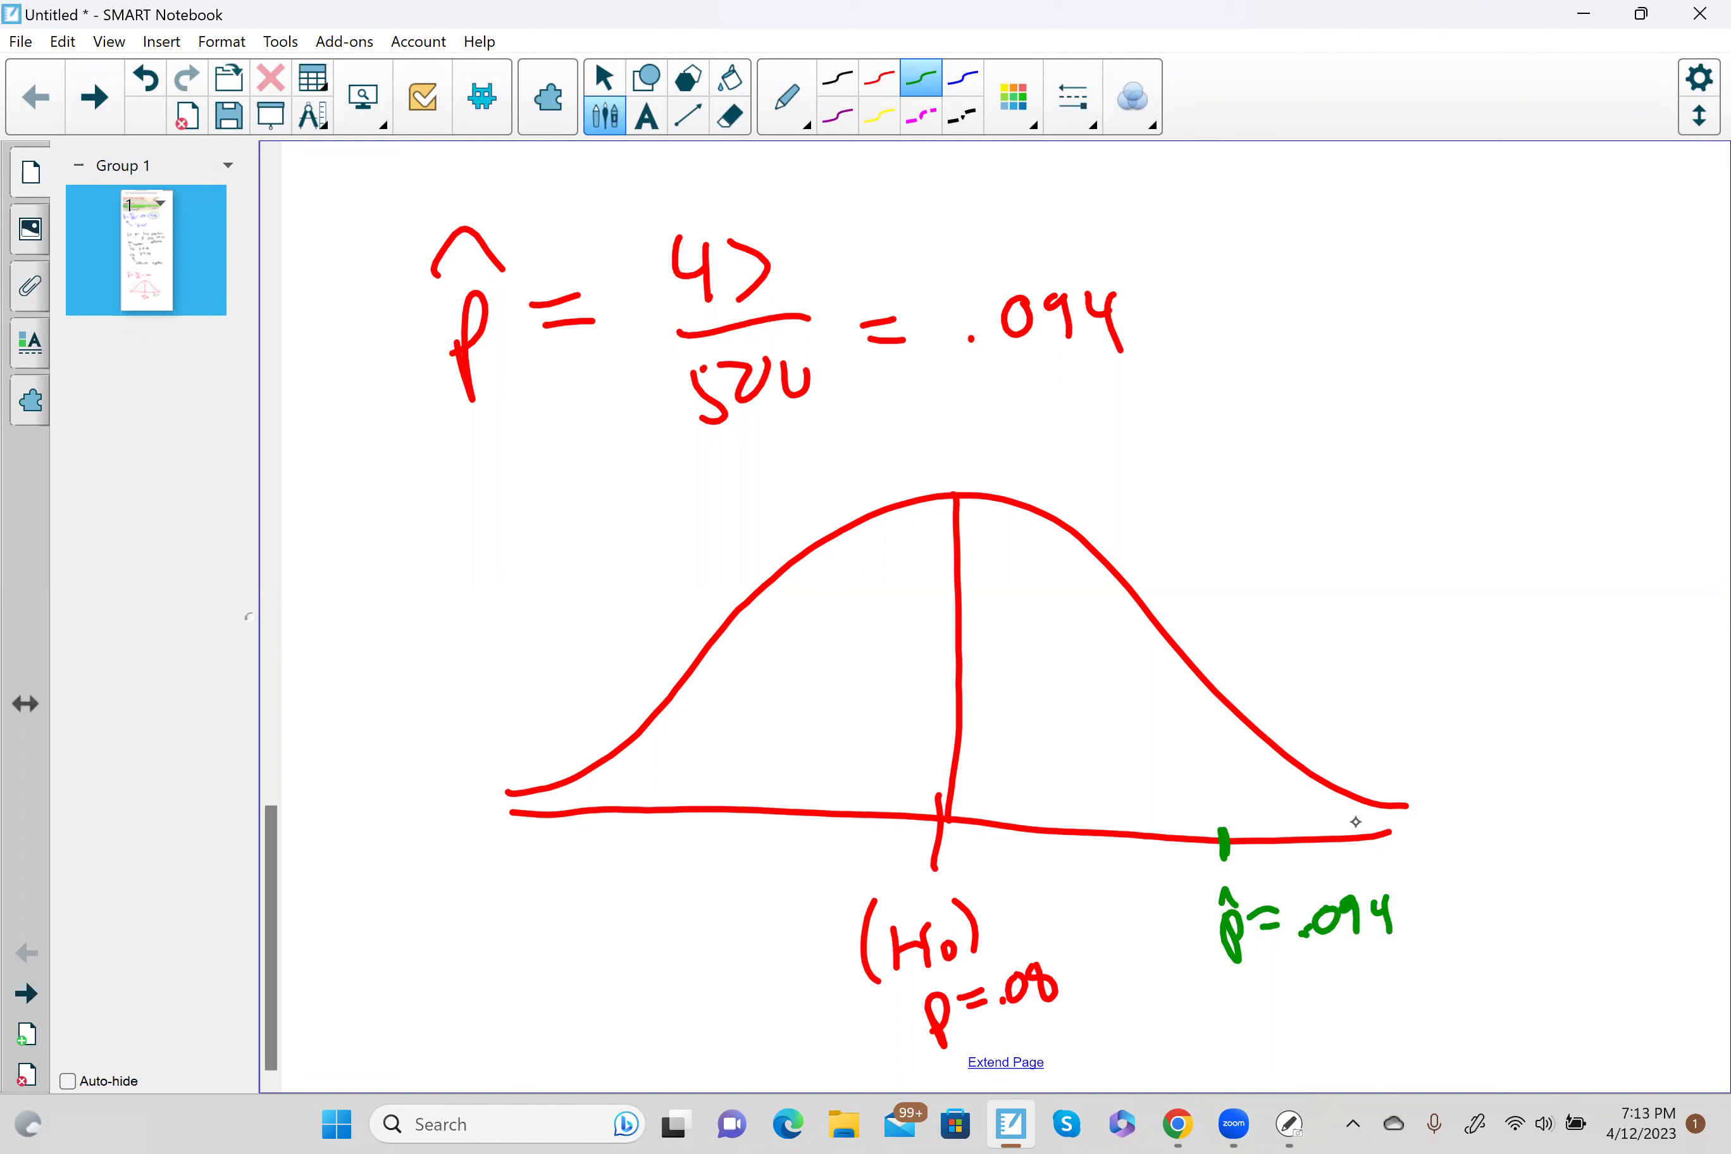
pyautogui.moveTo(1214, 713)
pyautogui.mouseDown()
pyautogui.moveTo(1214, 837)
pyautogui.moveTo(1224, 800)
pyautogui.mouseUp()
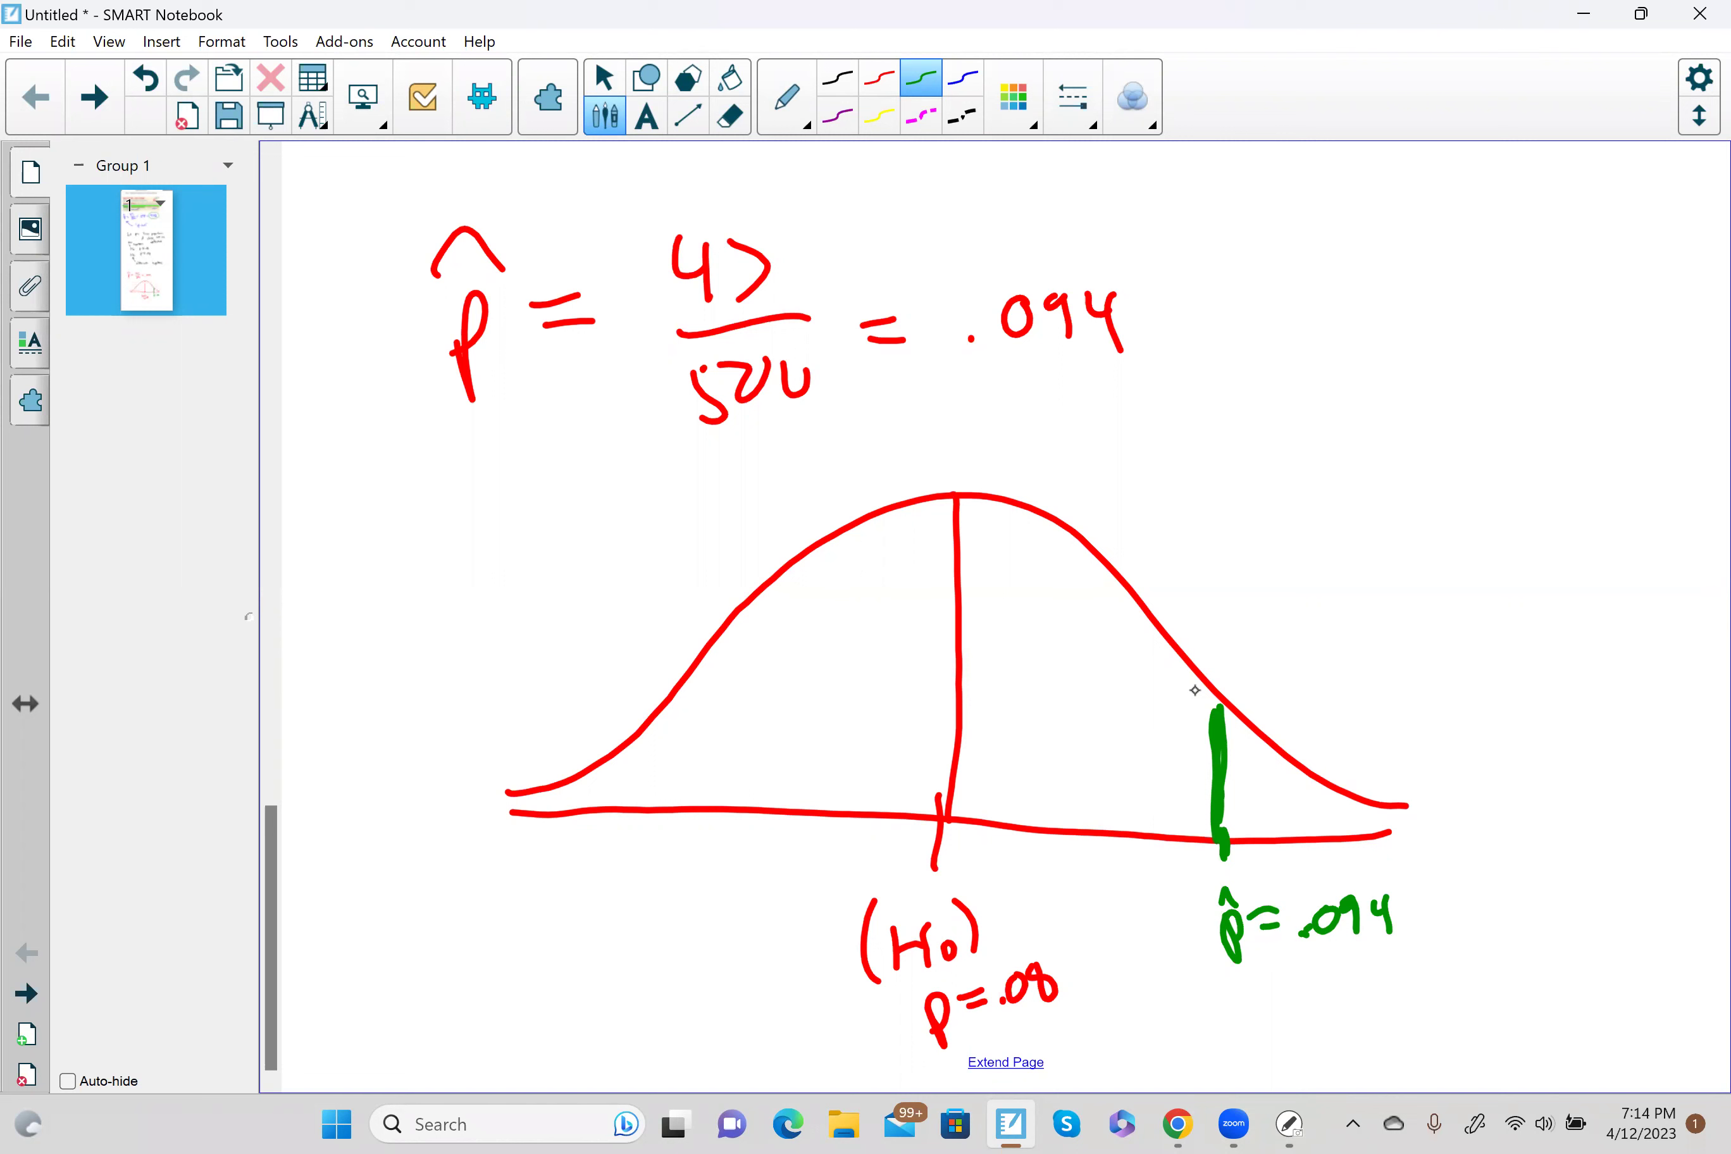
# Write 'Shade according to Ha' above the curve and retrace Ha's > sign.
pyautogui.moveTo(1293, 472)
pyautogui.mouseDown()
pyautogui.moveTo(1275, 484)
pyautogui.moveTo(1280, 526)
pyautogui.mouseUp()
pyautogui.moveTo(1322, 467)
pyautogui.mouseDown()
pyautogui.moveTo(1326, 506)
pyautogui.moveTo(1341, 506)
pyautogui.mouseUp()
pyautogui.moveTo(1353, 491); pyautogui.dragTo(1429, 471)
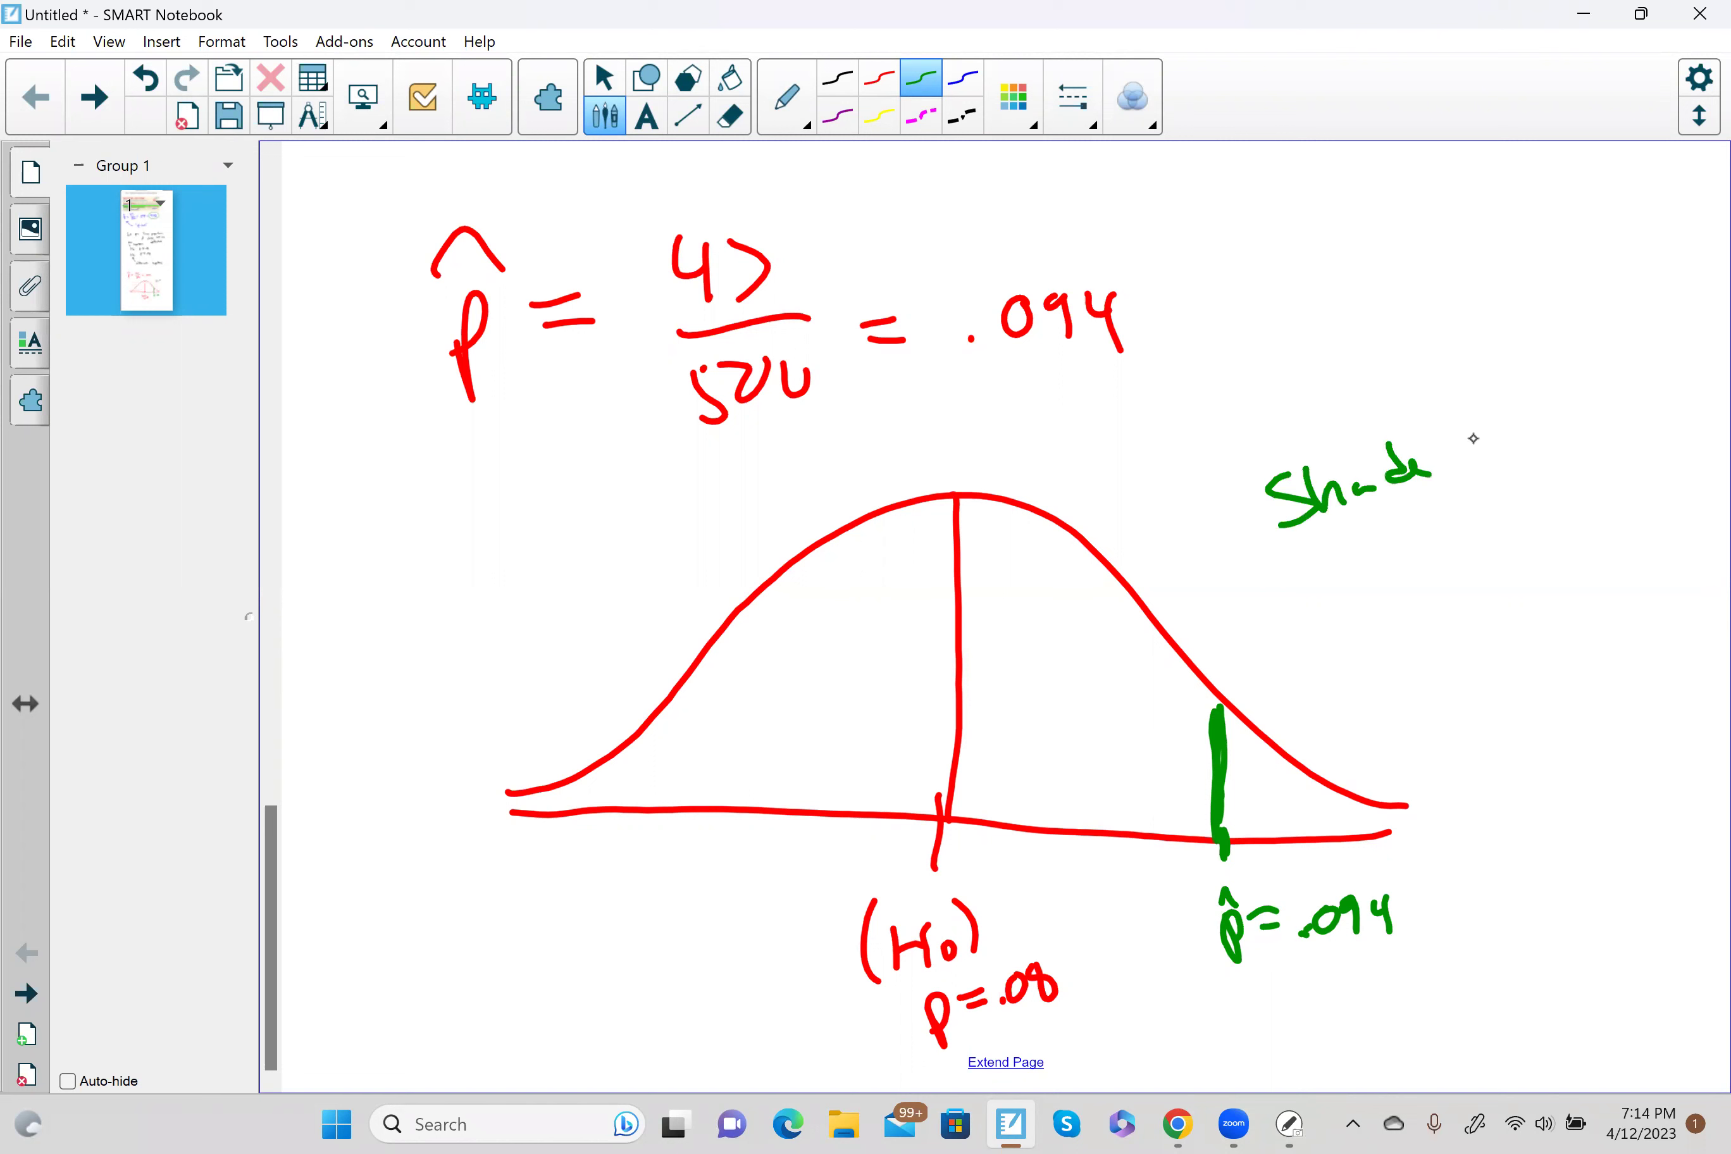
pyautogui.moveTo(1390, 546)
pyautogui.mouseDown()
pyautogui.moveTo(1486, 530)
pyautogui.moveTo(1512, 488)
pyautogui.moveTo(1592, 517)
pyautogui.mouseUp()
pyautogui.moveTo(1601, 443)
pyautogui.mouseDown()
pyautogui.moveTo(1598, 485)
pyautogui.moveTo(1635, 465)
pyautogui.moveTo(1628, 480)
pyautogui.mouseUp()
pyautogui.moveTo(1503, 607)
pyautogui.mouseDown()
pyautogui.moveTo(1533, 644)
pyautogui.moveTo(1546, 609)
pyautogui.mouseUp()
pyautogui.moveTo(1549, 577)
pyautogui.mouseDown()
pyautogui.moveTo(1568, 629)
pyautogui.moveTo(1609, 620)
pyautogui.mouseUp()
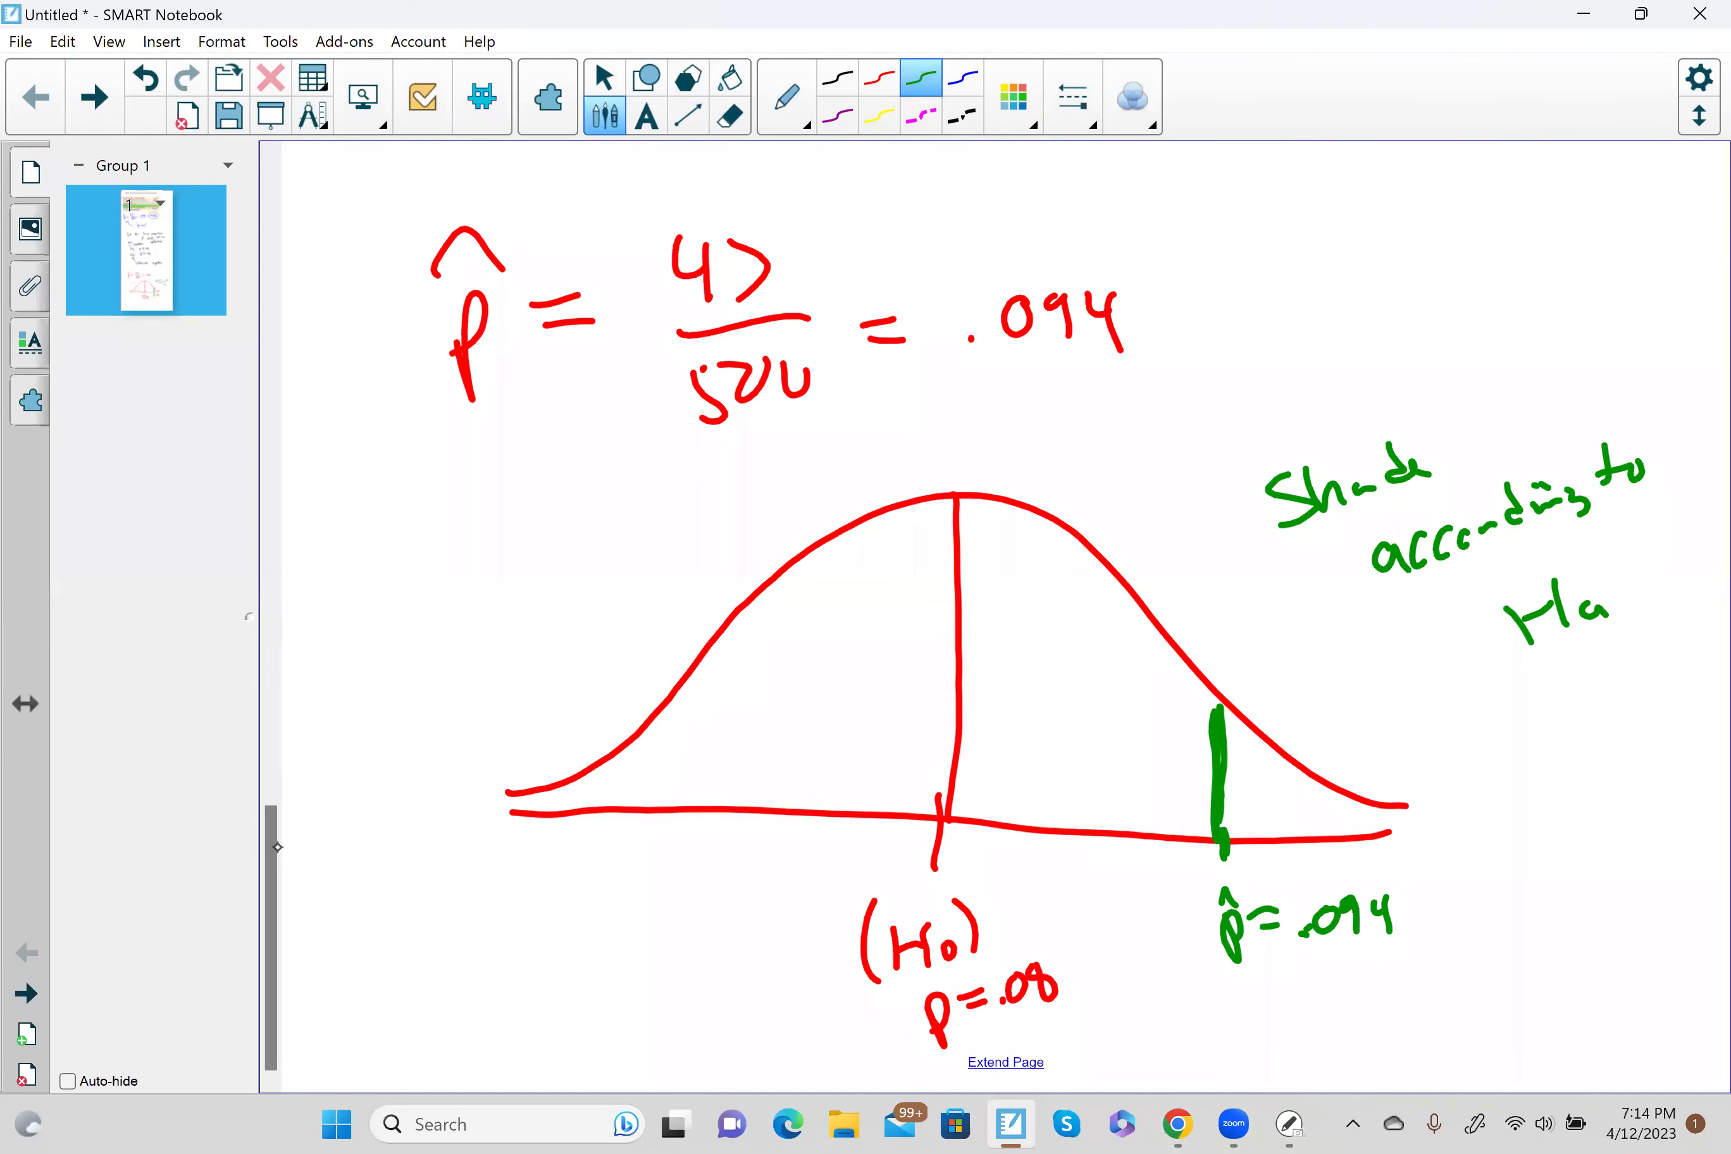
pyautogui.moveTo(265, 804); pyautogui.dragTo(266, 555)
pyautogui.moveTo(899, 522)
pyautogui.mouseDown()
pyautogui.moveTo(965, 569)
pyautogui.moveTo(902, 593)
pyautogui.mouseUp()
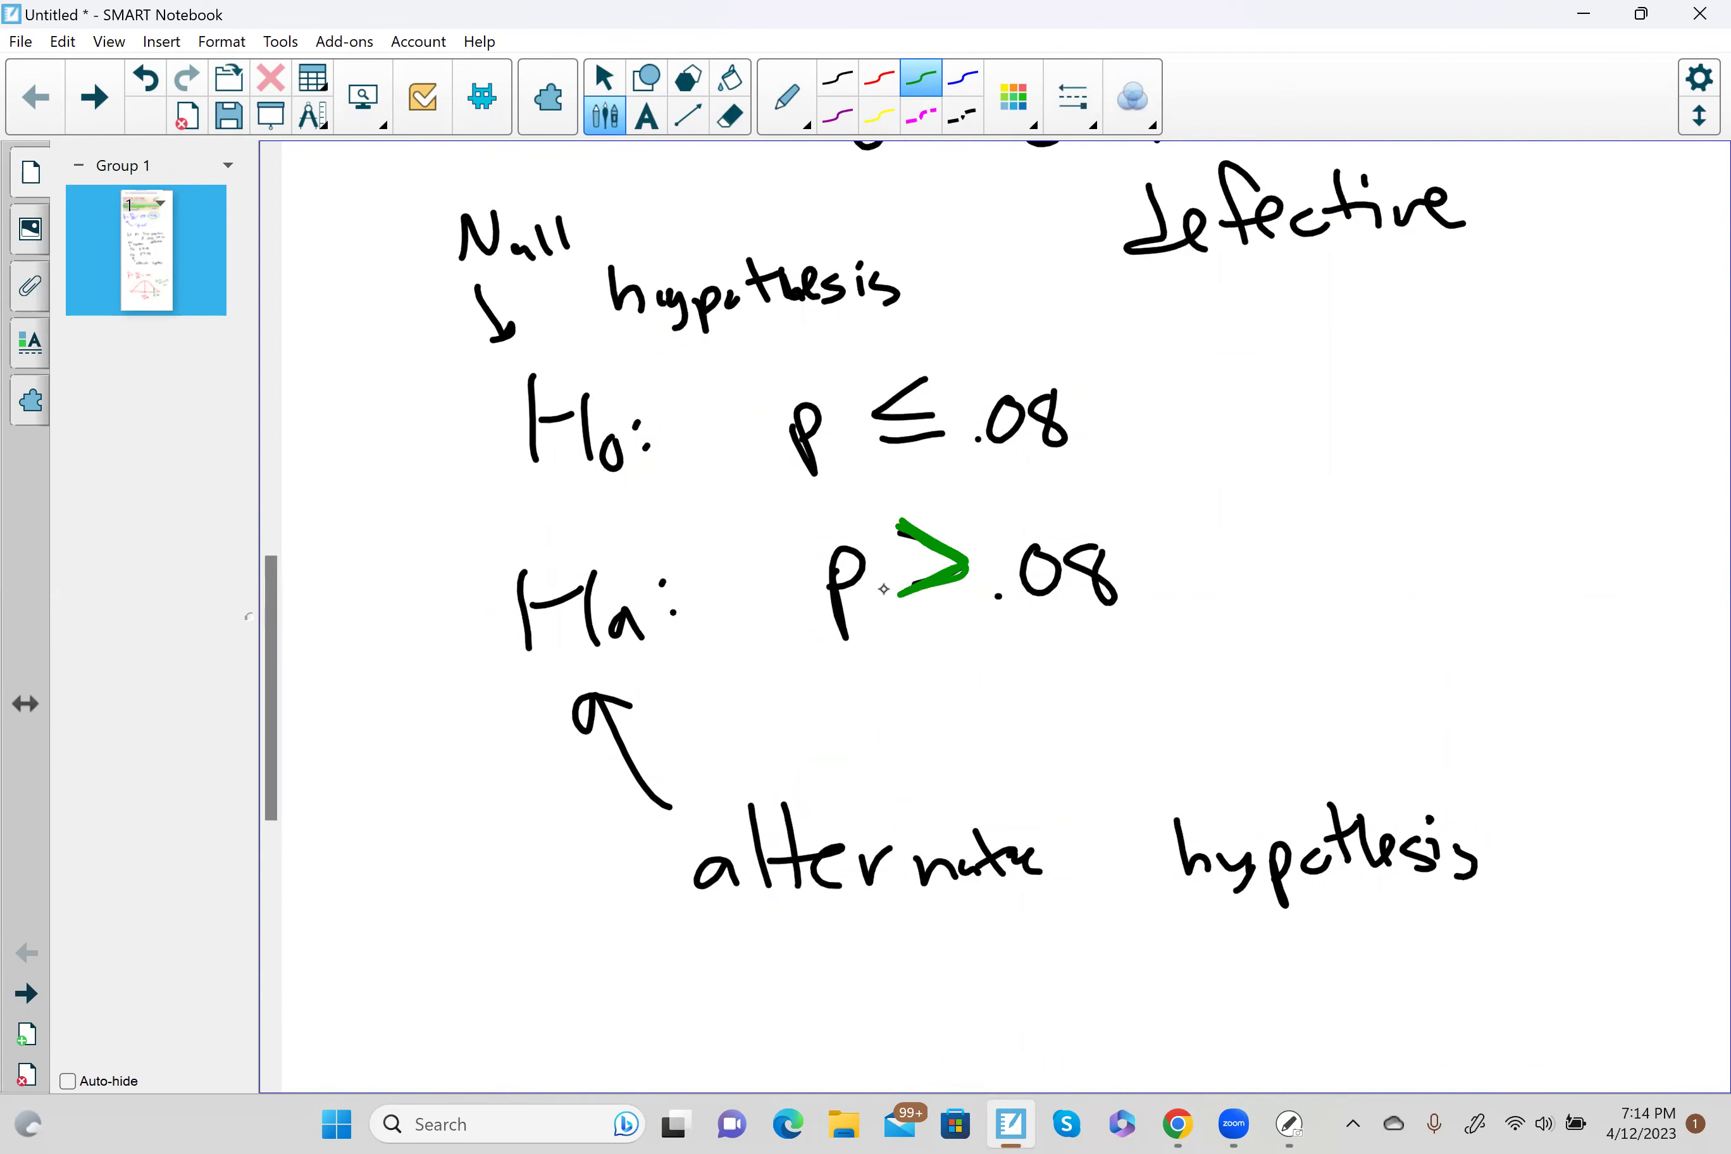
# Hatch the curve's right tail beyond p̂ in green and extend the page.
pyautogui.moveTo(266, 631); pyautogui.dragTo(267, 881)
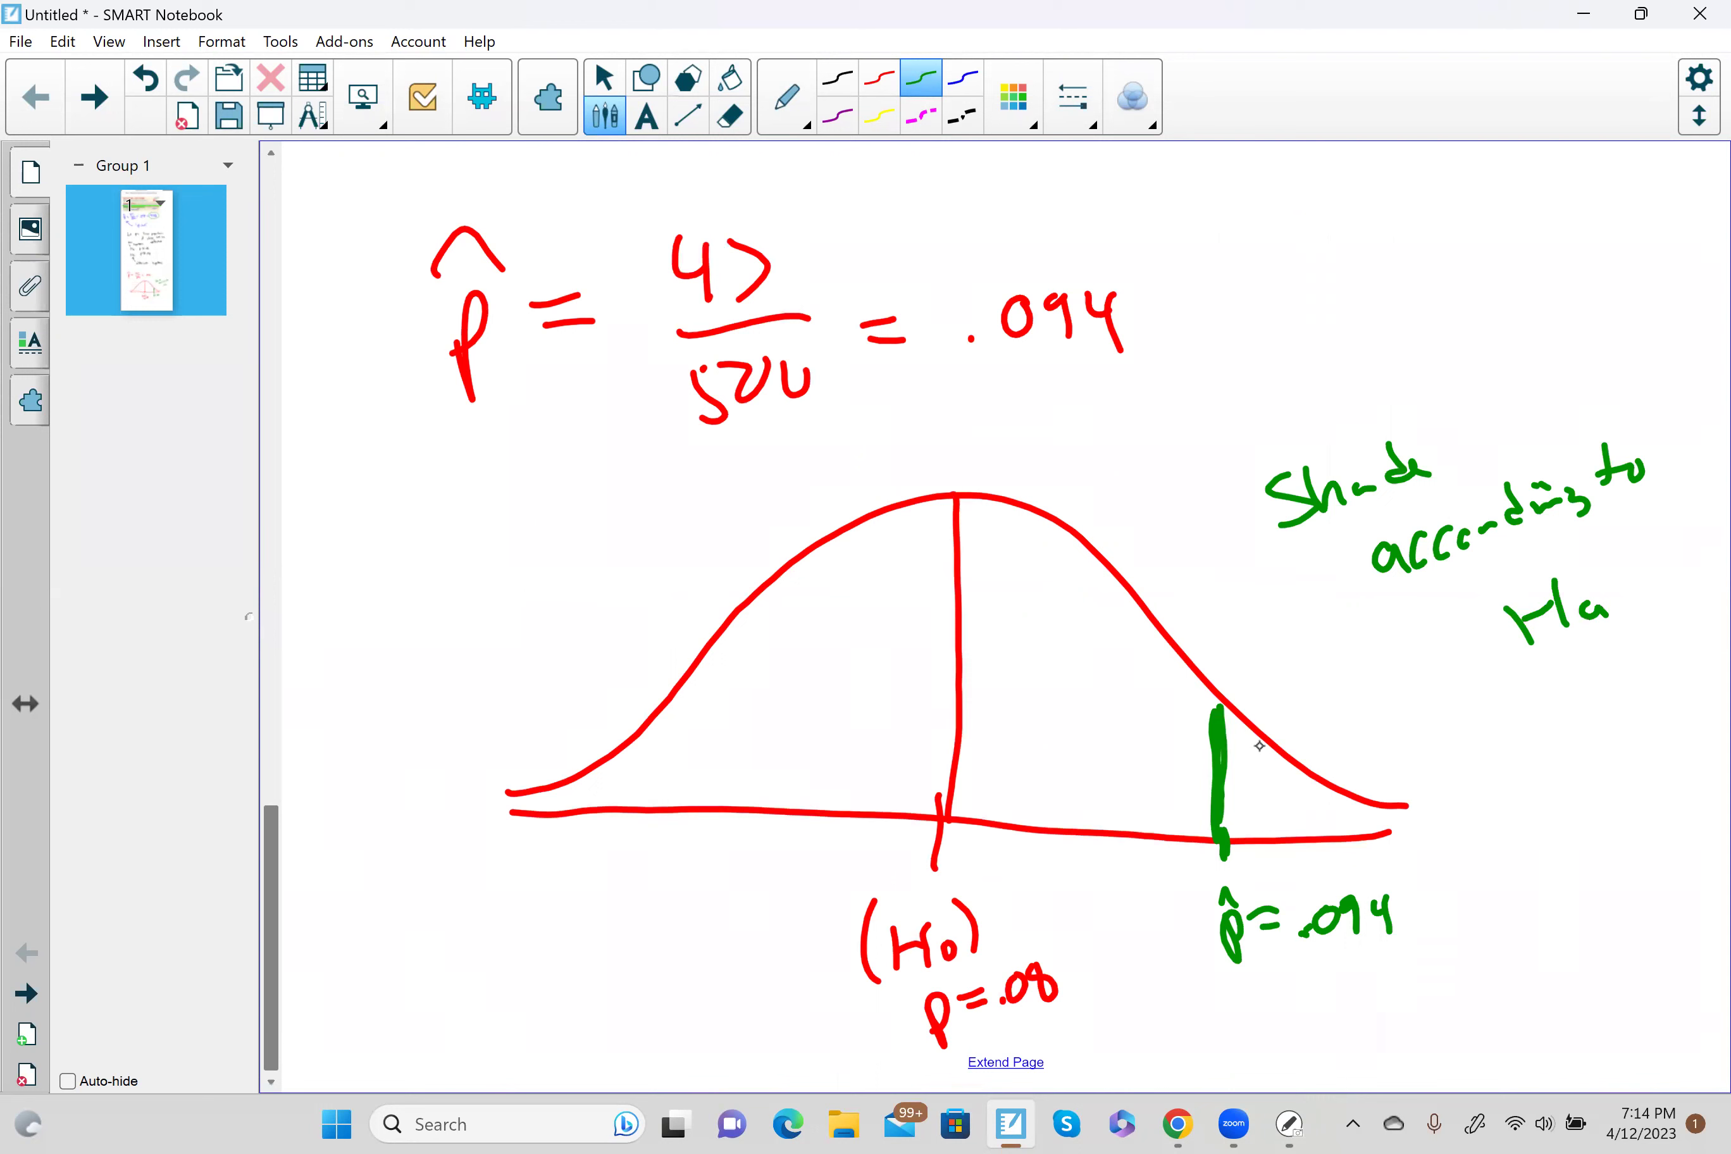
pyautogui.moveTo(1258, 747)
pyautogui.mouseDown()
pyautogui.moveTo(1228, 798)
pyautogui.moveTo(1265, 830)
pyautogui.mouseUp()
pyautogui.moveTo(1328, 802)
pyautogui.mouseDown()
pyautogui.moveTo(1310, 820)
pyautogui.moveTo(1352, 827)
pyautogui.mouseUp()
pyautogui.moveTo(1407, 816); pyautogui.dragTo(1390, 833)
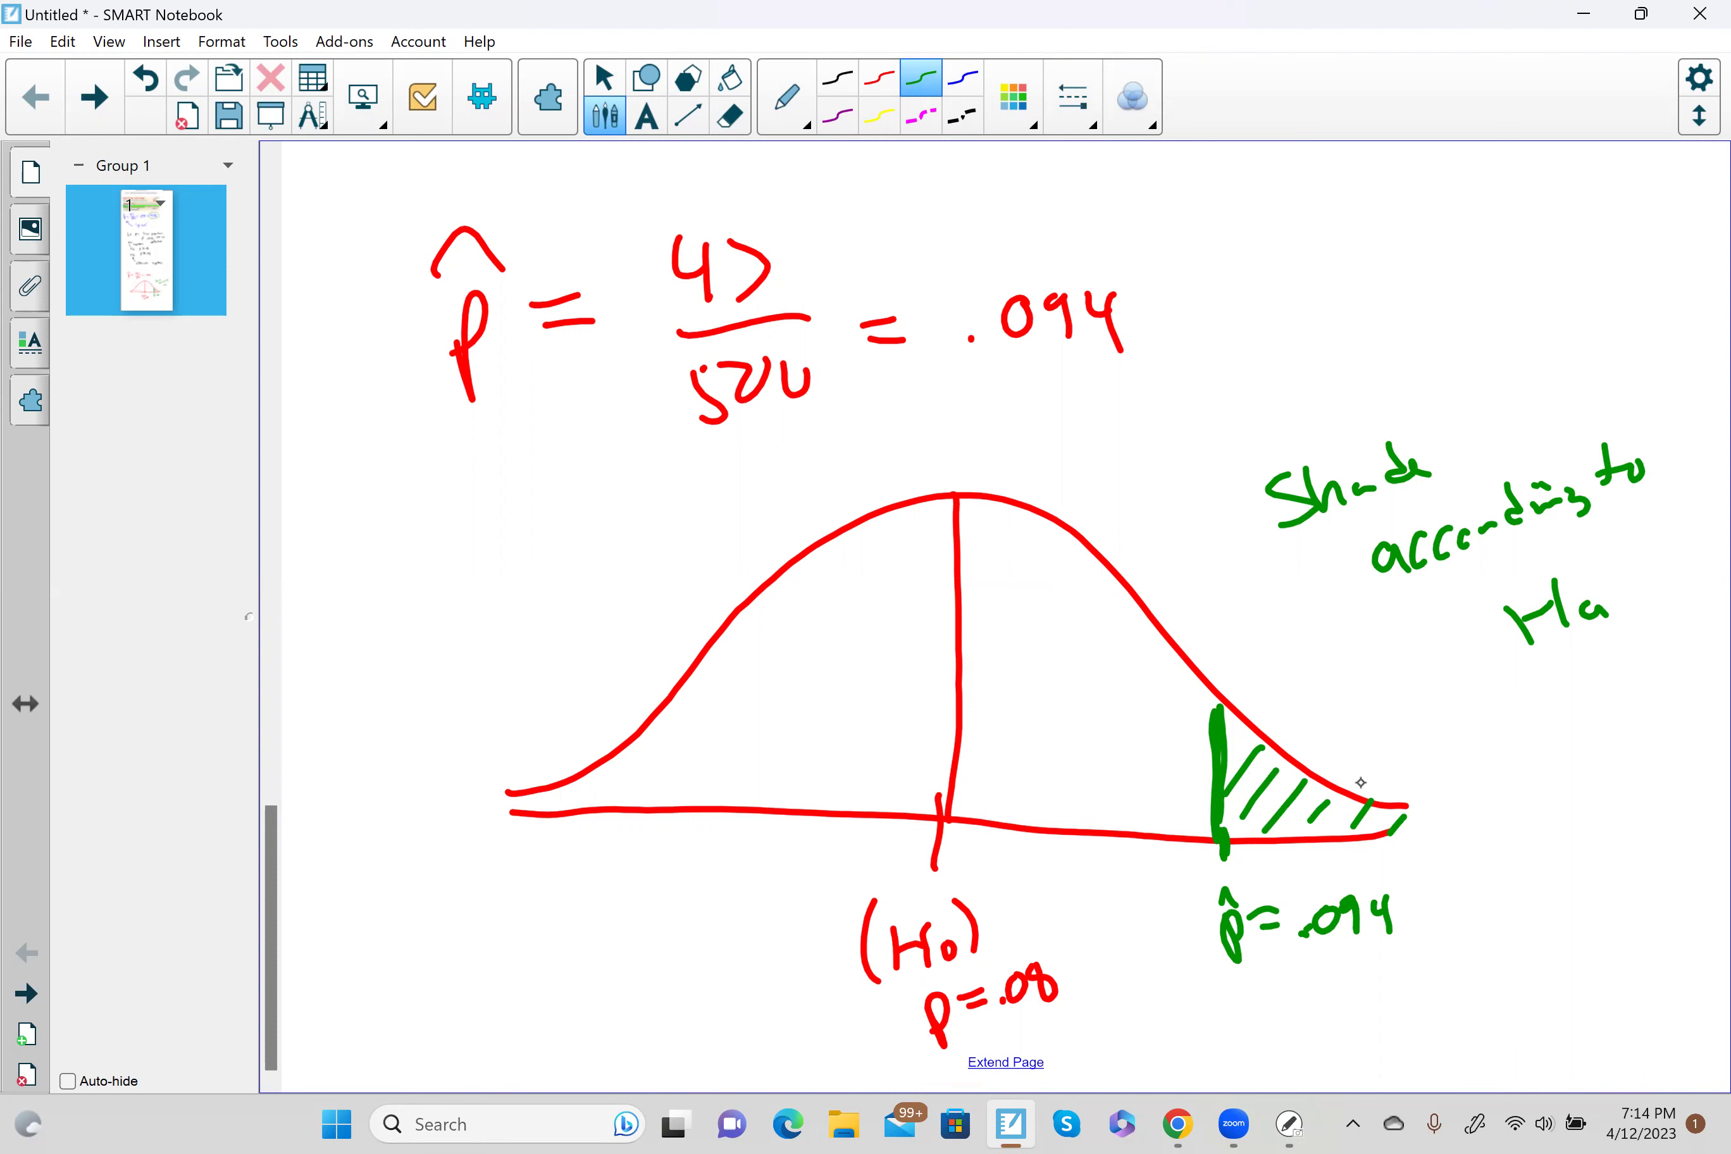
pyautogui.click(997, 1058)
# Draw a green arrow to the shaded tail and label it 'Area = ?' and 'p-value'.
pyautogui.moveTo(1504, 629)
pyautogui.mouseDown()
pyautogui.moveTo(1426, 496)
pyautogui.moveTo(1452, 489)
pyautogui.mouseUp()
pyautogui.moveTo(1399, 737)
pyautogui.mouseDown()
pyautogui.moveTo(1388, 674)
pyautogui.moveTo(1434, 716)
pyautogui.mouseUp()
pyautogui.moveTo(1391, 715)
pyautogui.mouseDown()
pyautogui.moveTo(1432, 713)
pyautogui.moveTo(1470, 682)
pyautogui.moveTo(1521, 703)
pyautogui.moveTo(1531, 663)
pyautogui.moveTo(1577, 656)
pyautogui.mouseUp()
pyautogui.moveTo(1536, 672)
pyautogui.mouseDown()
pyautogui.moveTo(1612, 633)
pyautogui.moveTo(1611, 649)
pyautogui.mouseUp()
pyautogui.click(1625, 663)
pyautogui.moveTo(1313, 824)
pyautogui.mouseDown()
pyautogui.moveTo(1334, 869)
pyautogui.moveTo(1333, 846)
pyautogui.mouseUp()
pyautogui.moveTo(1333, 846); pyautogui.dragTo(1377, 822)
pyautogui.moveTo(1386, 810); pyautogui.dragTo(1416, 811)
pyautogui.moveTo(1428, 805)
pyautogui.mouseDown()
pyautogui.moveTo(1445, 765)
pyautogui.moveTo(1459, 813)
pyautogui.mouseUp()
pyautogui.moveTo(1452, 807)
pyautogui.mouseDown()
pyautogui.moveTo(1445, 764)
pyautogui.moveTo(1473, 801)
pyautogui.moveTo(1534, 776)
pyautogui.mouseUp()
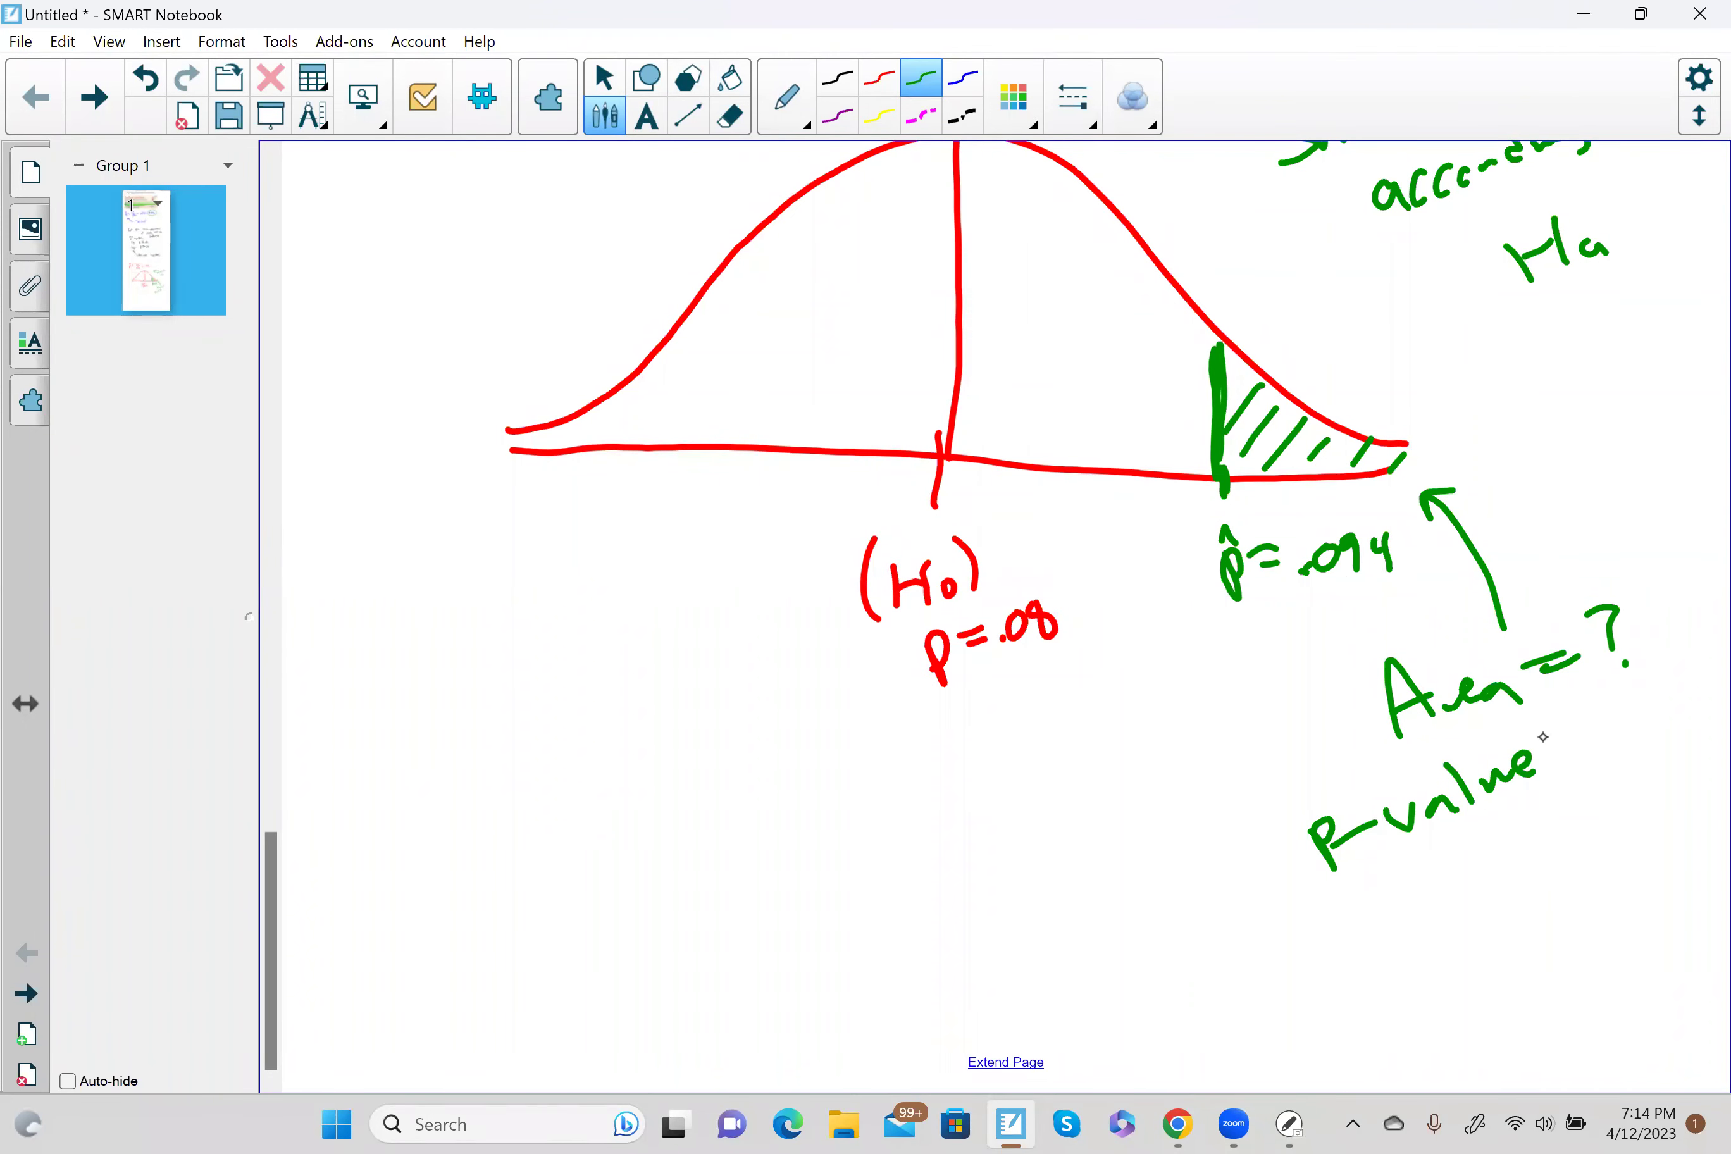
# Write a blue 'z =' below p = .08, then switch to the hypothesis-testing document in Chrome.
pyautogui.click(968, 74)
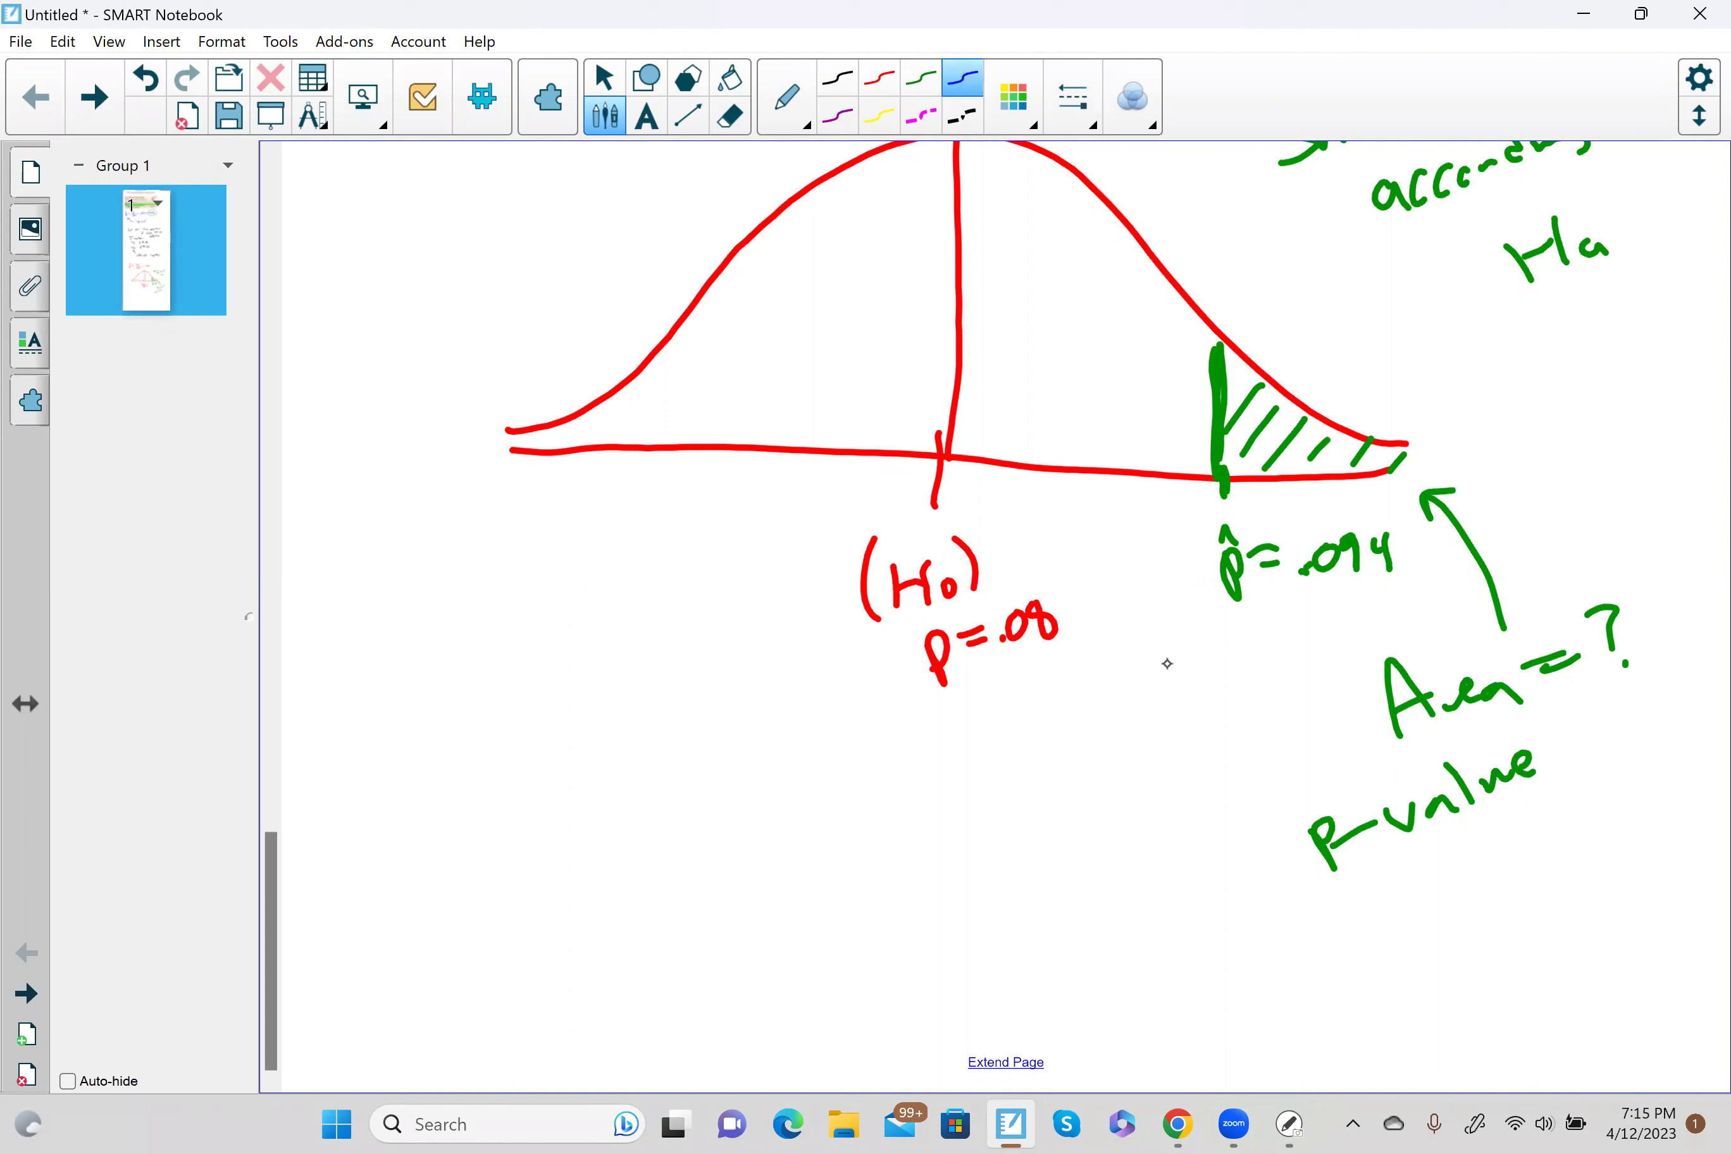
pyautogui.moveTo(1129, 698)
pyautogui.mouseDown()
pyautogui.moveTo(1130, 732)
pyautogui.moveTo(1158, 704)
pyautogui.mouseUp()
pyautogui.moveTo(1189, 700); pyautogui.dragTo(1215, 690)
pyautogui.moveTo(1184, 720); pyautogui.dragTo(1228, 706)
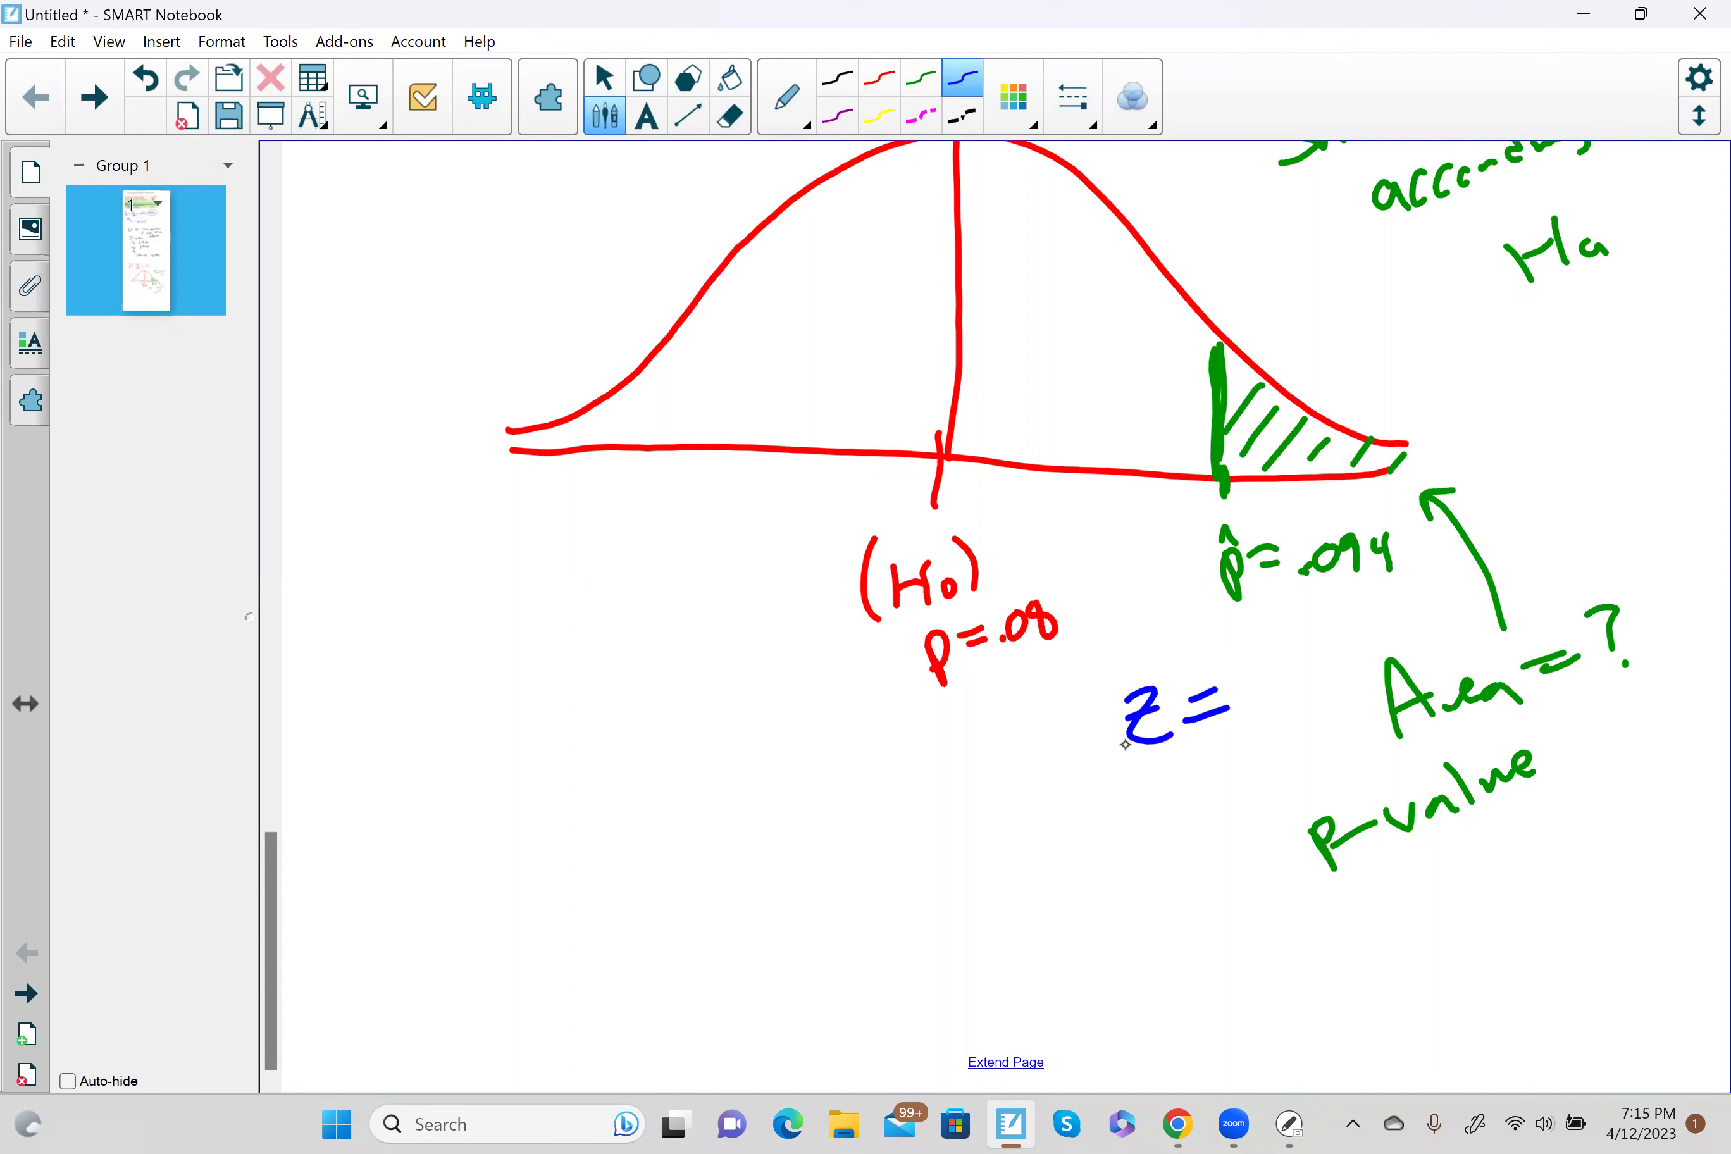
pyautogui.click(1177, 1123)
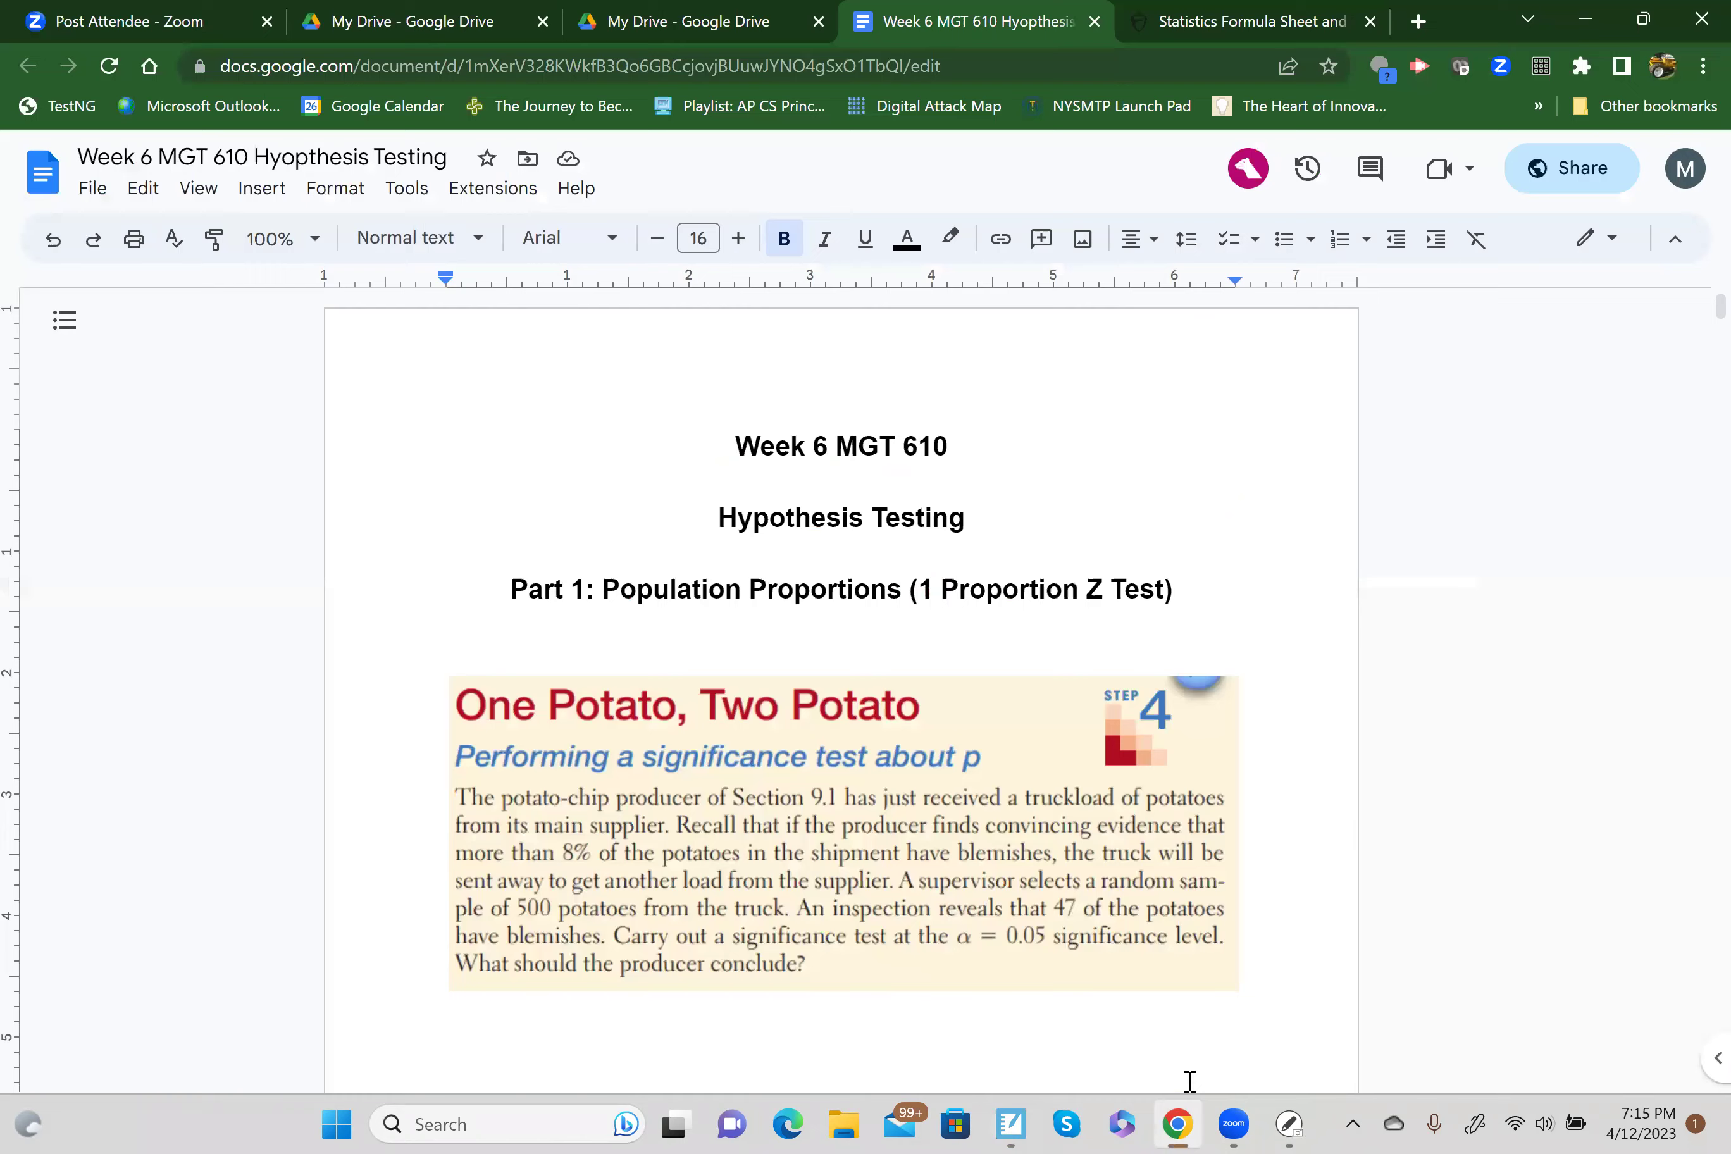
# Consult Table A (continued) on page 4 of the formula sheet, then return to SMART Notebook.
pyautogui.hotkey('ctrl', 'Tab')
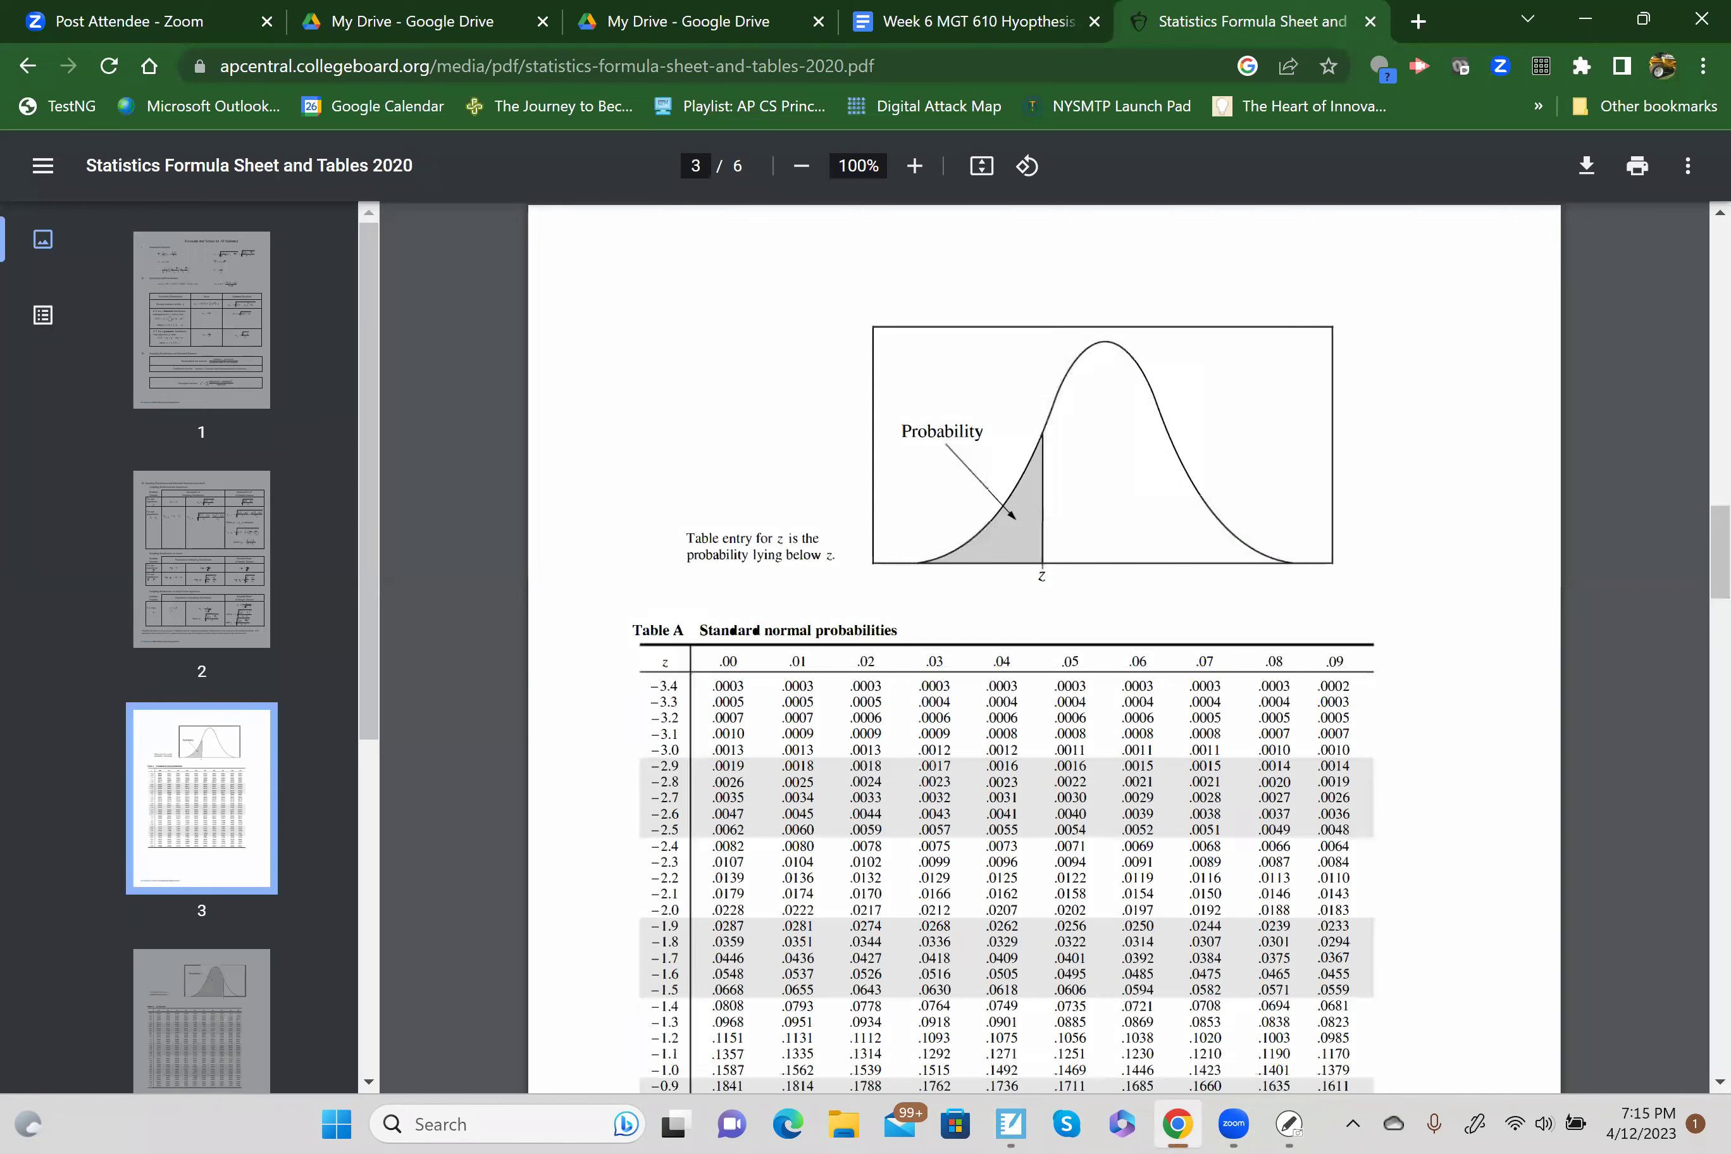
pyautogui.press('Right')
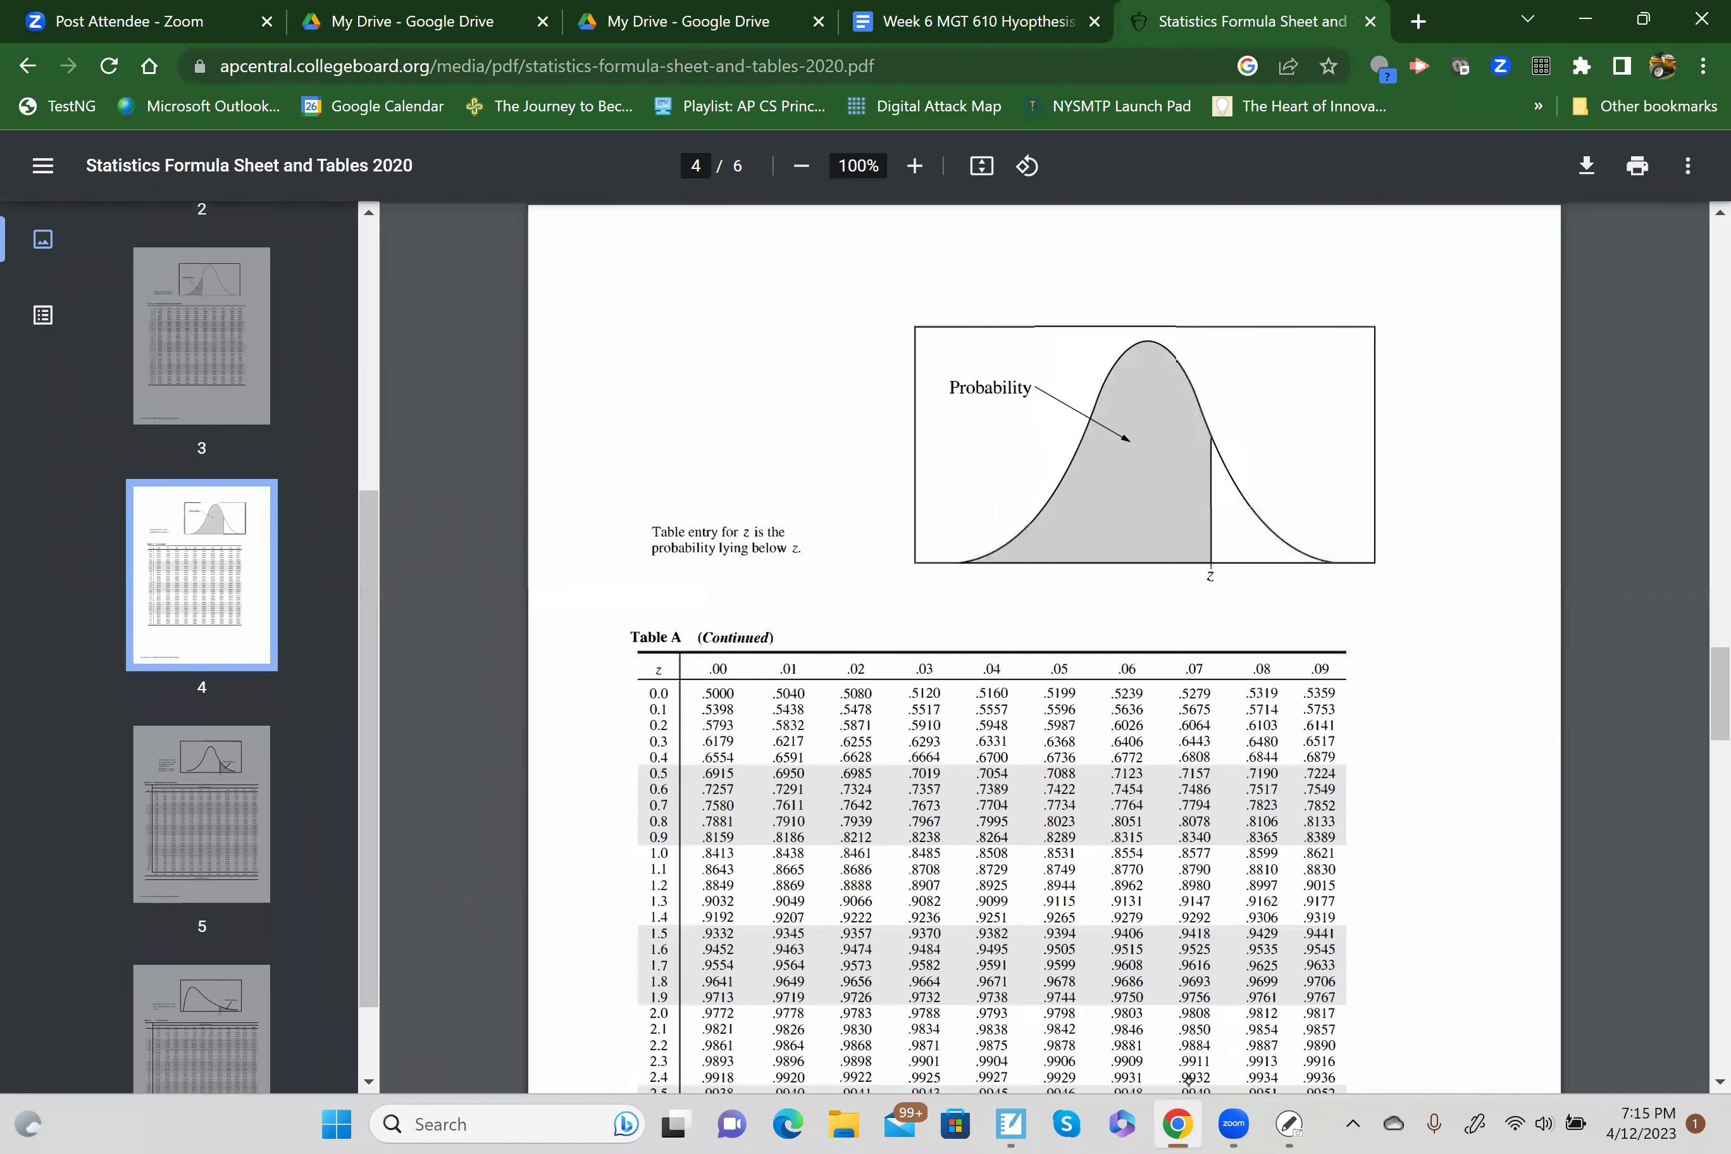
pyautogui.scroll(-6, 1188, 1079)
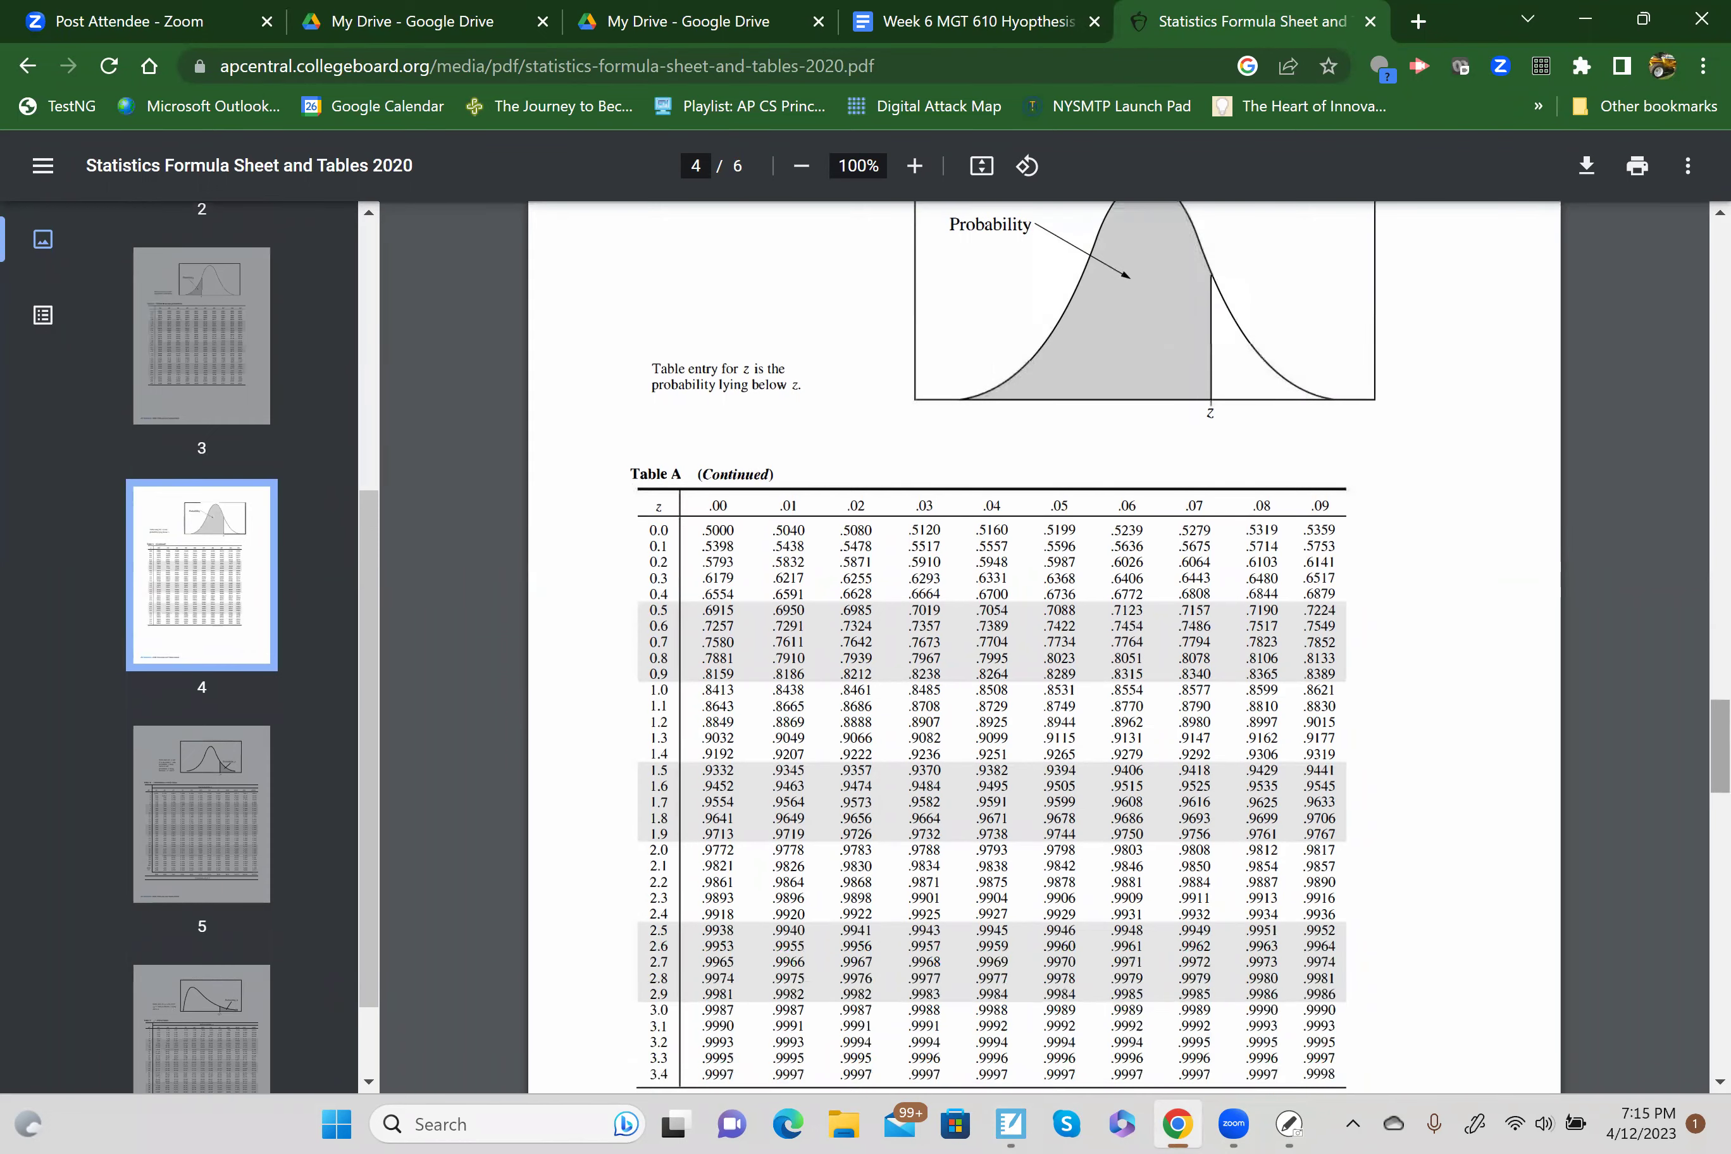
pyautogui.scroll(8, 1188, 1079)
pyautogui.scroll(-4, 1188, 1079)
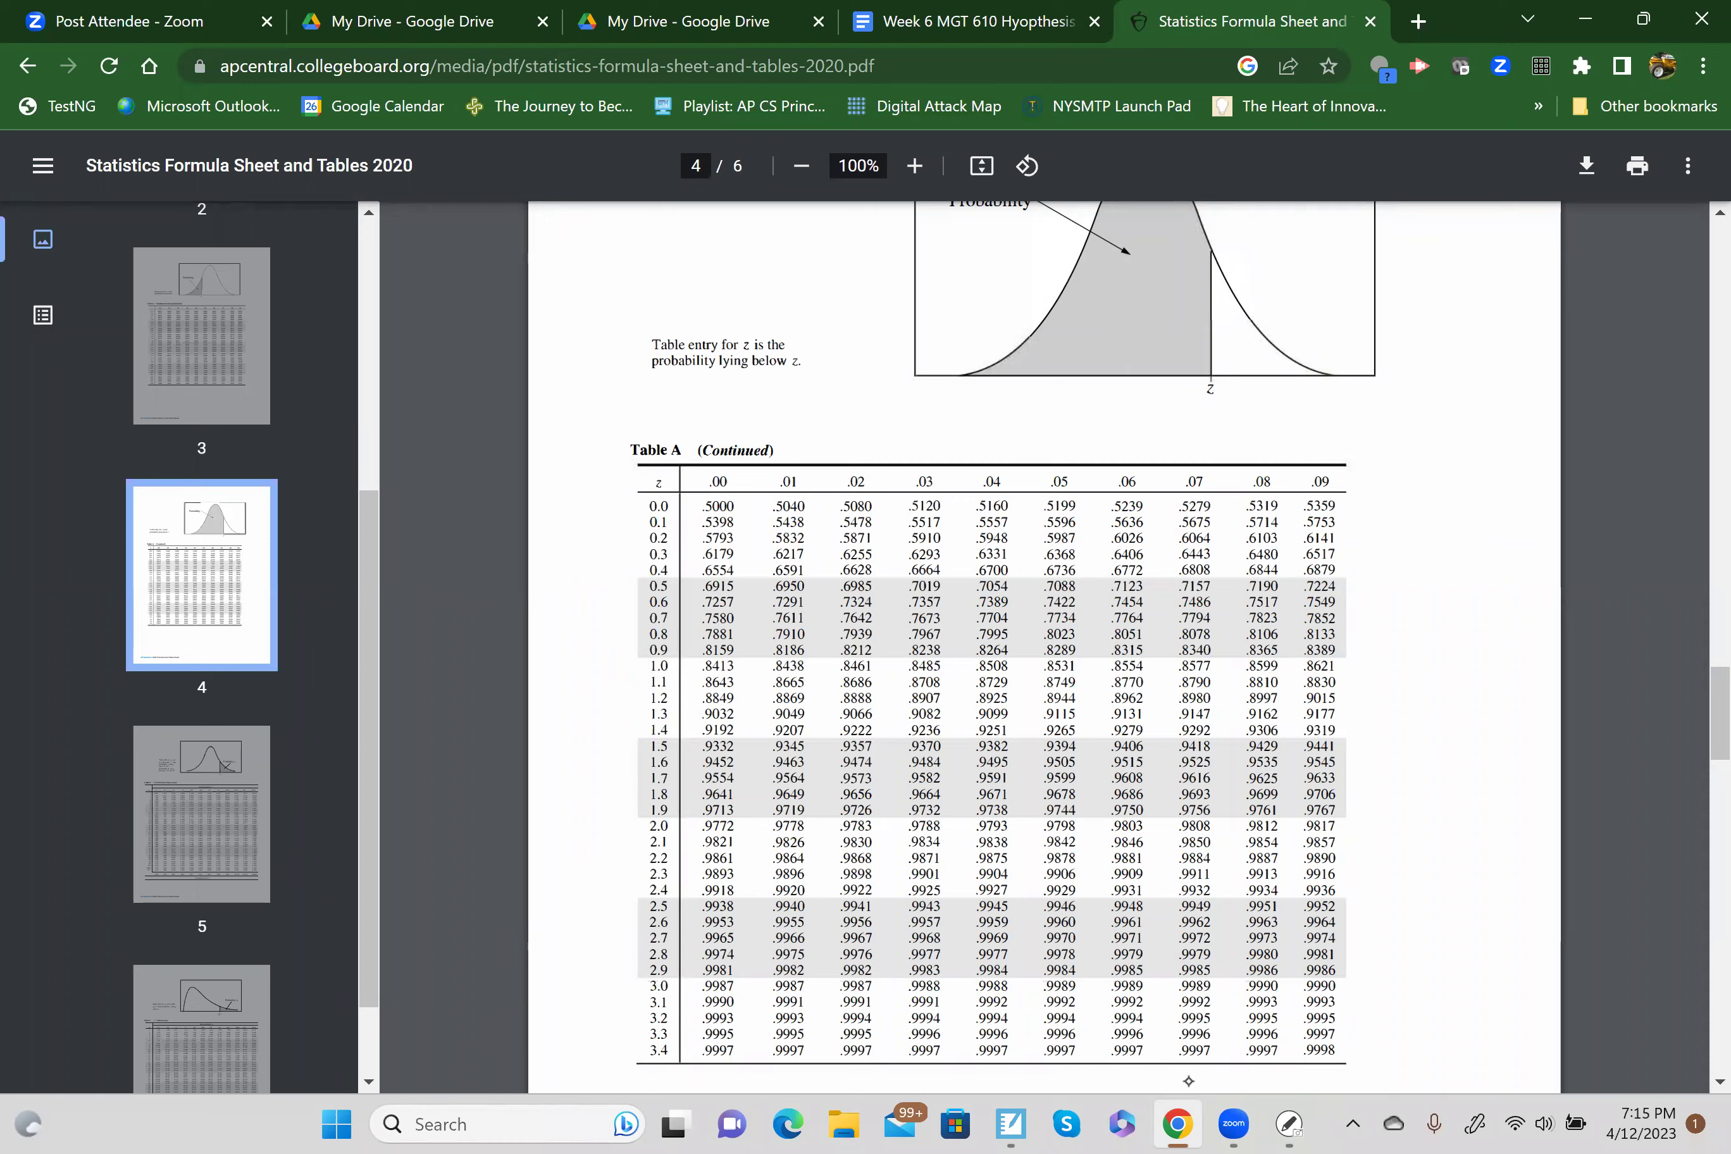
pyautogui.click(1011, 1124)
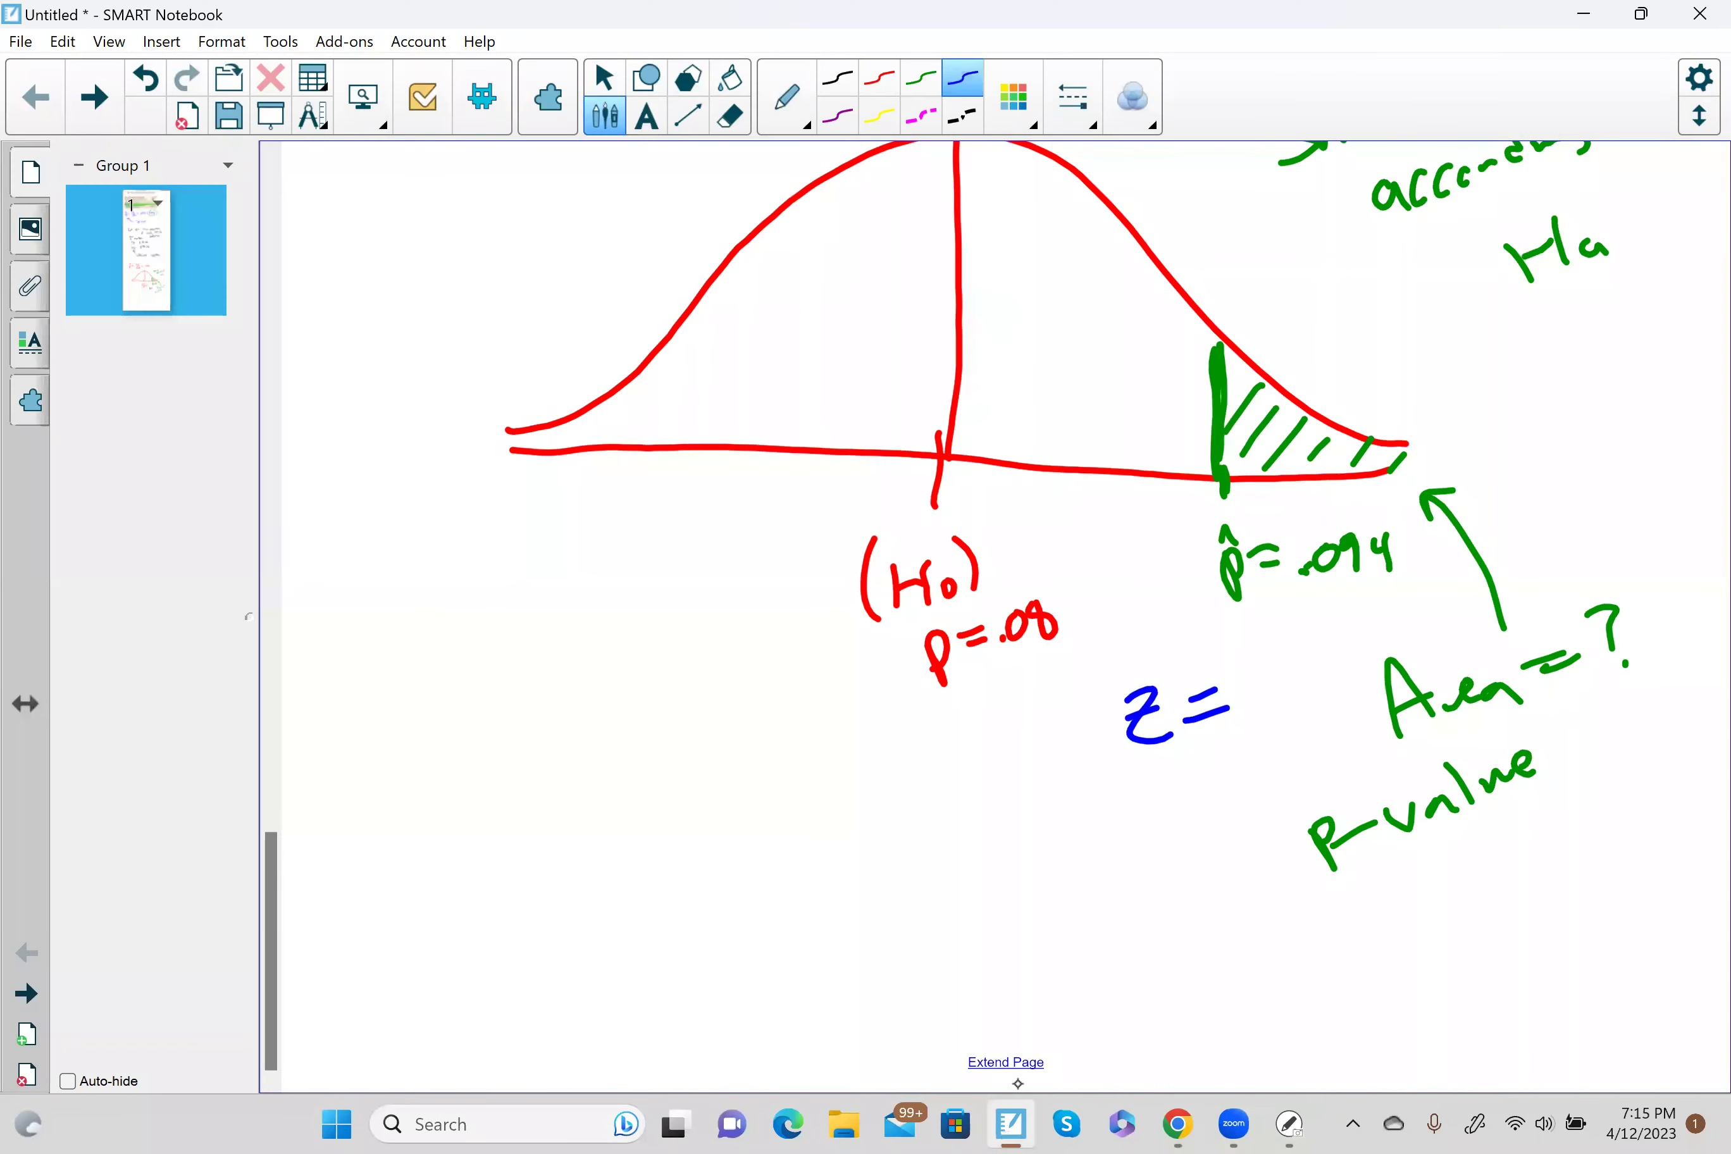
# Complete 'z = ?' and begin a blue '1-prop' heading further down the page.
pyautogui.moveTo(1248, 649); pyautogui.dragTo(1274, 681)
pyautogui.click(1290, 721)
pyautogui.scroll(-4, 1008, 1053)
pyautogui.moveTo(506, 627)
pyautogui.mouseDown()
pyautogui.moveTo(526, 684)
pyautogui.moveTo(555, 676)
pyautogui.moveTo(509, 625)
pyautogui.mouseUp()
pyautogui.moveTo(564, 652)
pyautogui.mouseDown()
pyautogui.moveTo(604, 652)
pyautogui.moveTo(653, 703)
pyautogui.mouseUp()
pyautogui.moveTo(666, 657); pyautogui.dragTo(711, 649)
pyautogui.moveTo(706, 645); pyautogui.dragTo(734, 692)
pyautogui.moveTo(824, 609)
pyautogui.mouseDown()
pyautogui.moveTo(858, 610)
pyautogui.moveTo(878, 666)
pyautogui.mouseUp()
pyautogui.moveTo(845, 642); pyautogui.dragTo(877, 639)
# Finish the heading as '1-prop Z test' and underline it.
pyautogui.moveTo(921, 607); pyautogui.dragTo(923, 656)
pyautogui.moveTo(911, 642)
pyautogui.mouseDown()
pyautogui.moveTo(965, 631)
pyautogui.moveTo(973, 655)
pyautogui.mouseUp()
pyautogui.moveTo(998, 628); pyautogui.dragTo(974, 656)
pyautogui.moveTo(1001, 603); pyautogui.dragTo(1011, 638)
pyautogui.moveTo(990, 611); pyautogui.dragTo(1053, 604)
pyautogui.moveTo(483, 722); pyautogui.dragTo(1131, 655)
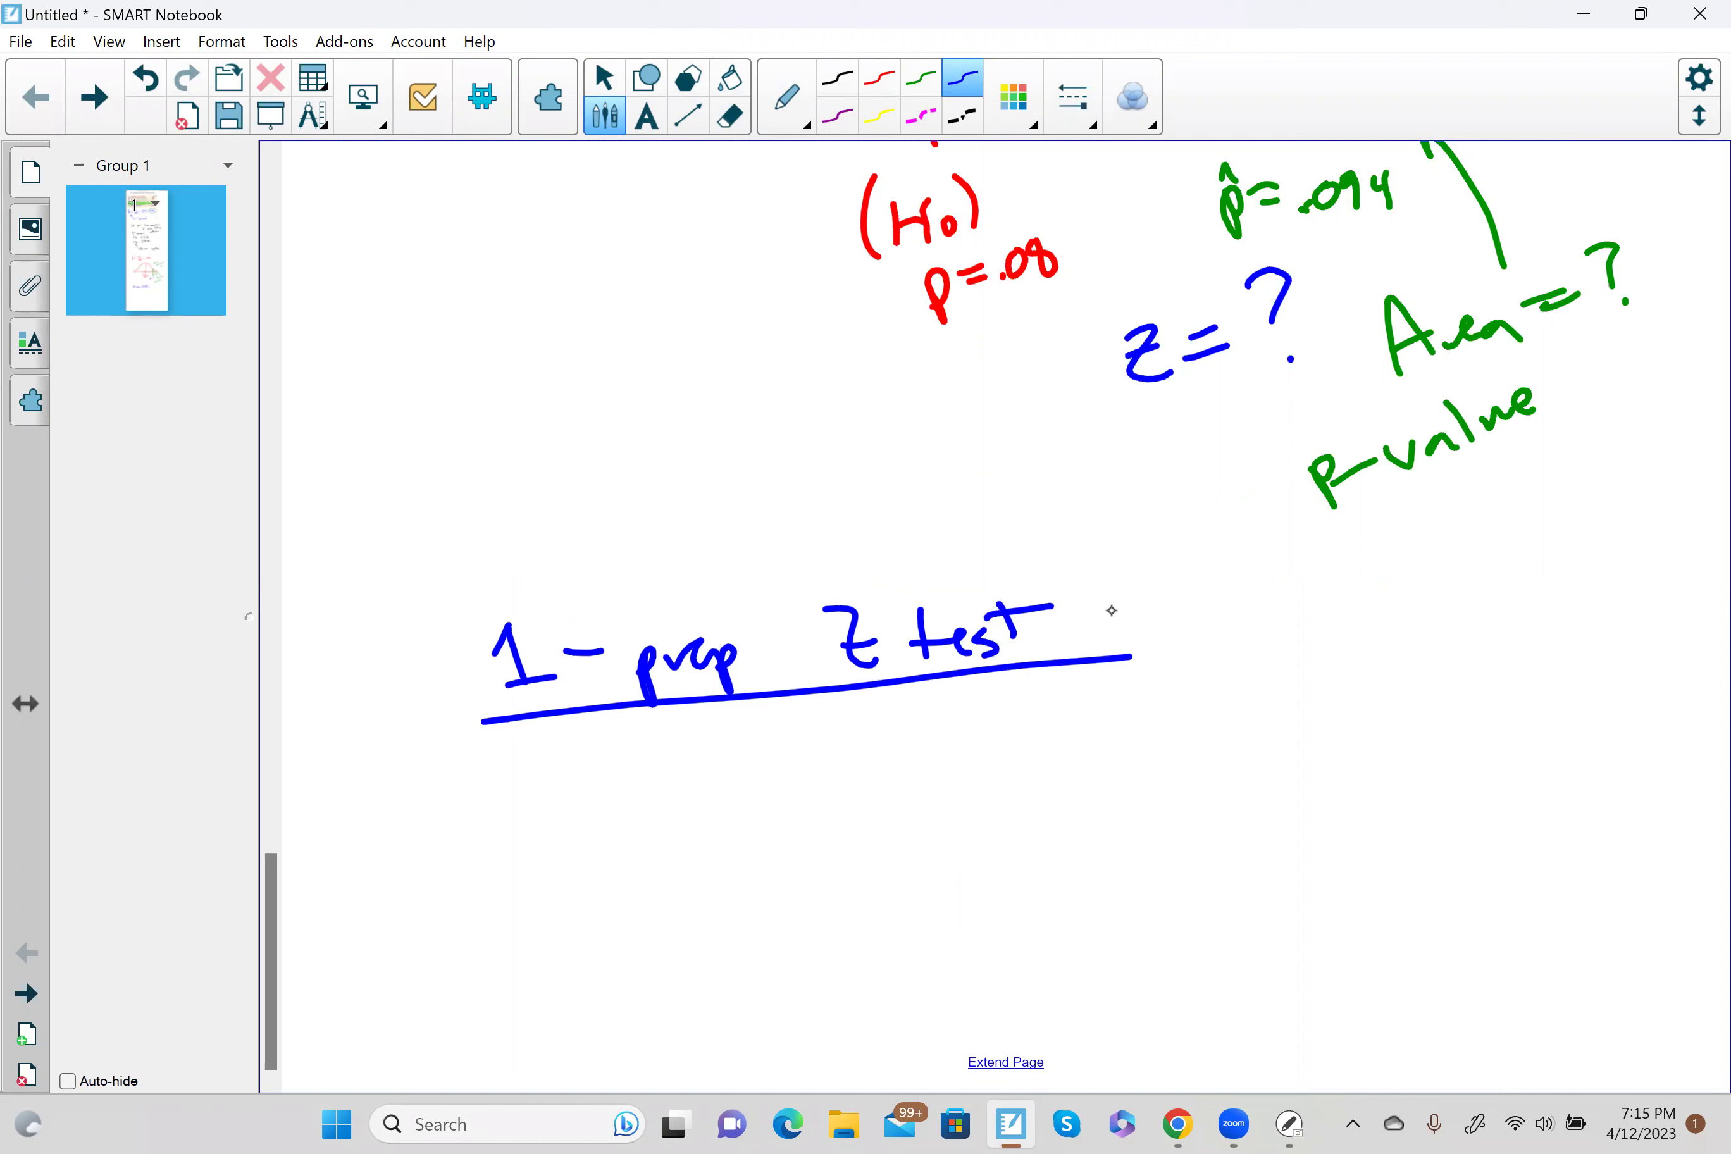
# Extend the page and write 'z = p̂ − p' below the heading.
pyautogui.click(996, 1049)
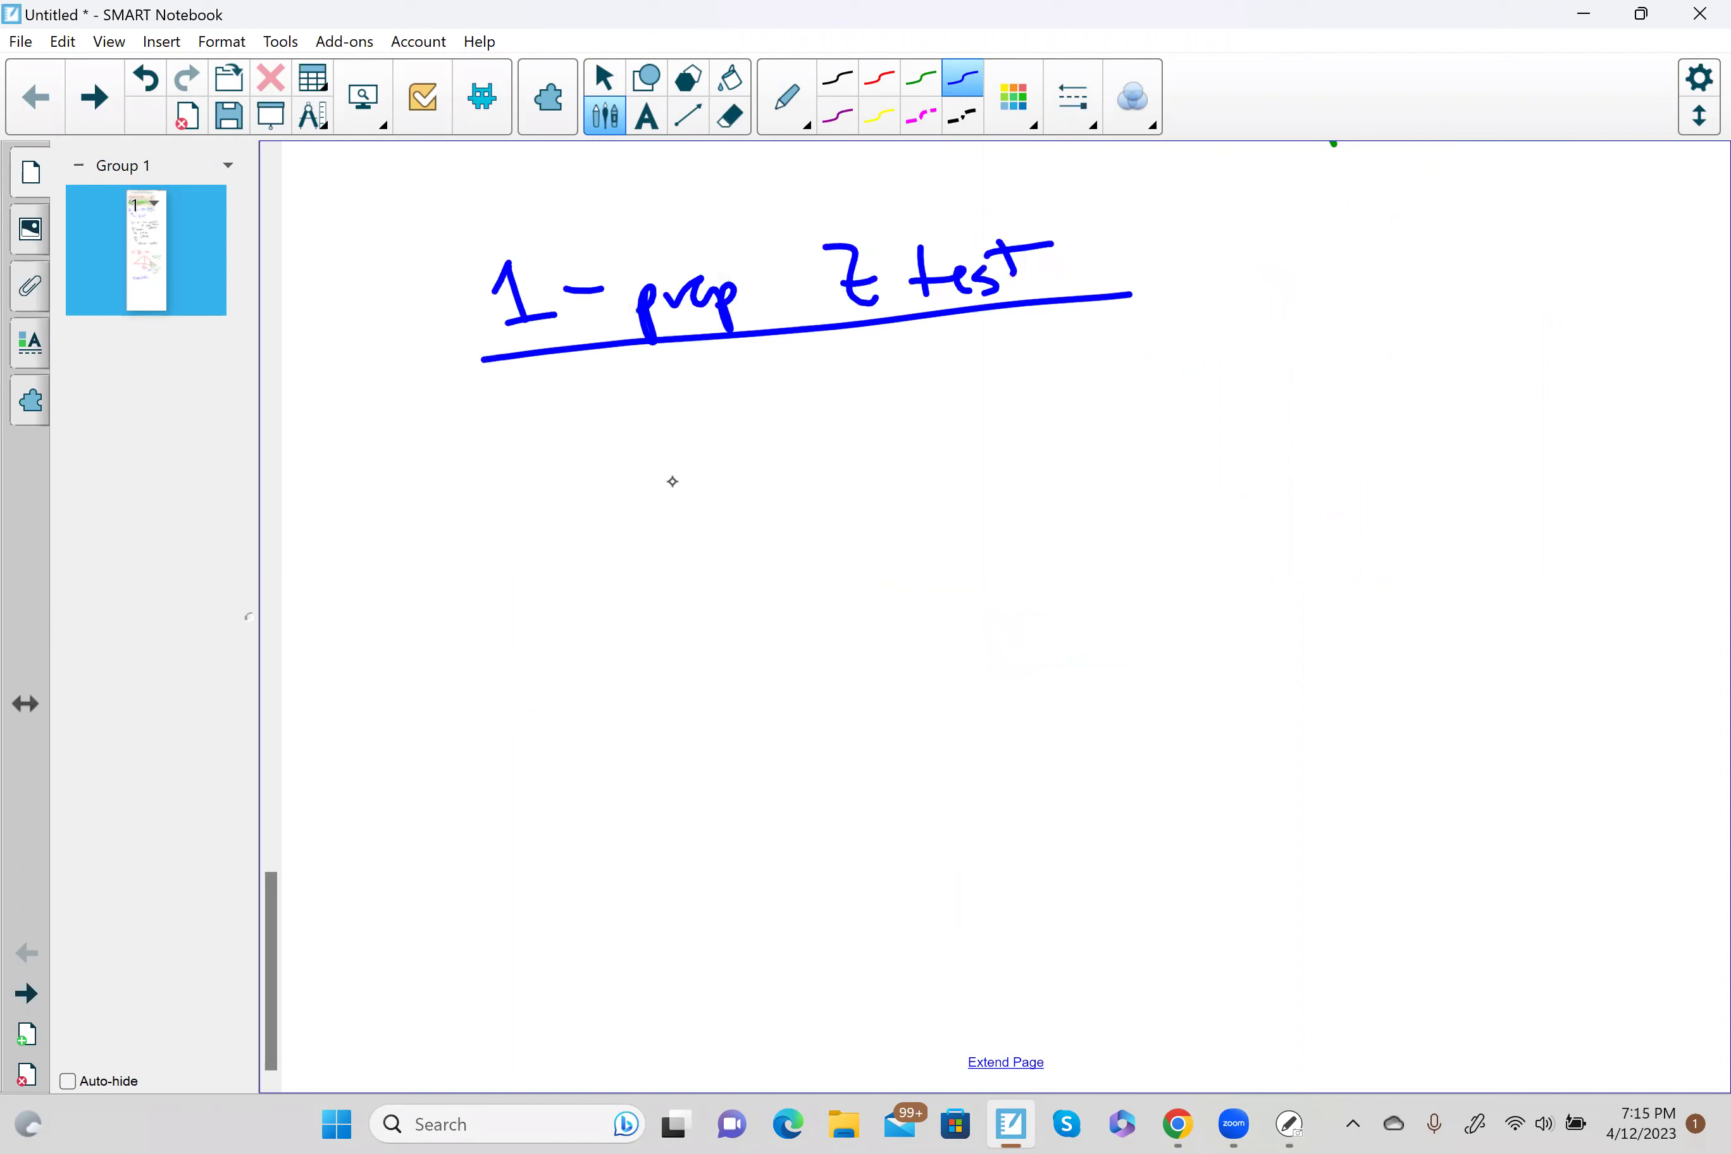
pyautogui.moveTo(647, 527)
pyautogui.mouseDown()
pyautogui.moveTo(691, 521)
pyautogui.moveTo(711, 593)
pyautogui.moveTo(729, 544)
pyautogui.mouseUp()
pyautogui.moveTo(742, 547); pyautogui.dragTo(780, 540)
pyautogui.moveTo(742, 562); pyautogui.dragTo(789, 555)
pyautogui.moveTo(933, 485)
pyautogui.mouseDown()
pyautogui.moveTo(943, 514)
pyautogui.moveTo(935, 493)
pyautogui.moveTo(987, 463)
pyautogui.moveTo(1101, 496)
pyautogui.mouseUp()
pyautogui.moveTo(1126, 477); pyautogui.dragTo(1133, 503)
# Add the fraction bar with √(p(1−p)) and a bar beneath p(1−p) as the denominator.
pyautogui.moveTo(867, 564); pyautogui.dragTo(1277, 523)
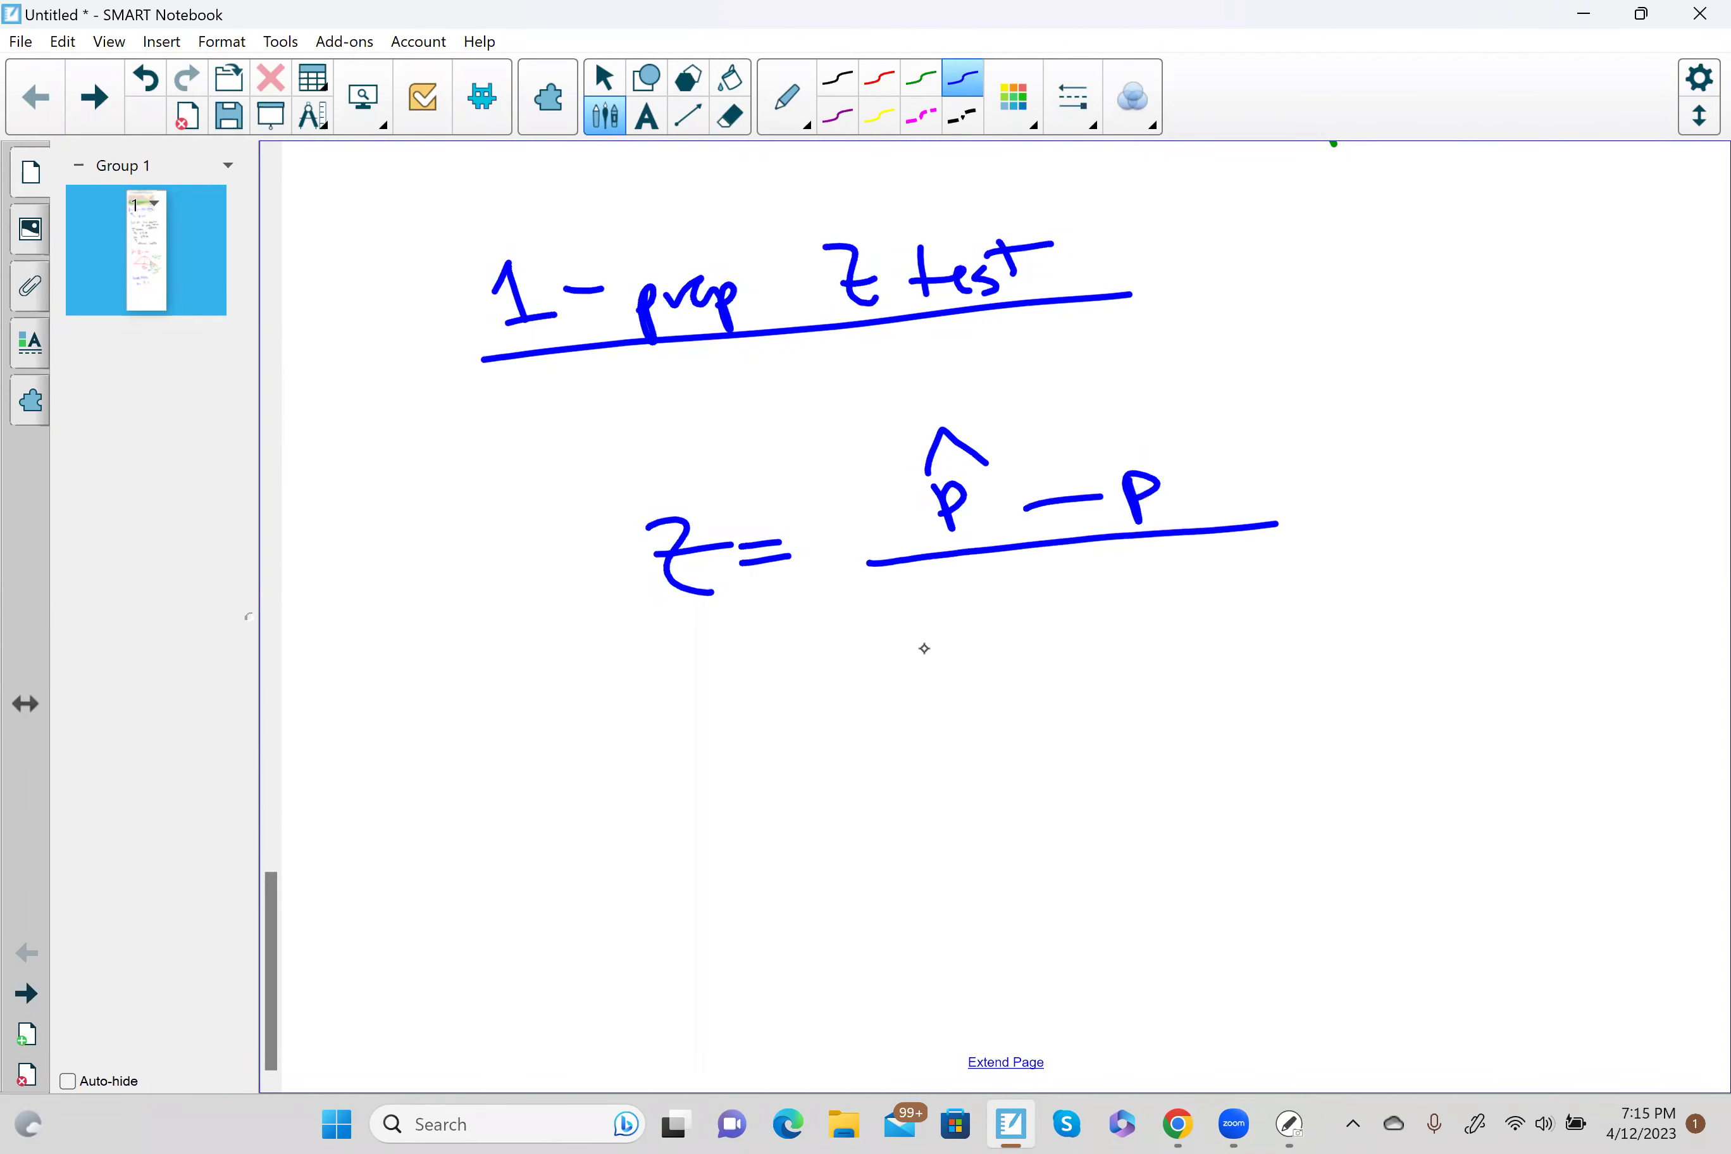
pyautogui.moveTo(924, 683)
pyautogui.mouseDown()
pyautogui.moveTo(981, 789)
pyautogui.moveTo(991, 585)
pyautogui.moveTo(1327, 552)
pyautogui.mouseUp()
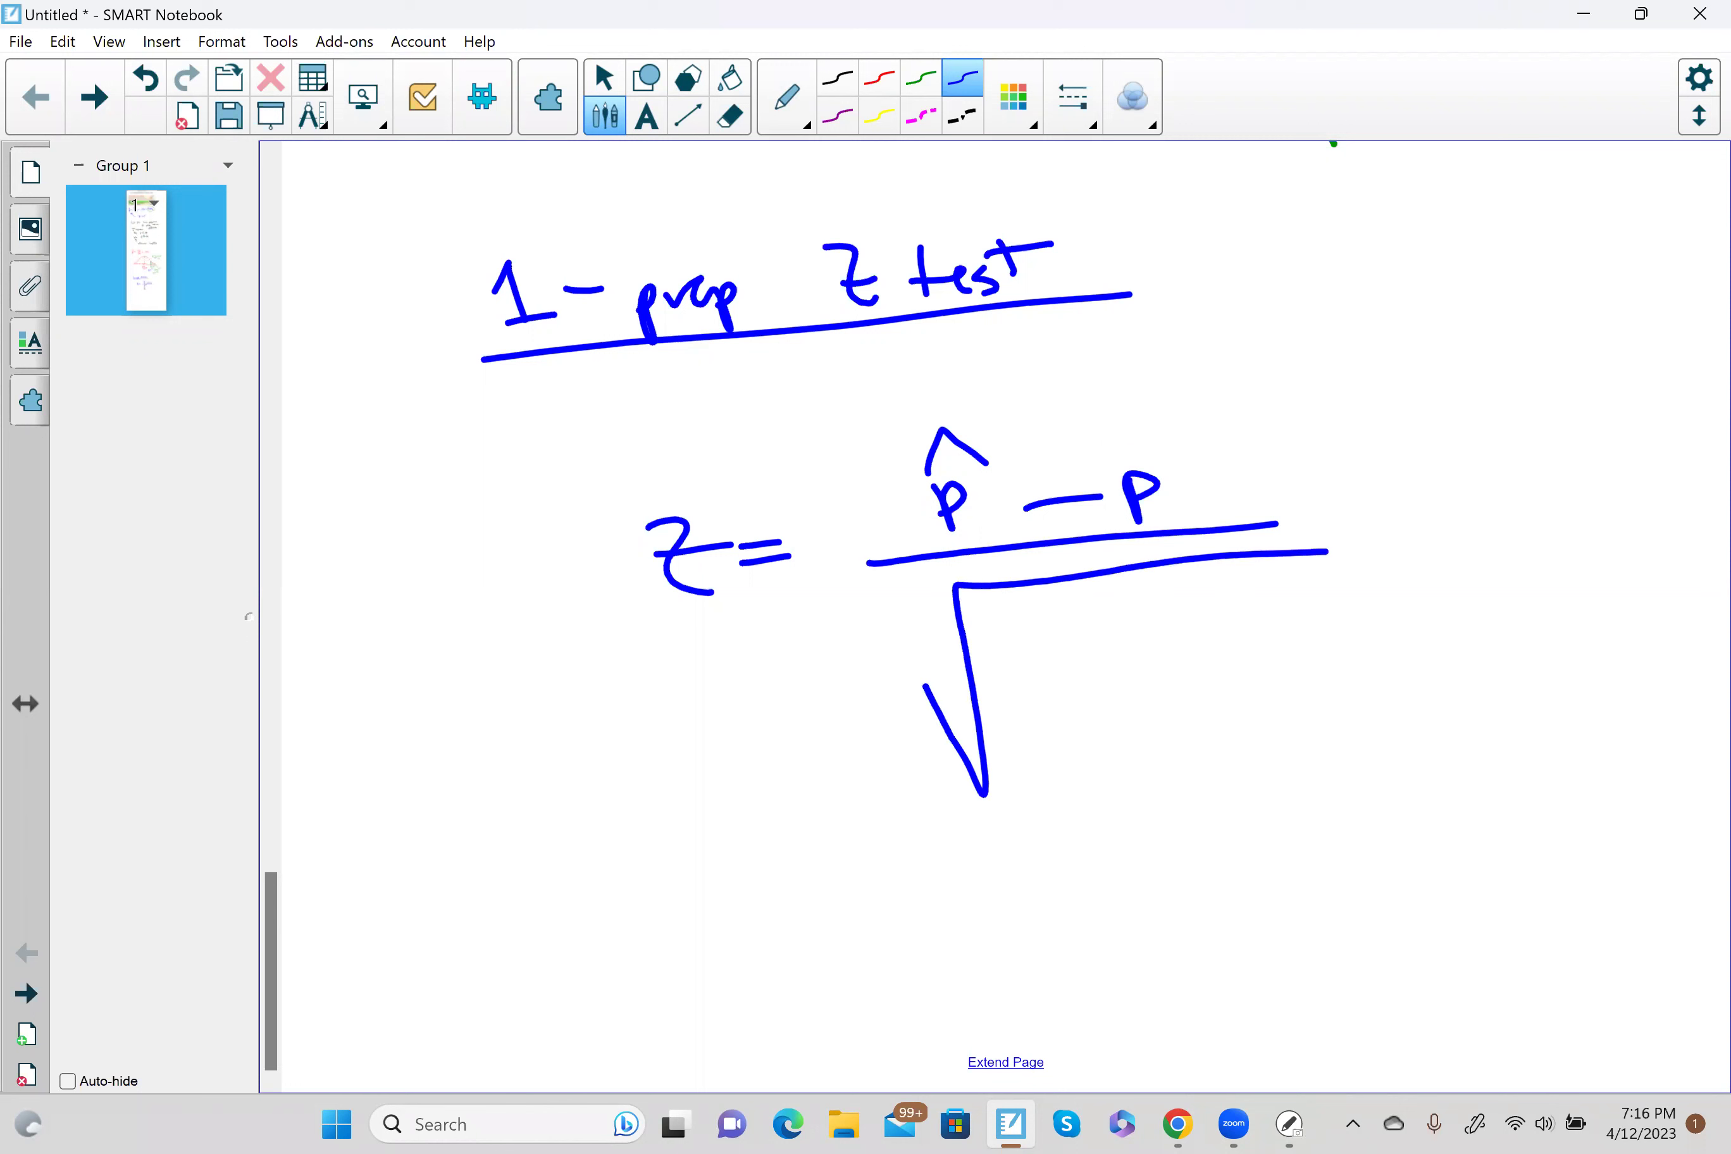
pyautogui.moveTo(1020, 628)
pyautogui.mouseDown()
pyautogui.moveTo(1038, 672)
pyautogui.moveTo(1029, 637)
pyautogui.mouseUp()
pyautogui.moveTo(1112, 602)
pyautogui.mouseDown()
pyautogui.moveTo(1092, 617)
pyautogui.moveTo(1110, 676)
pyautogui.mouseUp()
pyautogui.moveTo(1126, 625)
pyautogui.mouseDown()
pyautogui.moveTo(1129, 659)
pyautogui.moveTo(1214, 624)
pyautogui.mouseUp()
pyautogui.moveTo(1210, 601)
pyautogui.mouseDown()
pyautogui.moveTo(1236, 629)
pyautogui.moveTo(1226, 644)
pyautogui.mouseUp()
pyautogui.moveTo(1029, 696); pyautogui.dragTo(1281, 668)
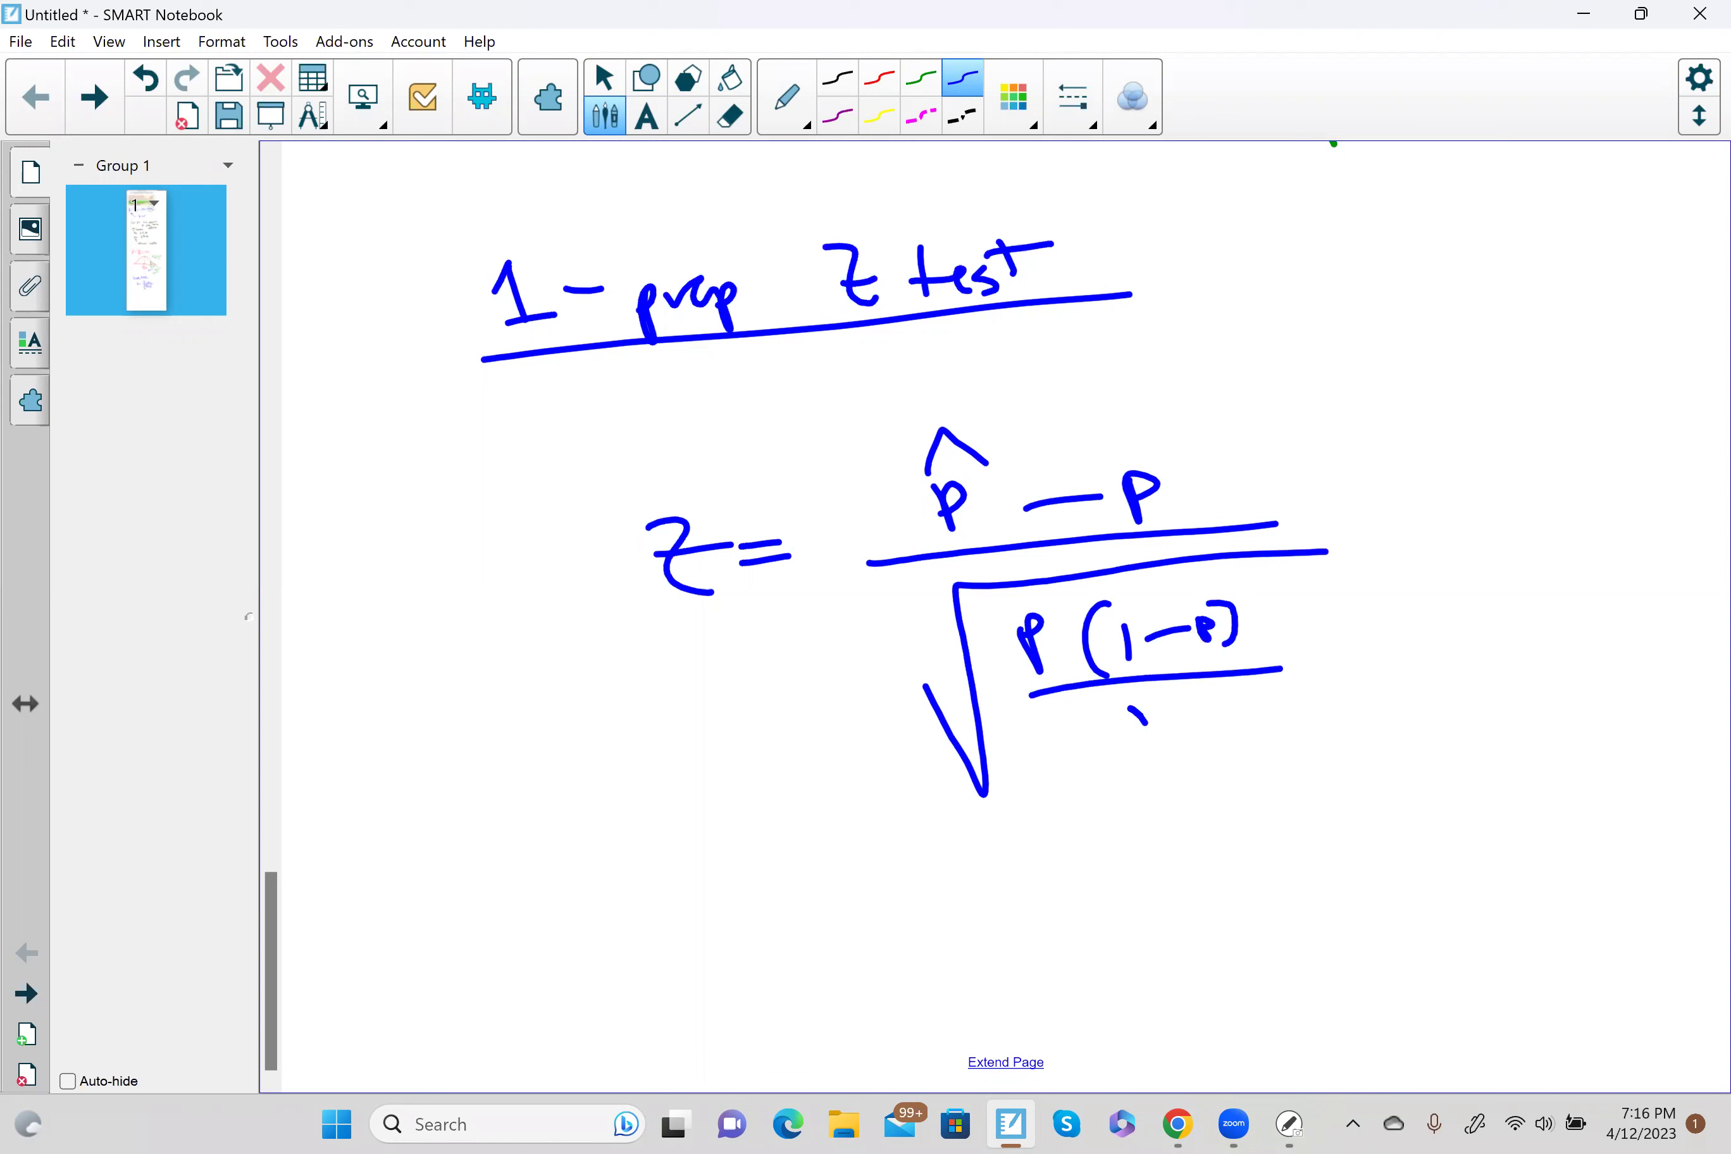